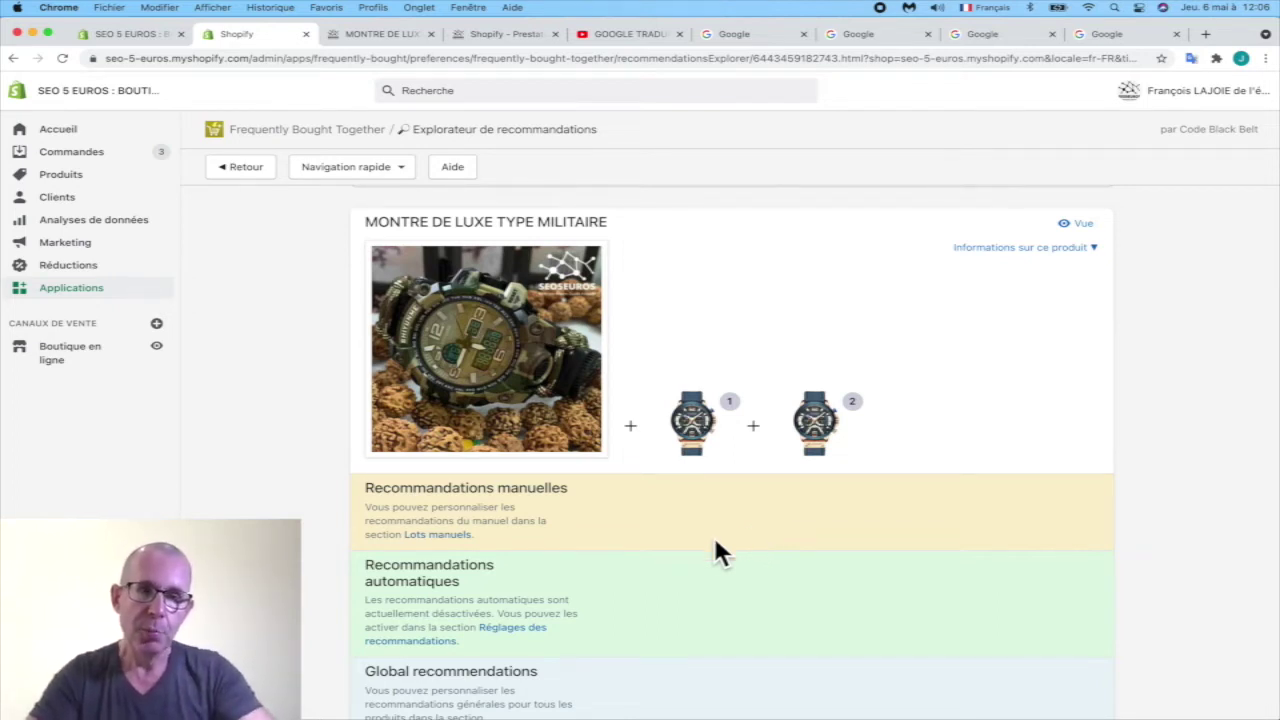
Step: Review the recommendations for MONTRE DE LUXE TYPE MILITAIRE and open its manual bundle (Lots manuels) settings
scroll(716, 550, "down", 5)
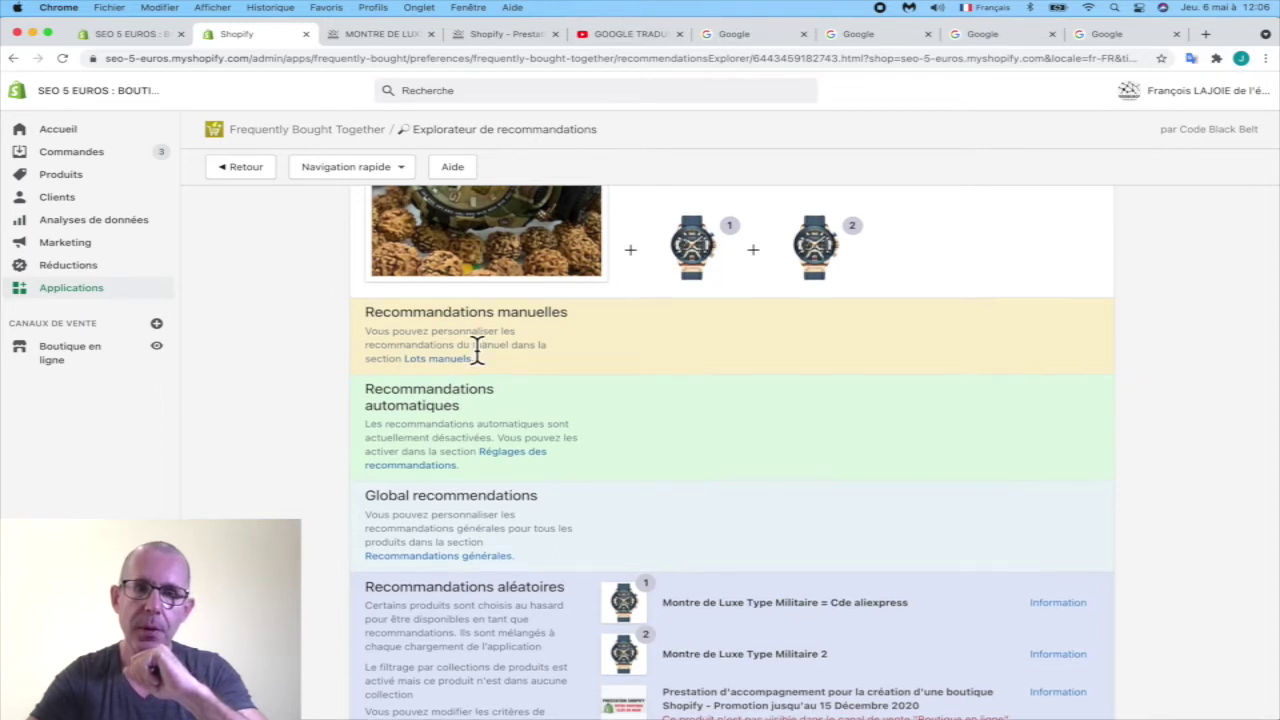
scroll(477, 350, "up", 3)
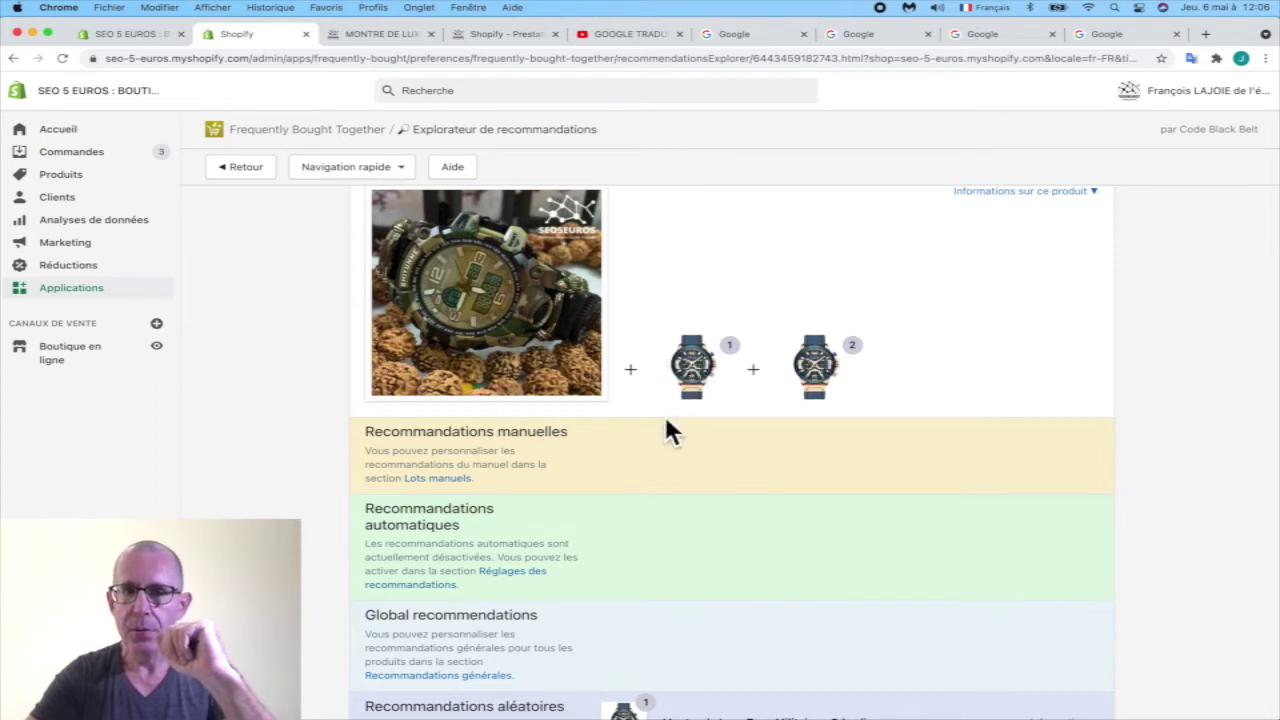
left_click(450, 480)
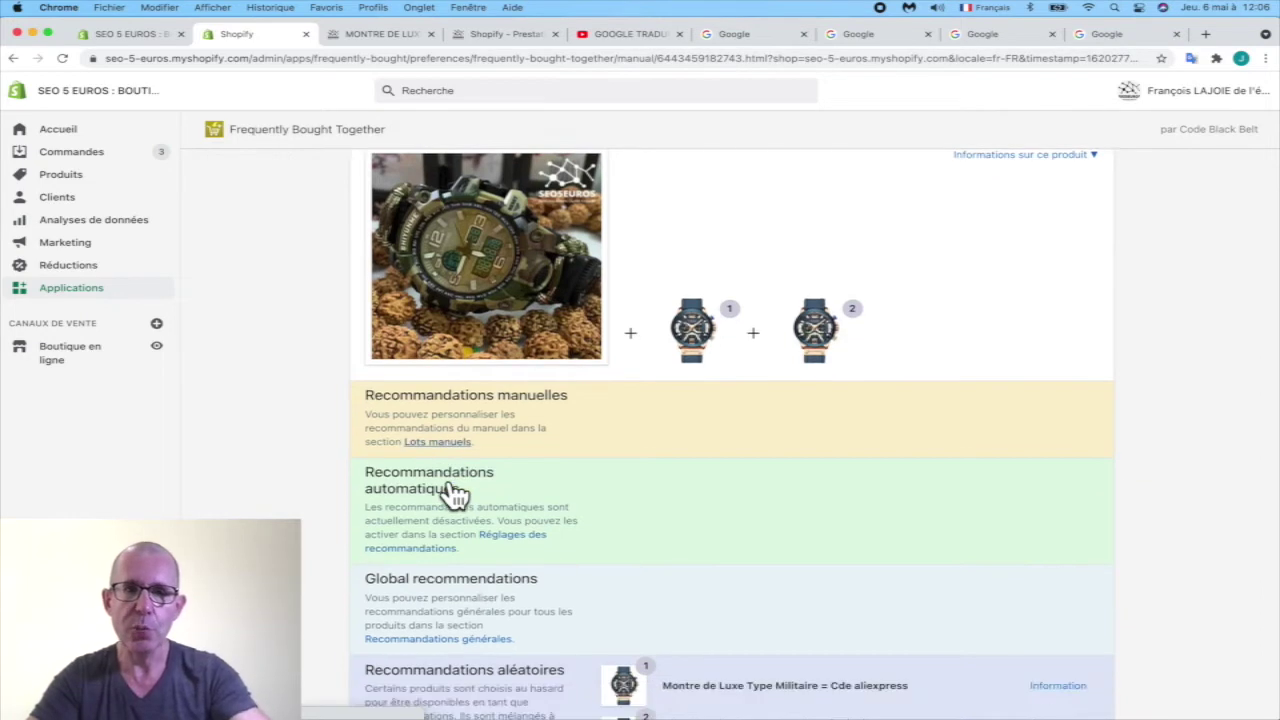
Step: Add Bracelet Acier and Etui de voyage pour montre as manual recommendations in the watch's bundle
scroll(455, 495, "down", 3)
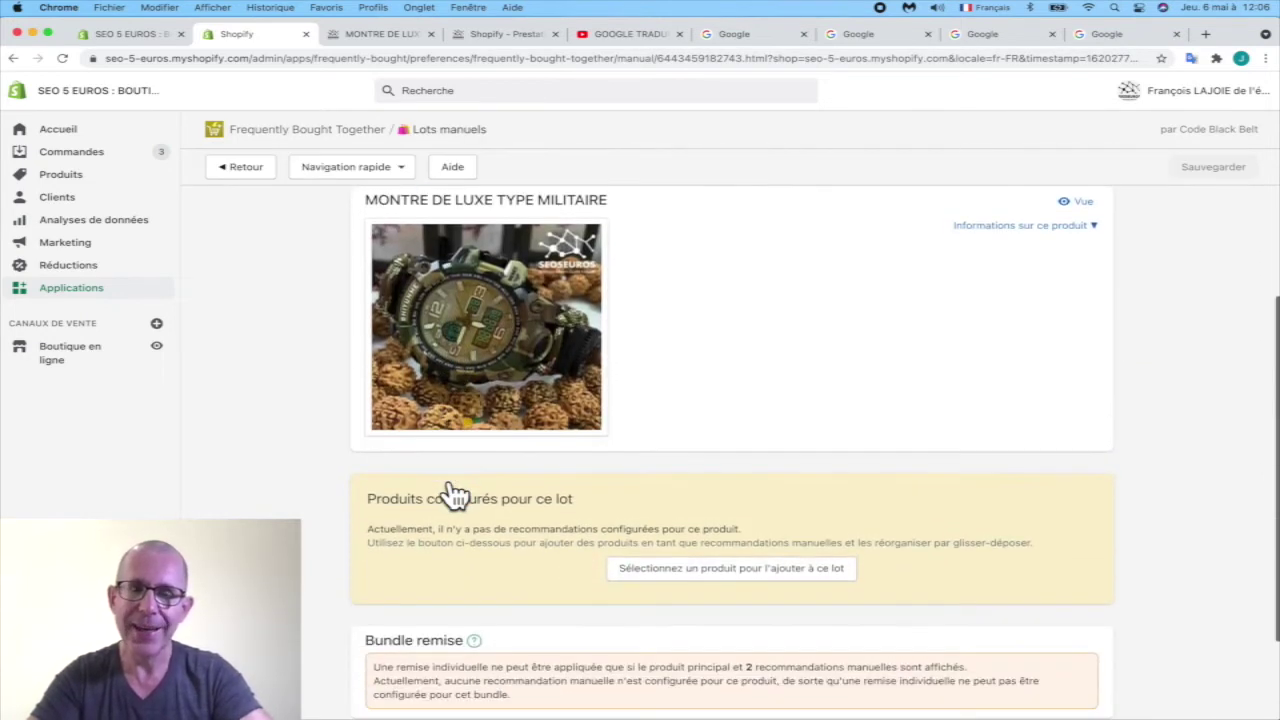
scroll(450, 490, "down", 2)
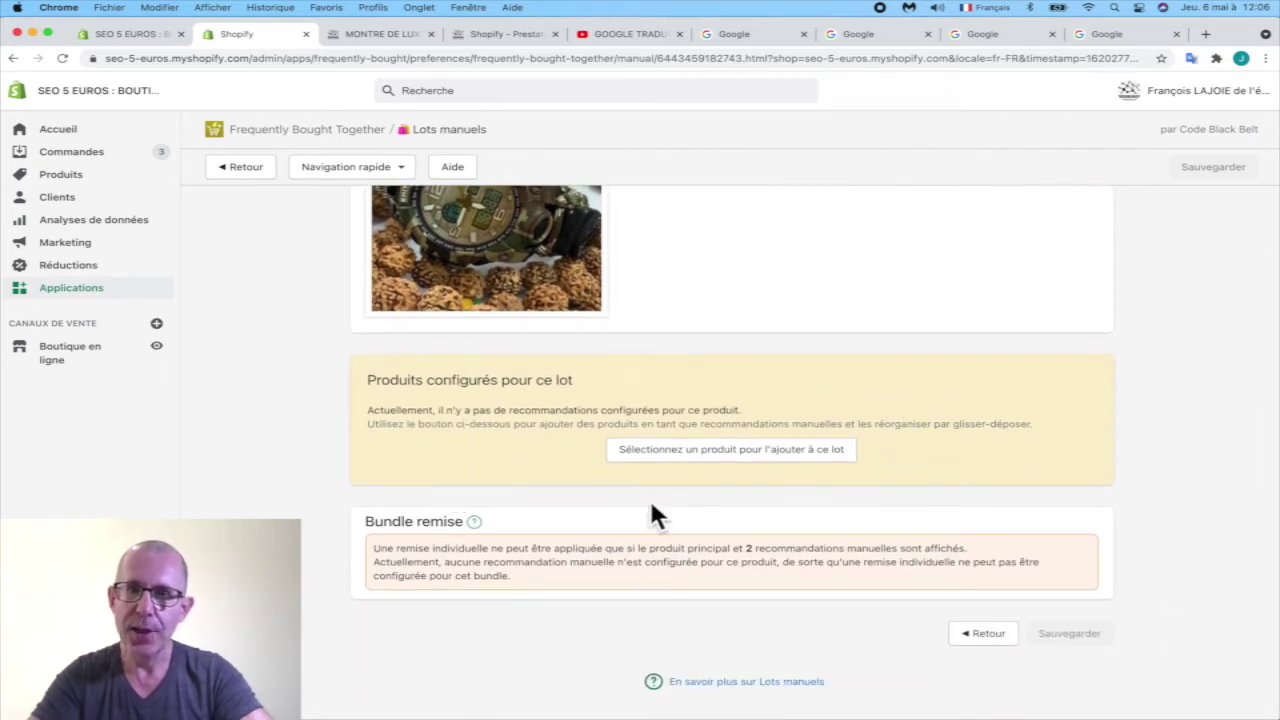
left_click(728, 450)
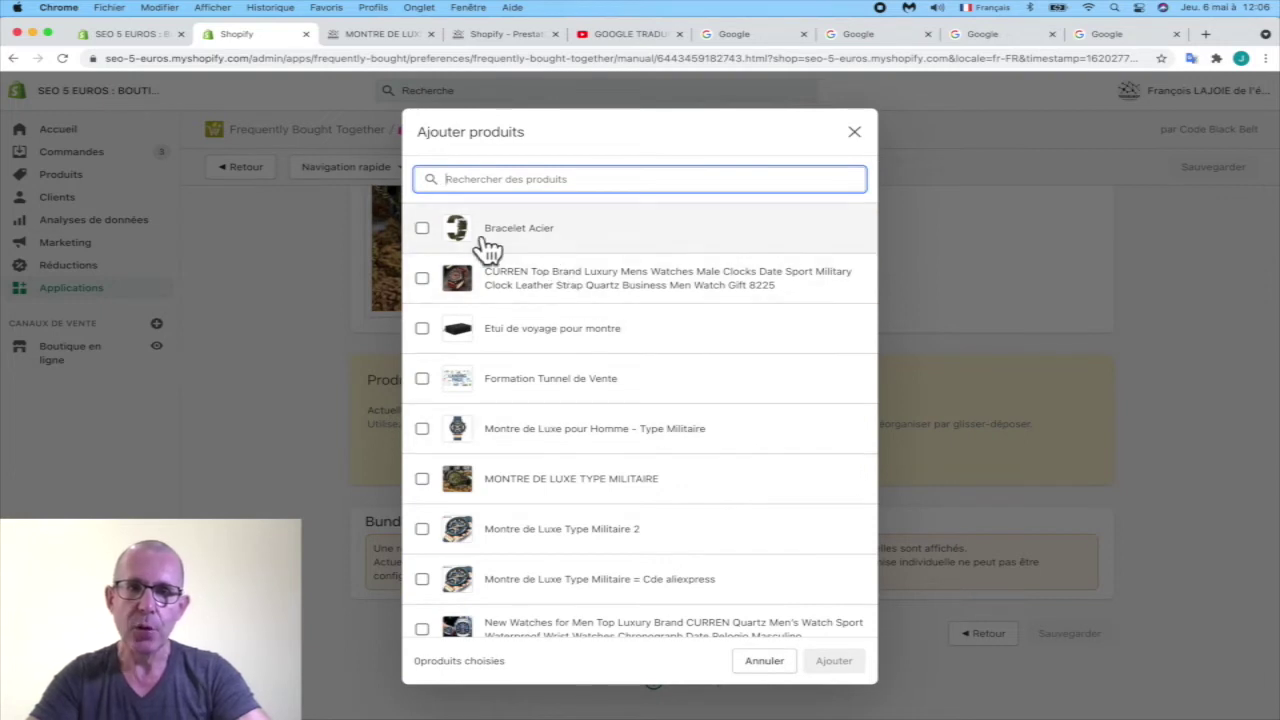
left_click(422, 229)
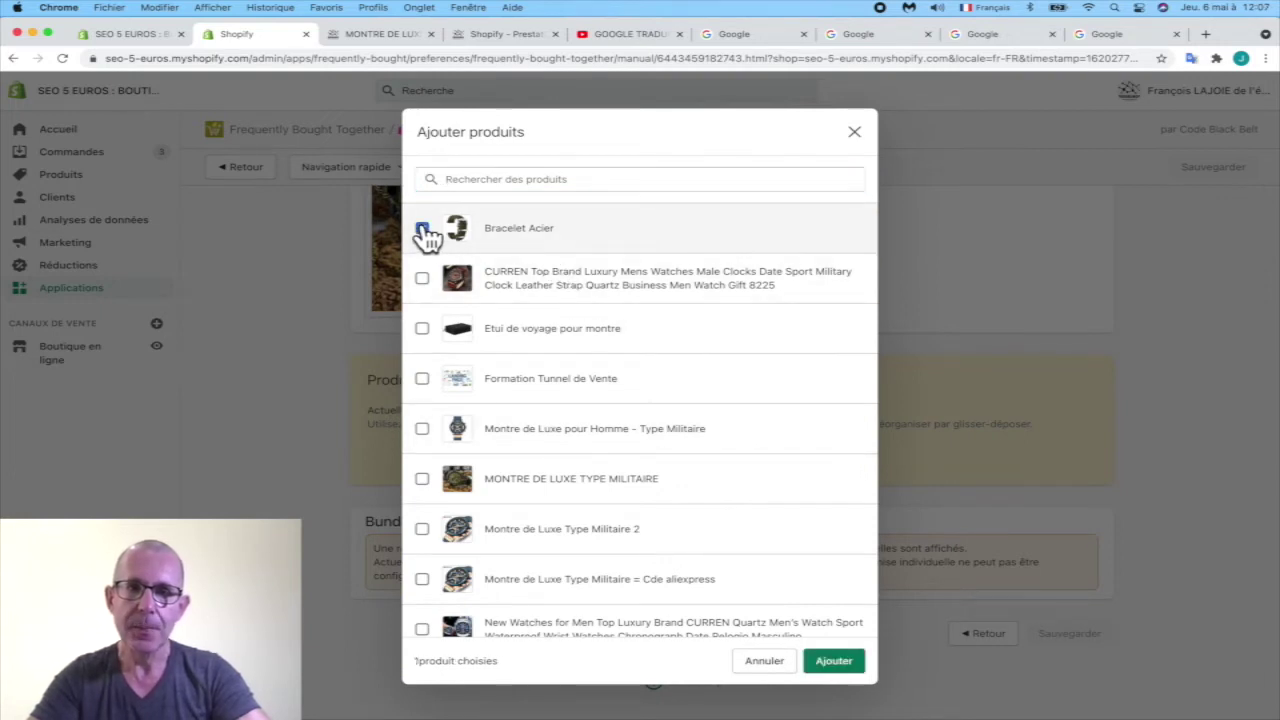
left_click(422, 332)
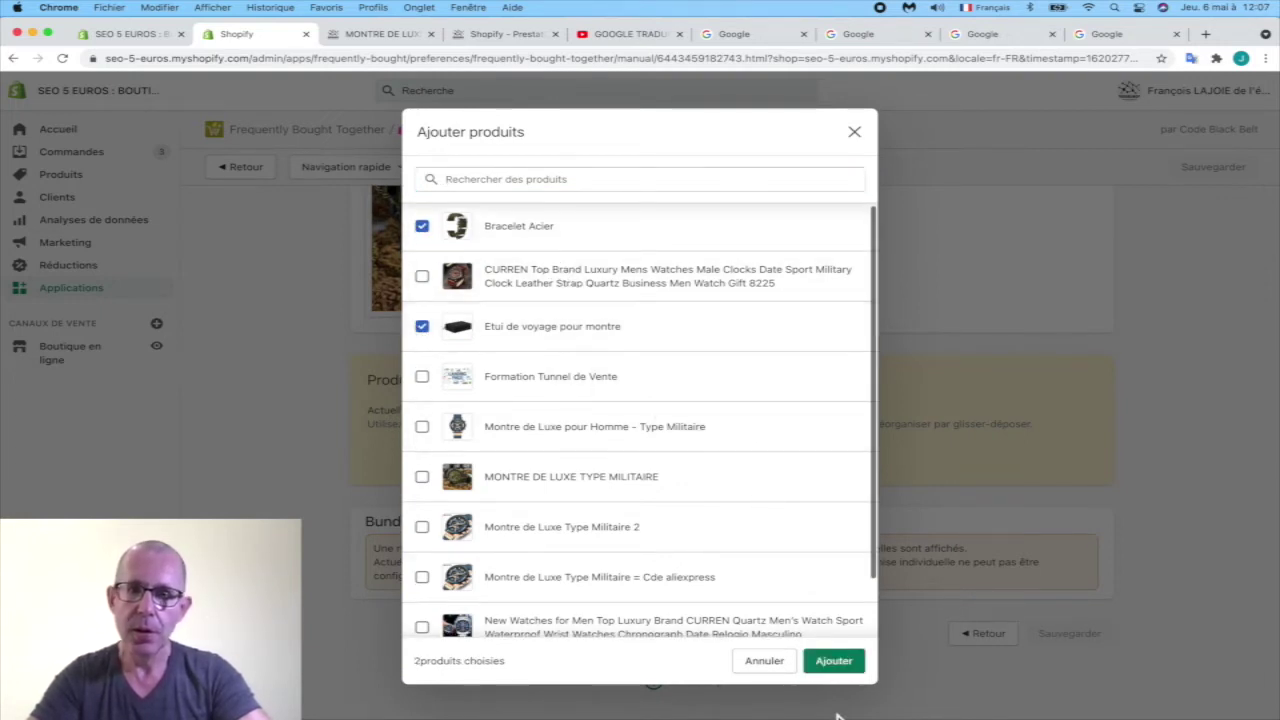
left_click(835, 666)
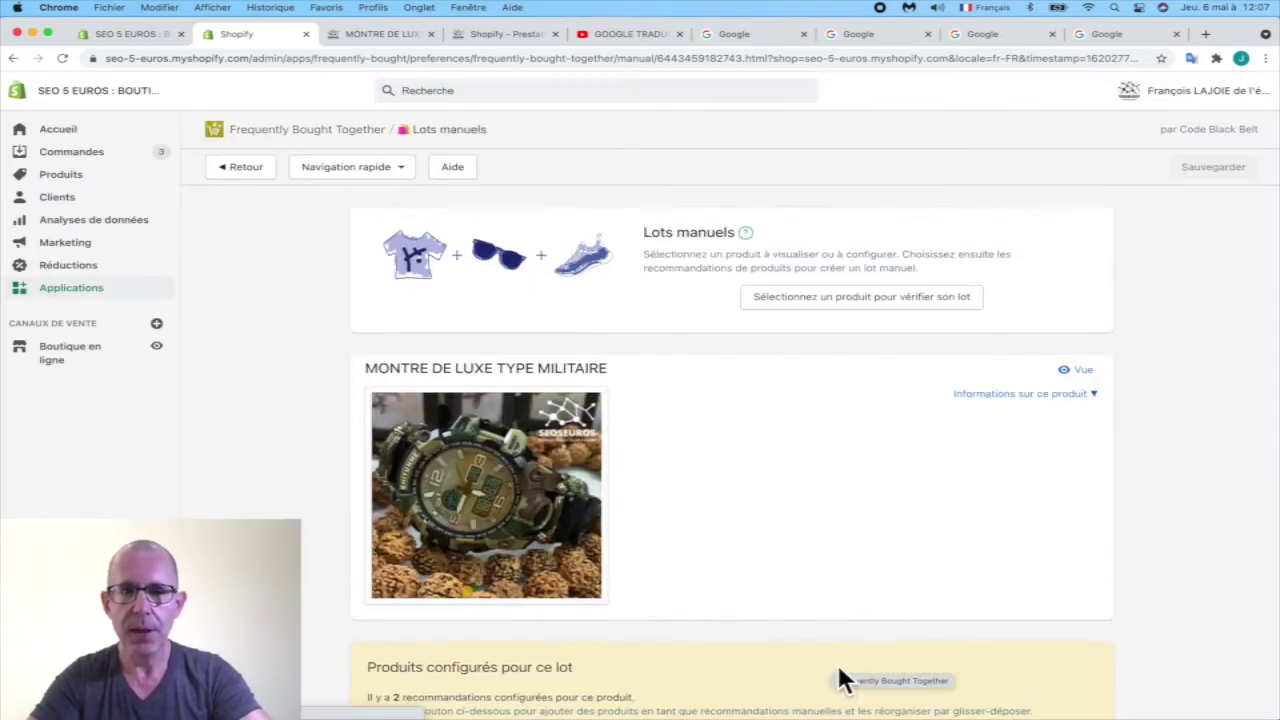
scroll(840, 678, "down", 5)
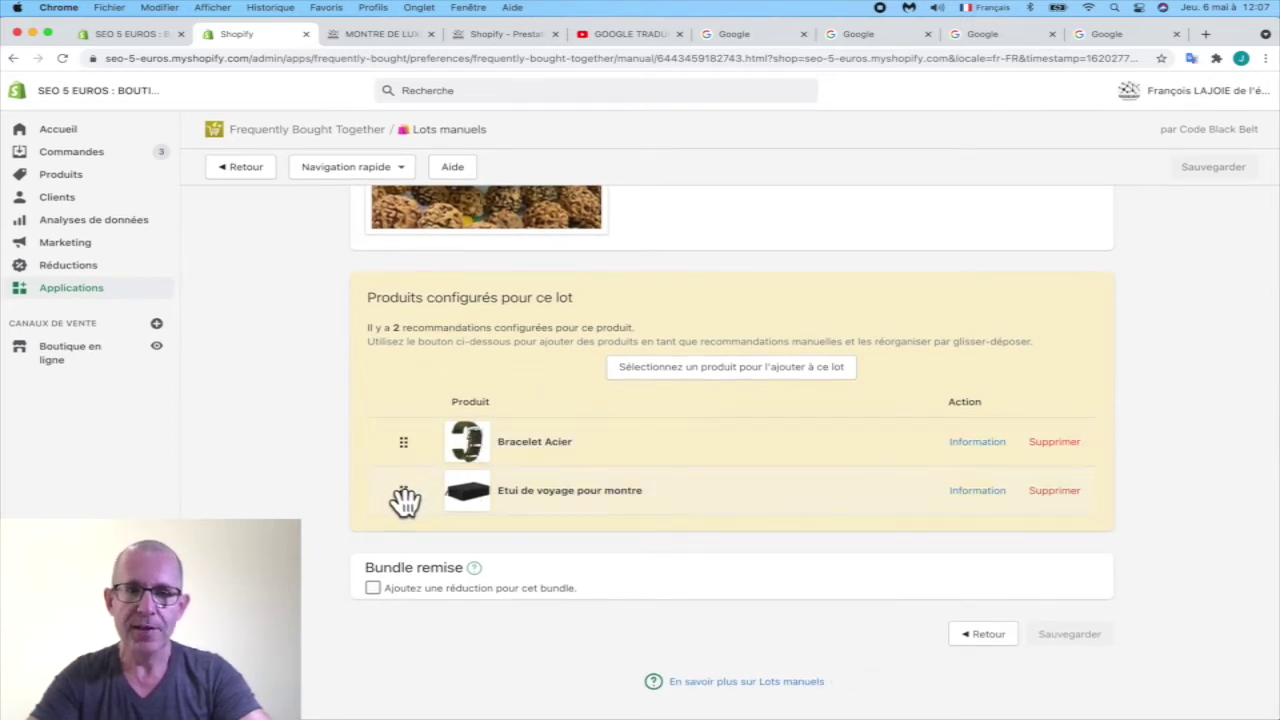
mouse_move(405, 500)
left_mouse_down()
mouse_move(394, 434)
mouse_move(394, 487)
left_mouse_up()
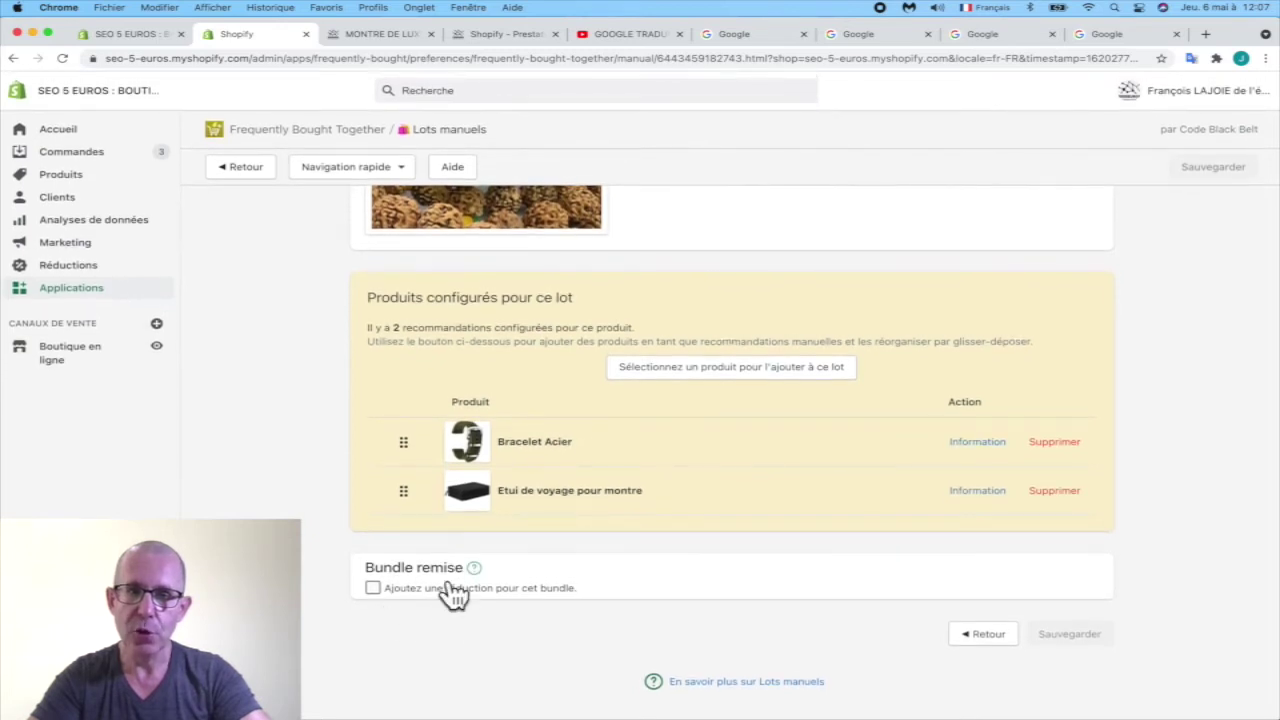
Step: Enable a discount for this bundle and bring up its discount type and amount settings
left_click(372, 589)
scroll(490, 625, "down", 5)
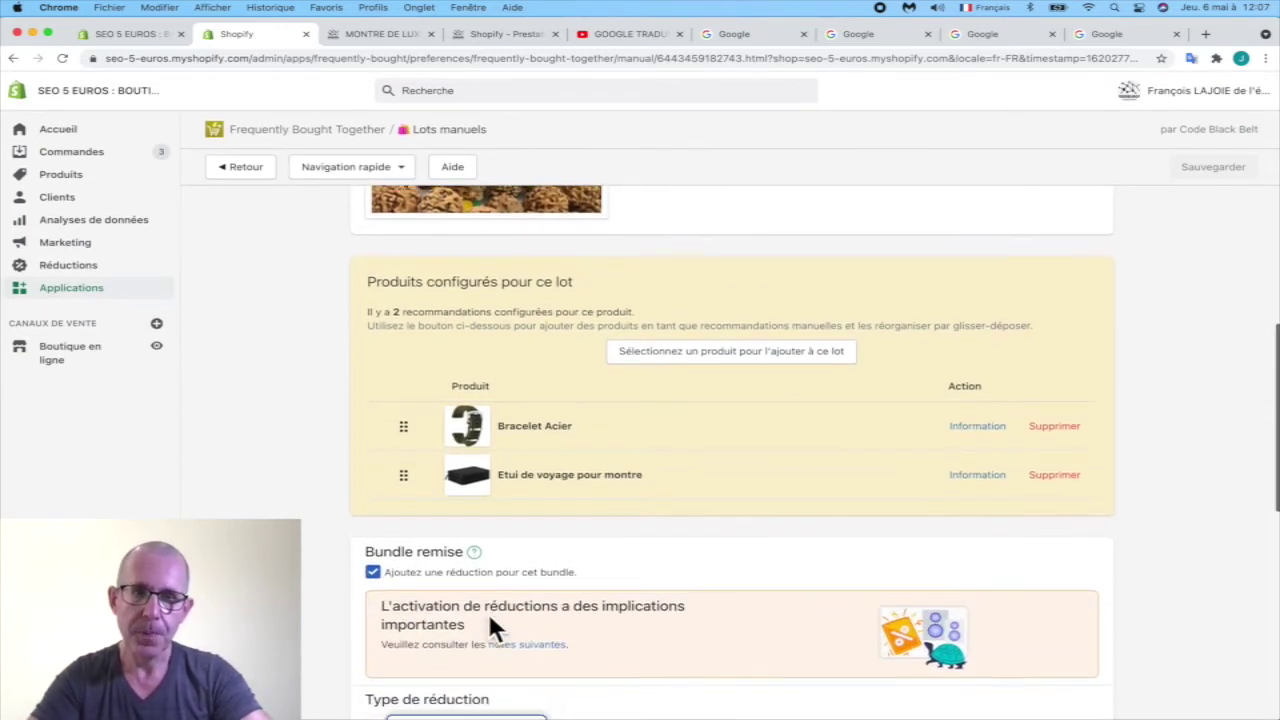
scroll(487, 610, "down", 1)
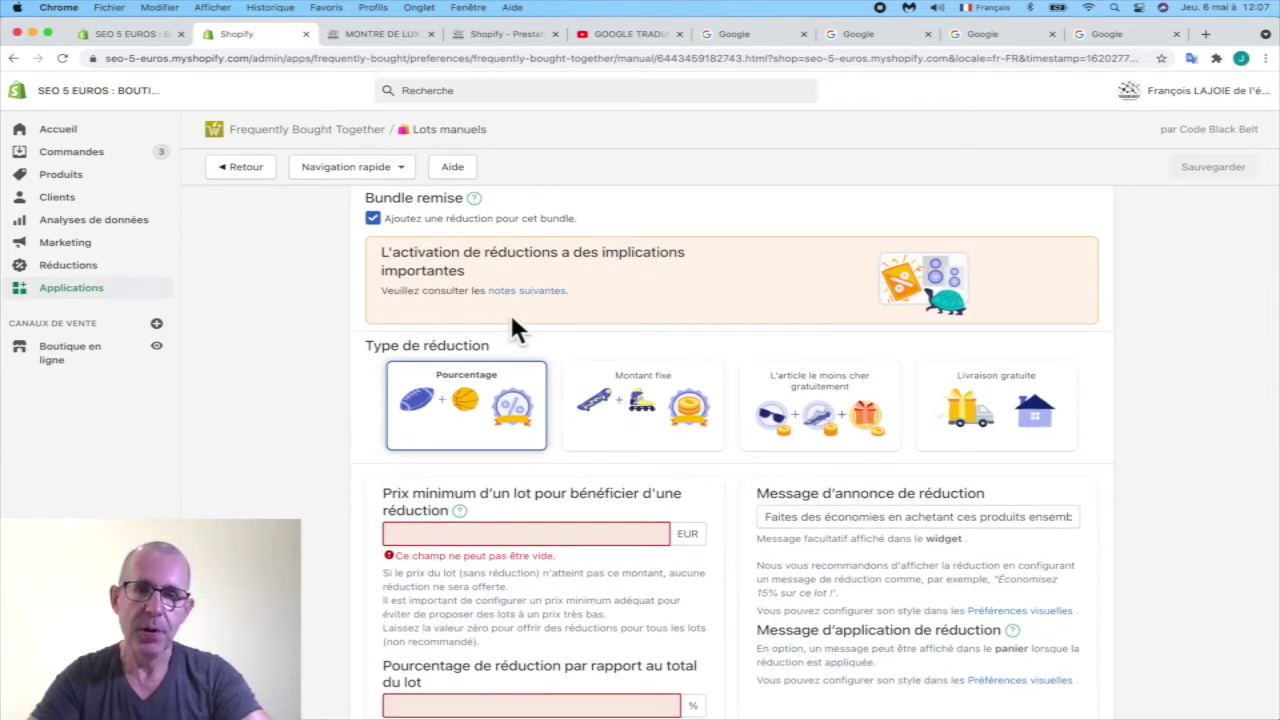
scroll(512, 322, "down", 3)
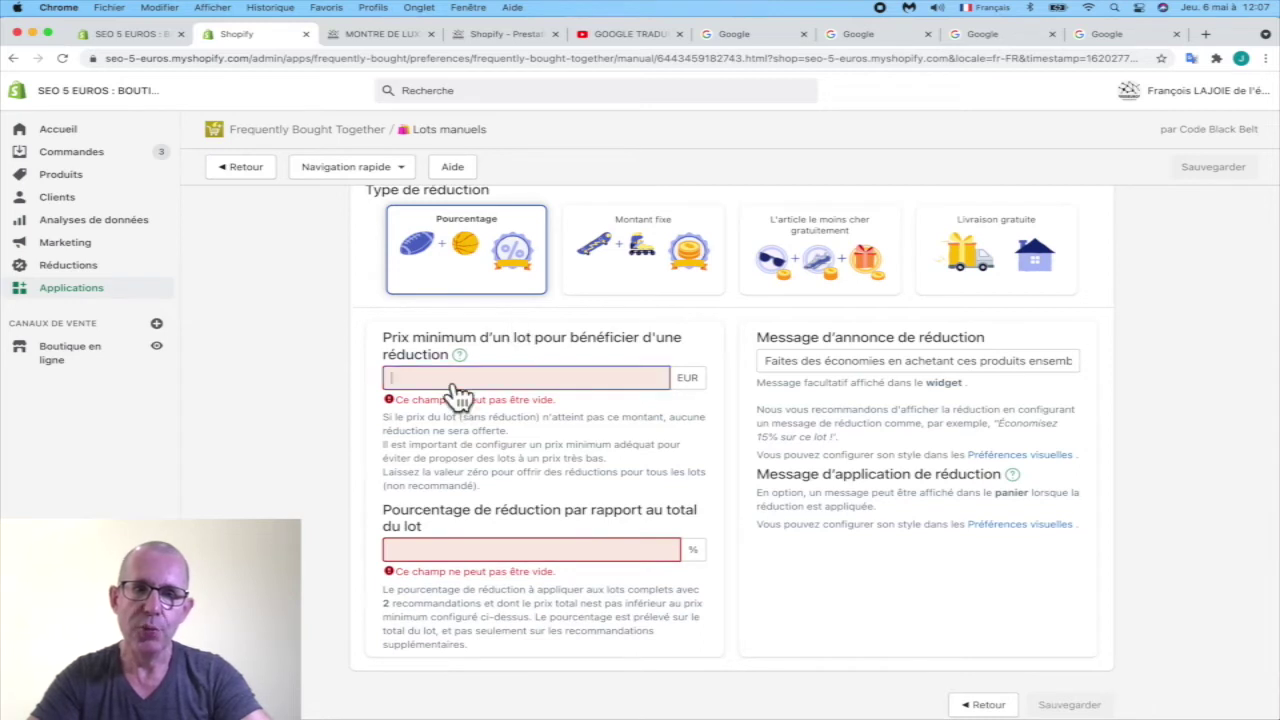
Step: Set the bundle's minimum price to 100 EUR and its discount to 20 %, and save the preferences
left_click(466, 384)
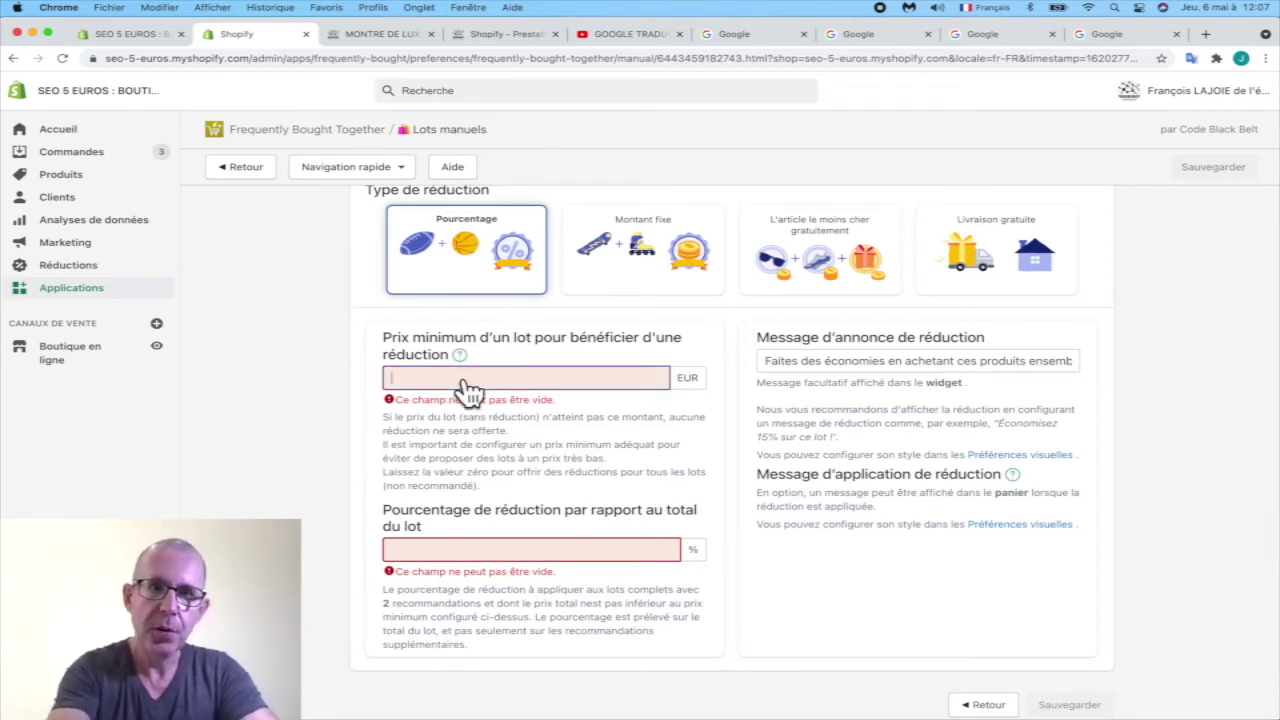
type("100")
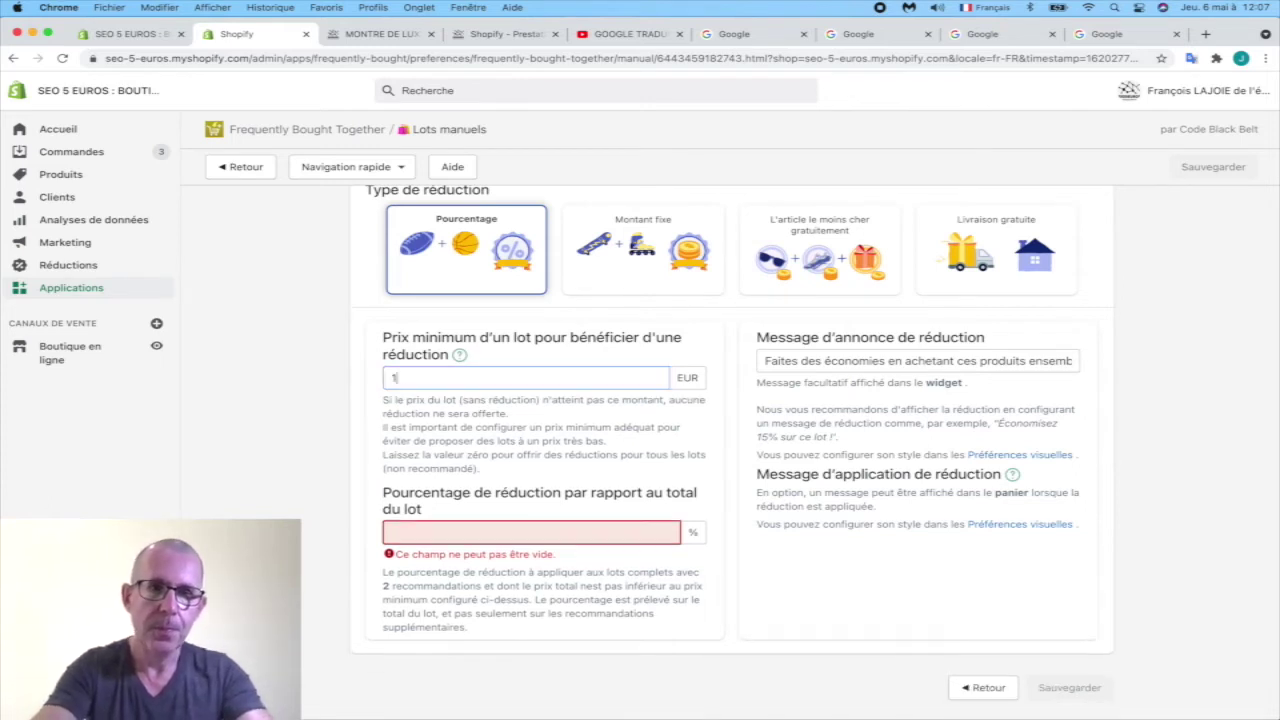
left_click(473, 540)
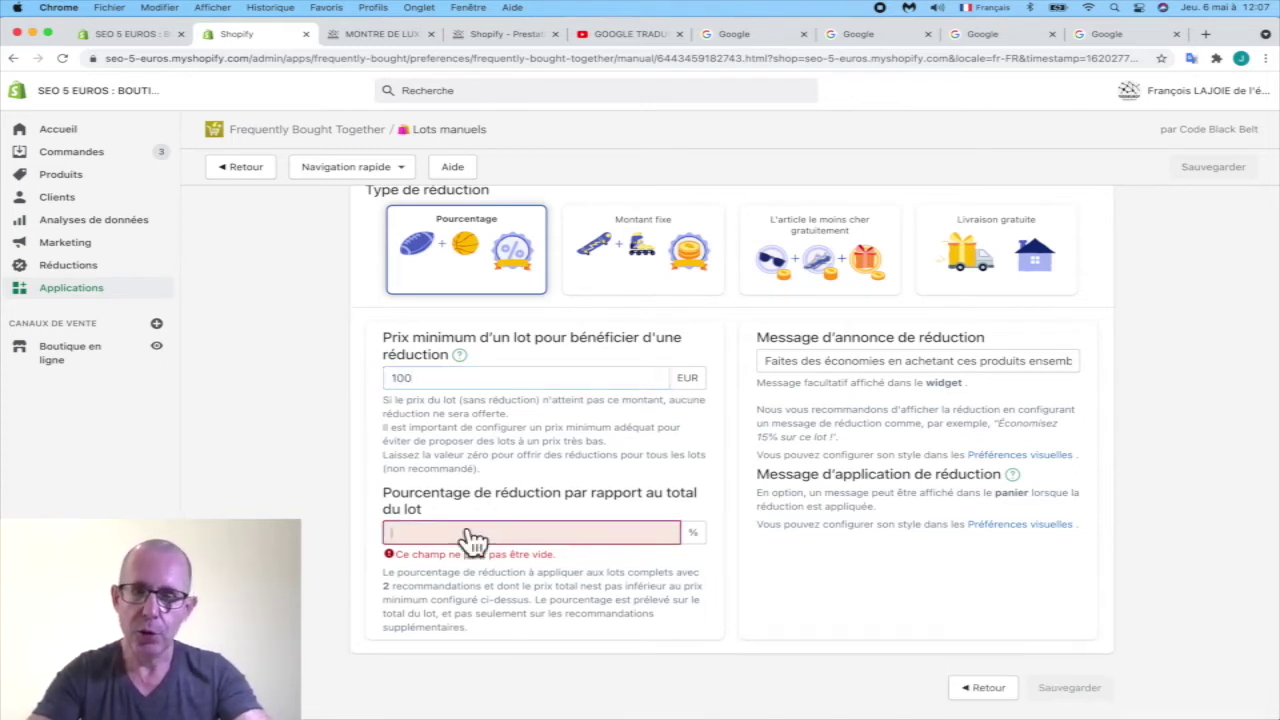
type("20")
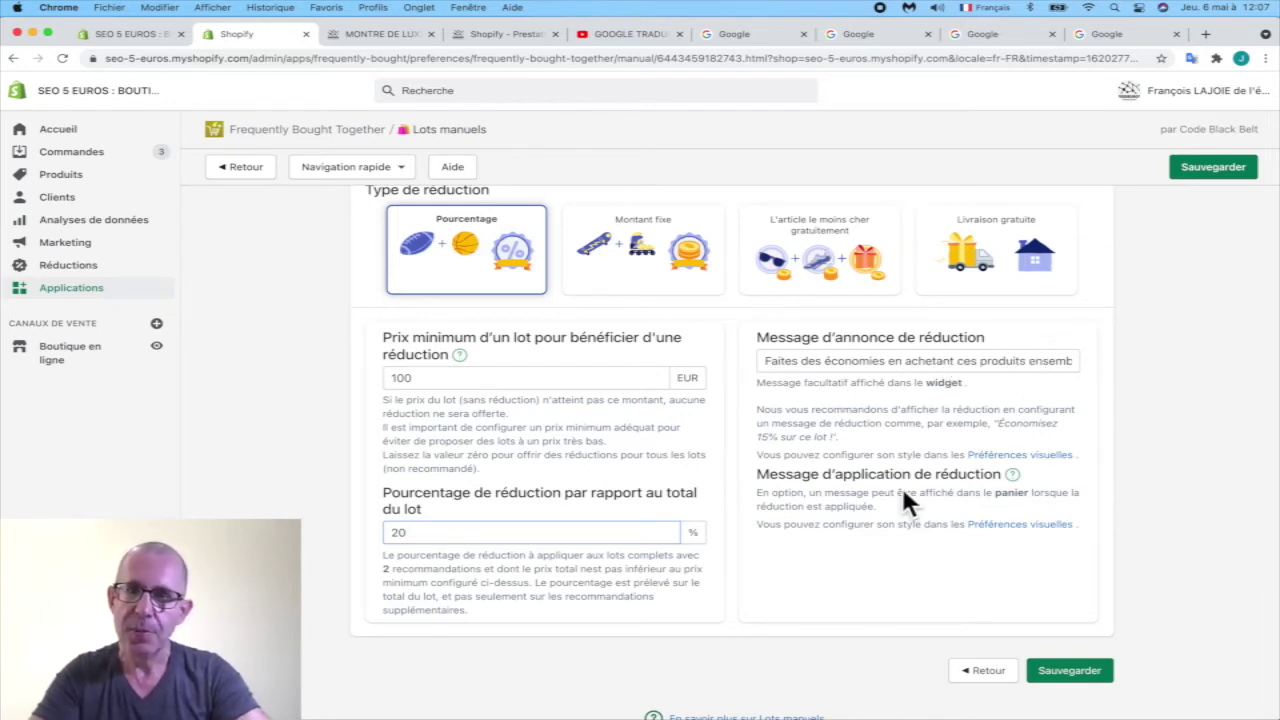
left_click(1078, 684)
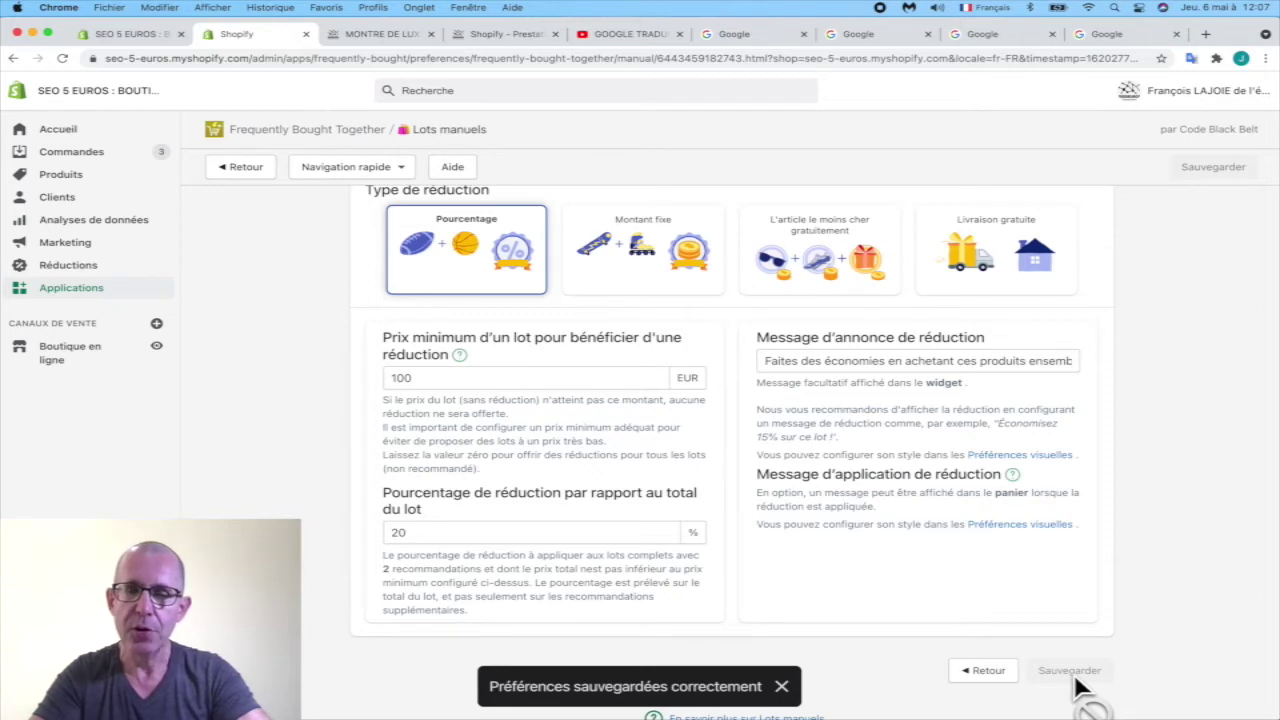
Step: Switch to the watch's storefront product page and examine the Fréquemment achetés ensemble bundle and its prices
left_click(388, 36)
scroll(290, 214, "up", 10)
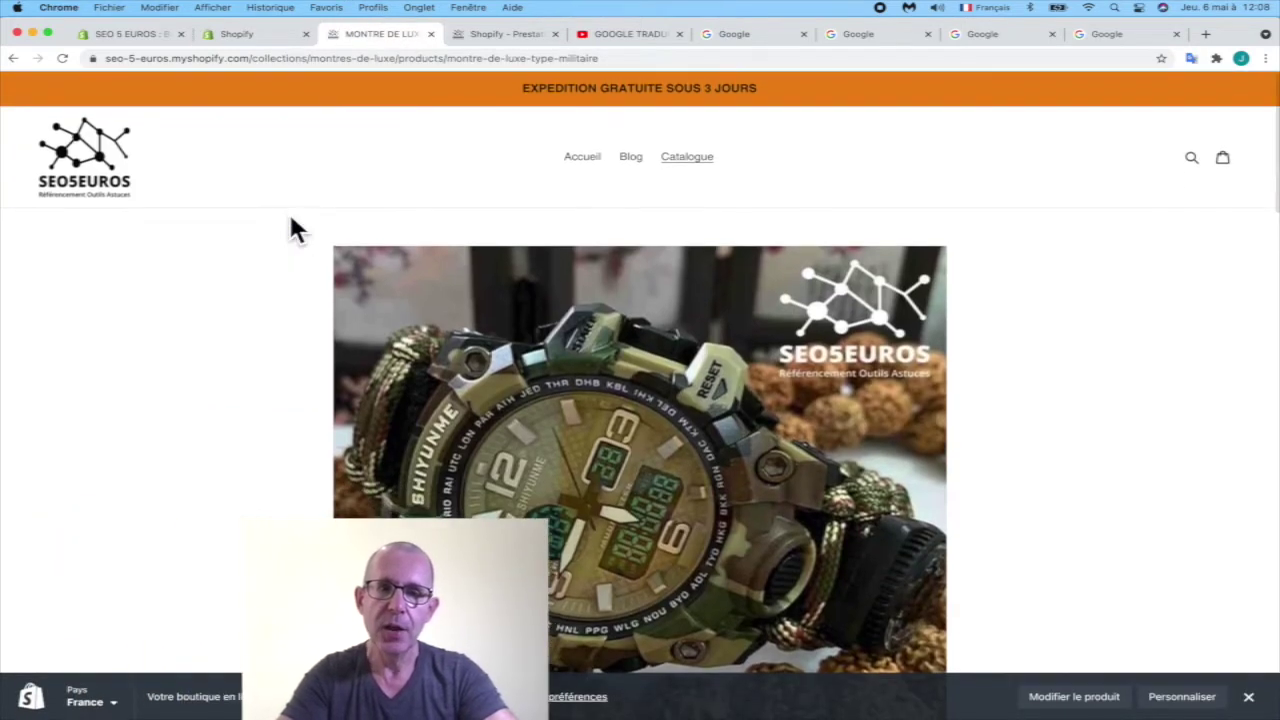
scroll(290, 230, "down", 6)
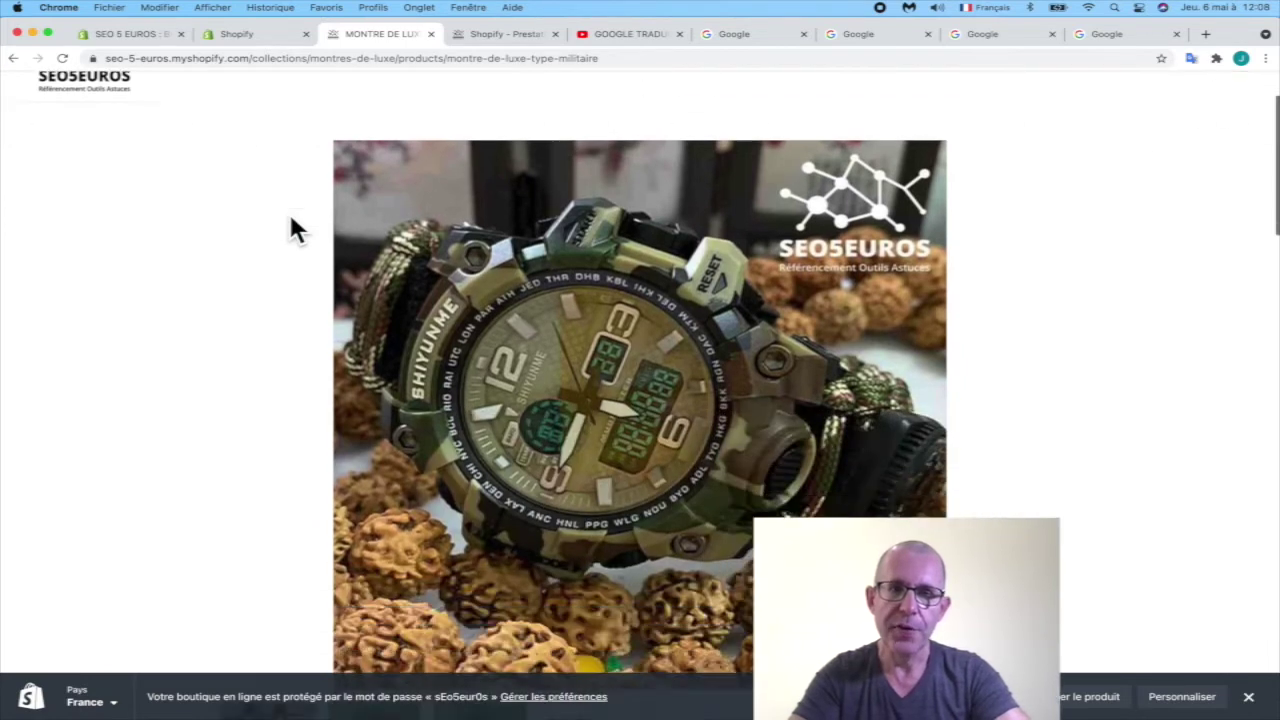
scroll(290, 405, "down", 1)
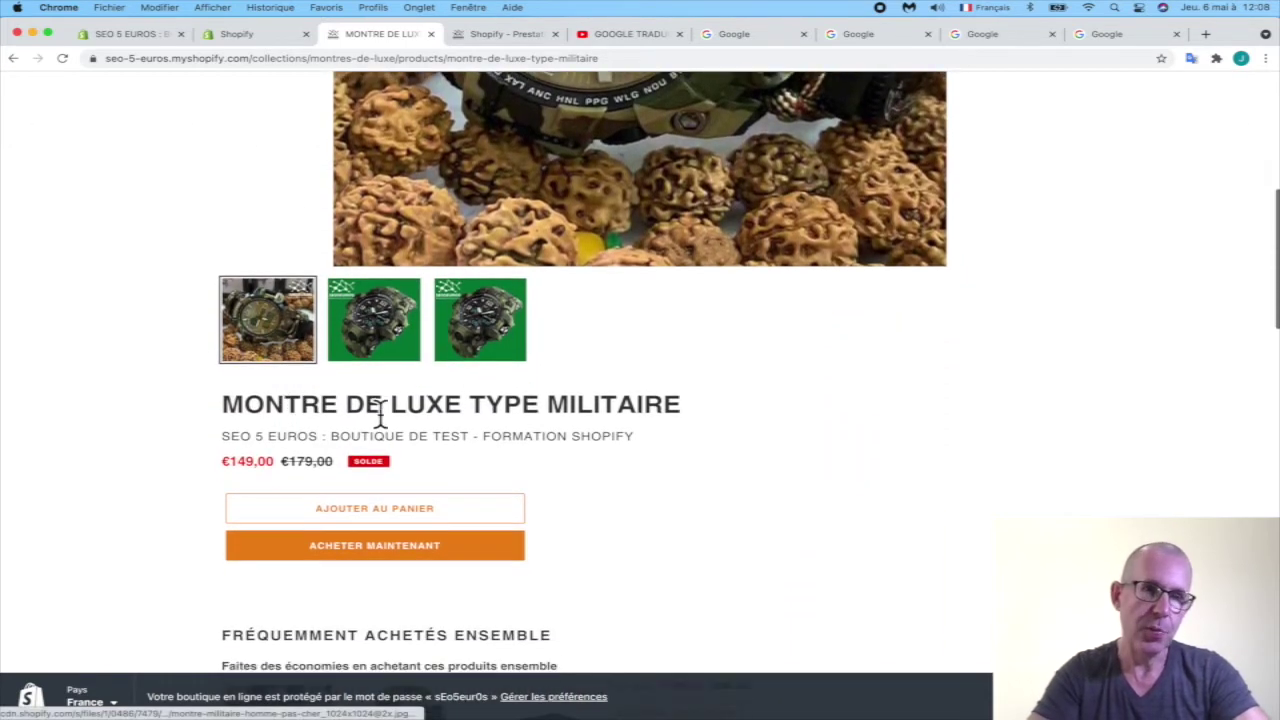
scroll(391, 483, "down", 3)
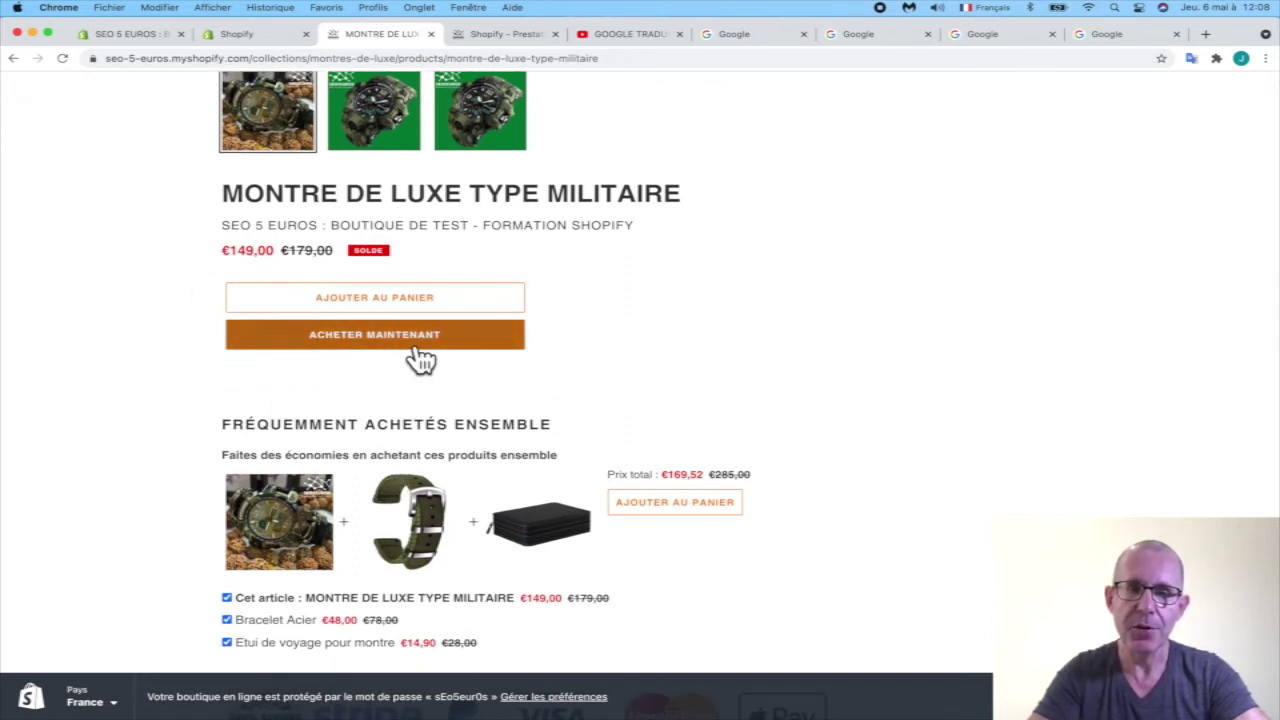
scroll(420, 358, "down", 2)
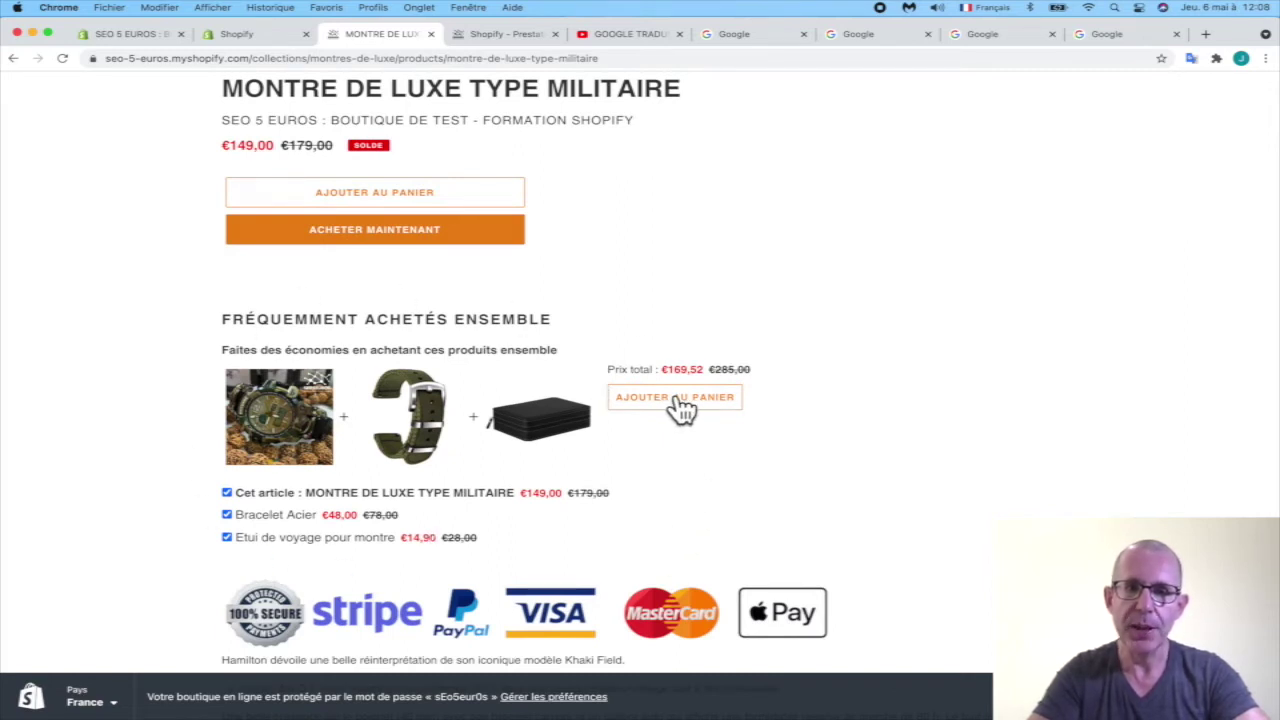
Step: Leave only Etui de voyage pour montre selected in the storefront bundle, add it to the cart and return to the product page
left_click(227, 515)
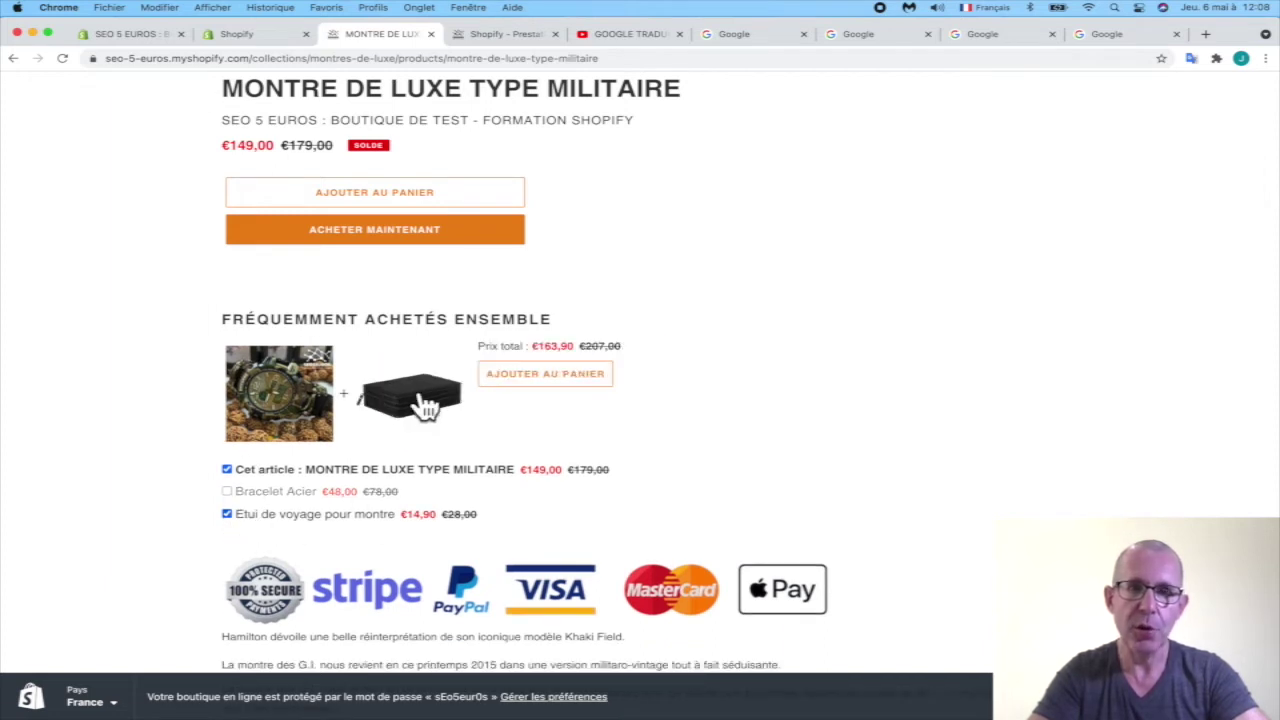
left_click(230, 515)
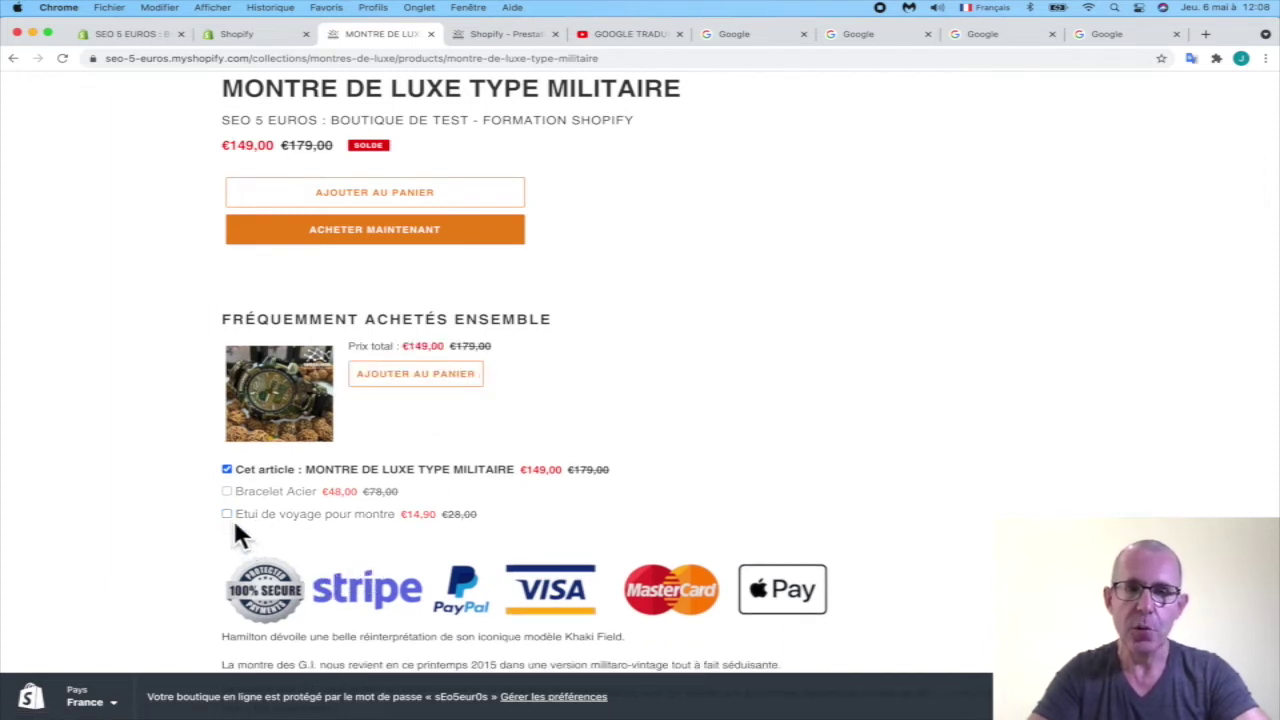
left_click(232, 494)
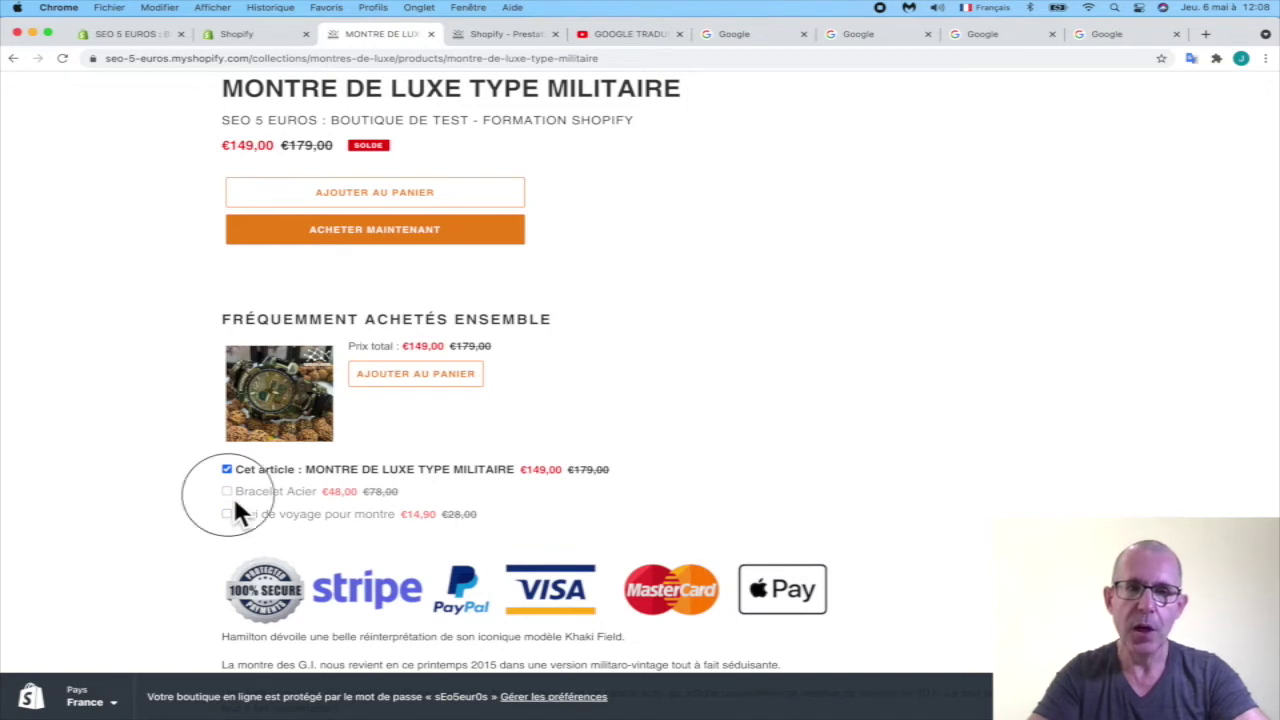
left_click(233, 469)
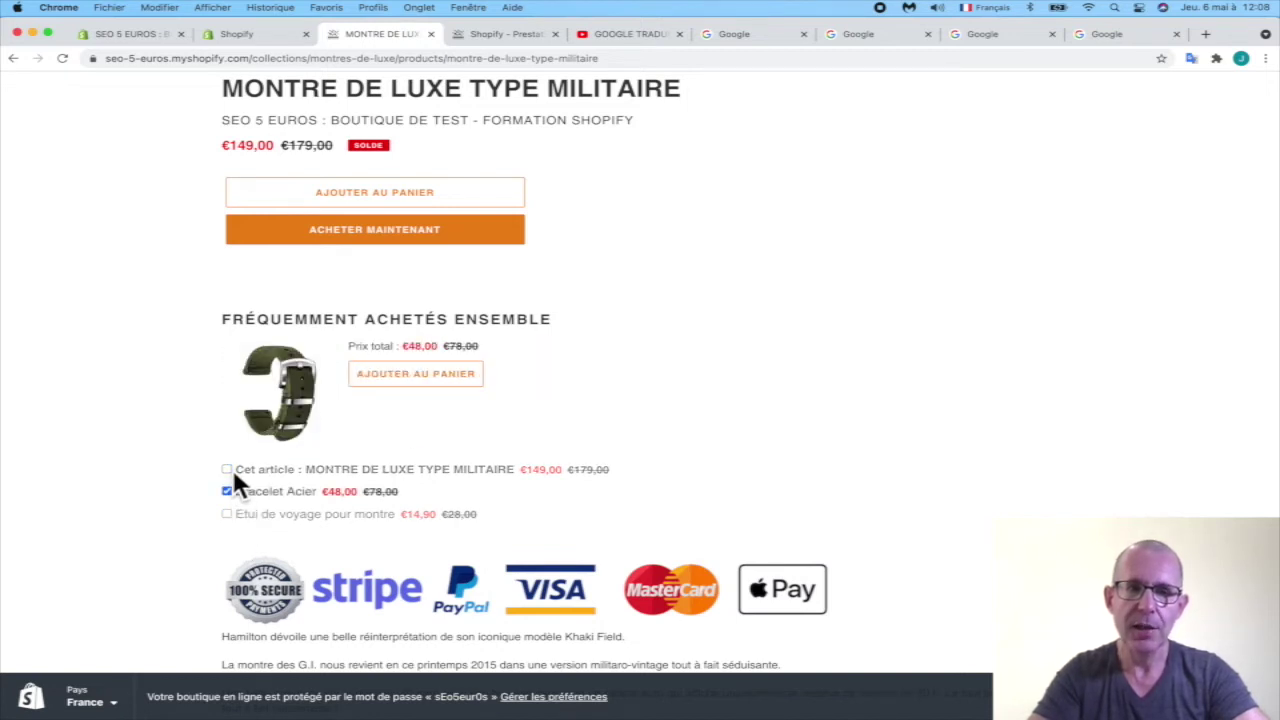
left_click(230, 513)
left_click(230, 492)
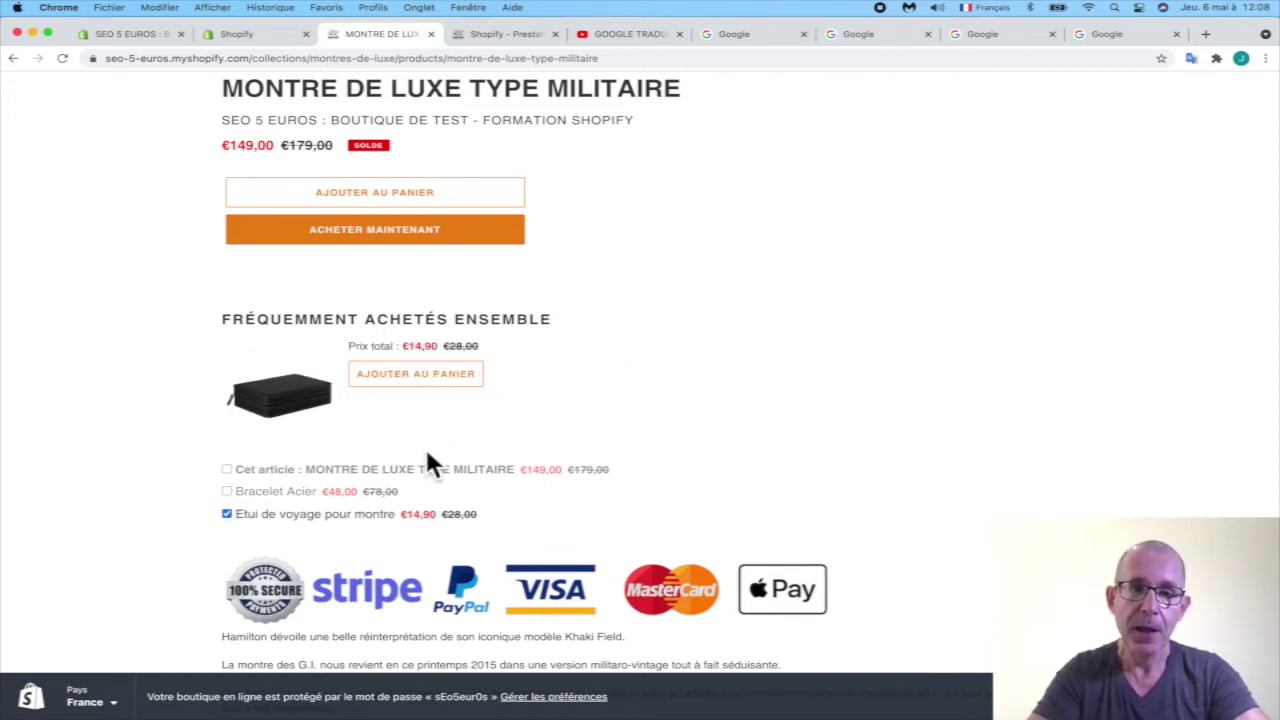
left_click(412, 378)
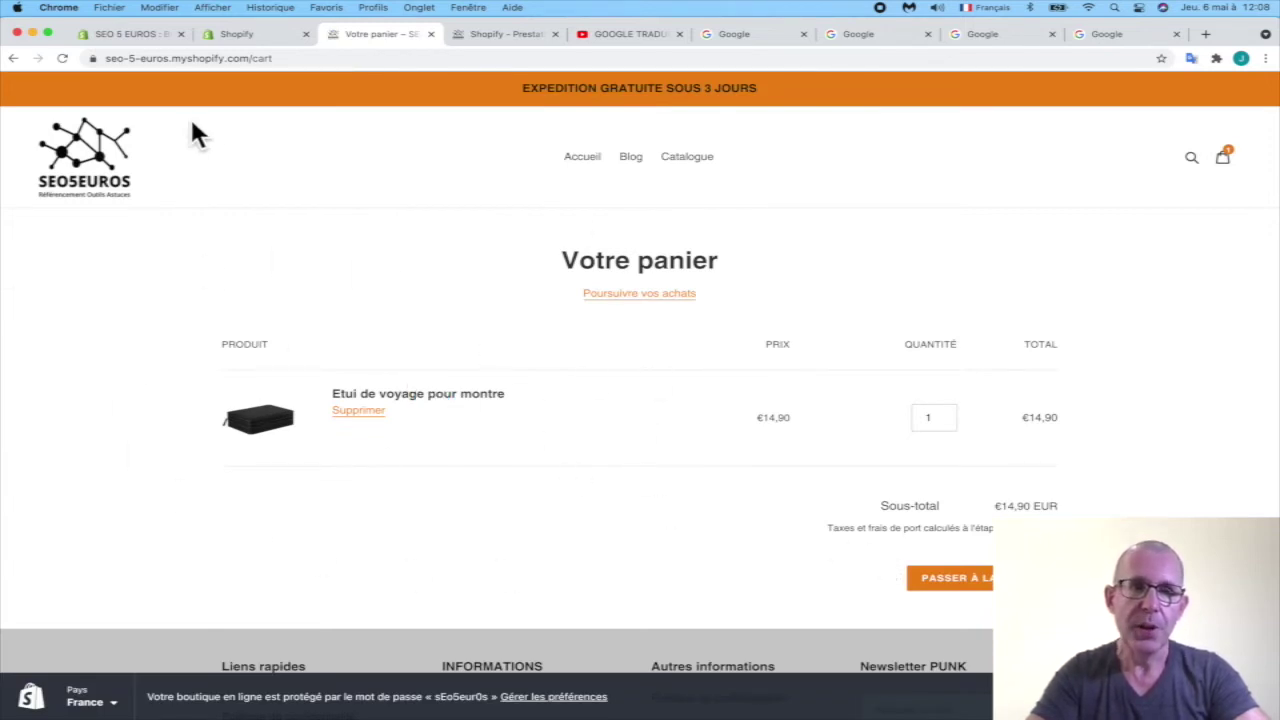
left_click(13, 58)
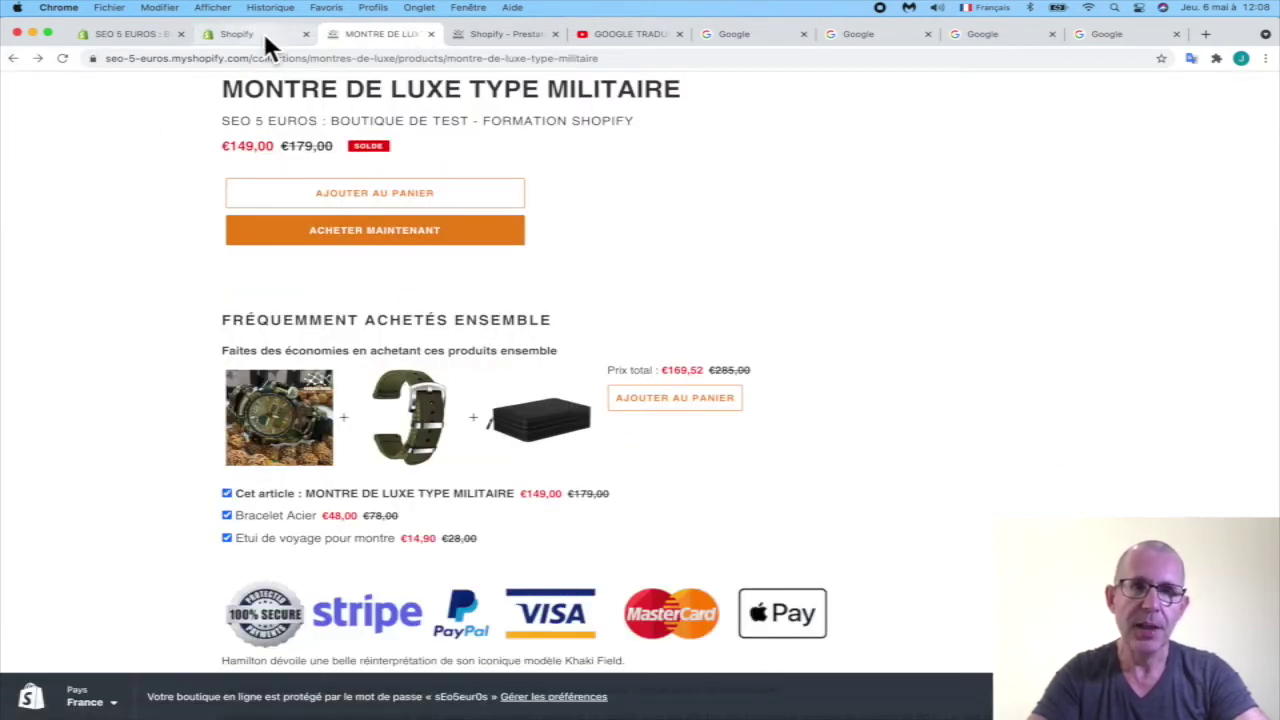
Step: Back in the bundle's admin settings, change the discount type to Montant fixe with a reduction of 25 EUR
left_click(262, 32)
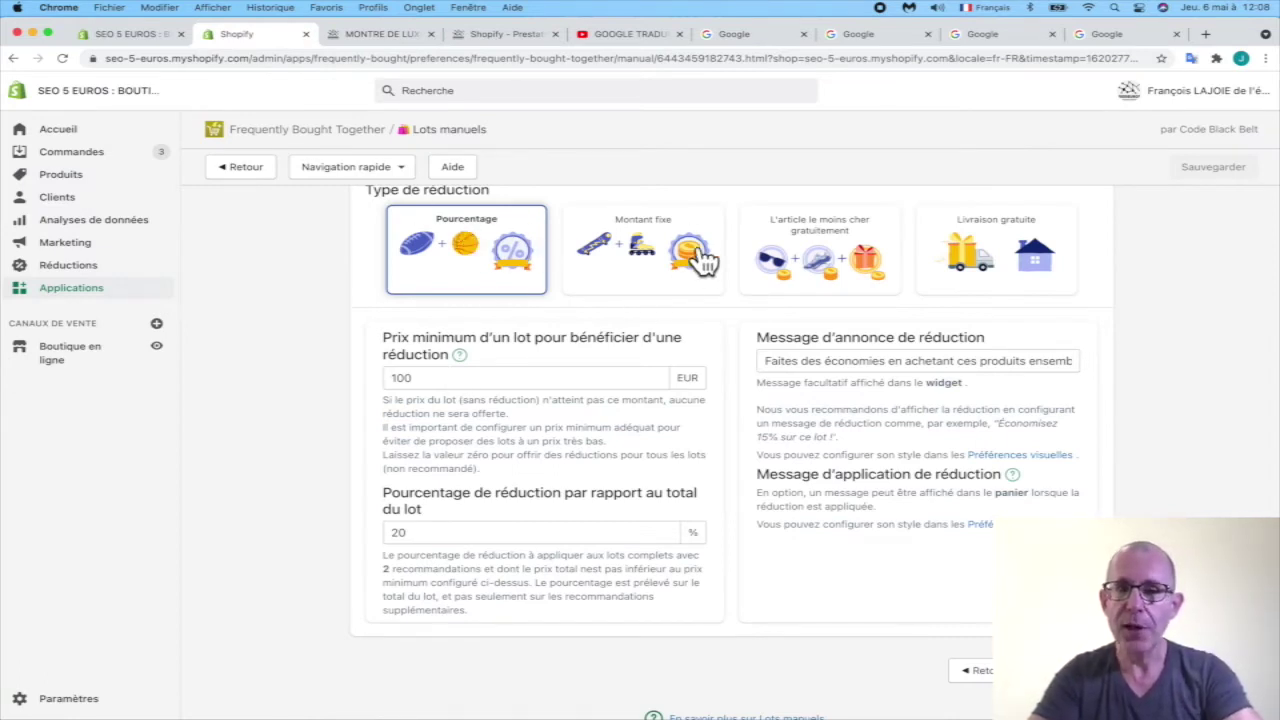
left_click(655, 259)
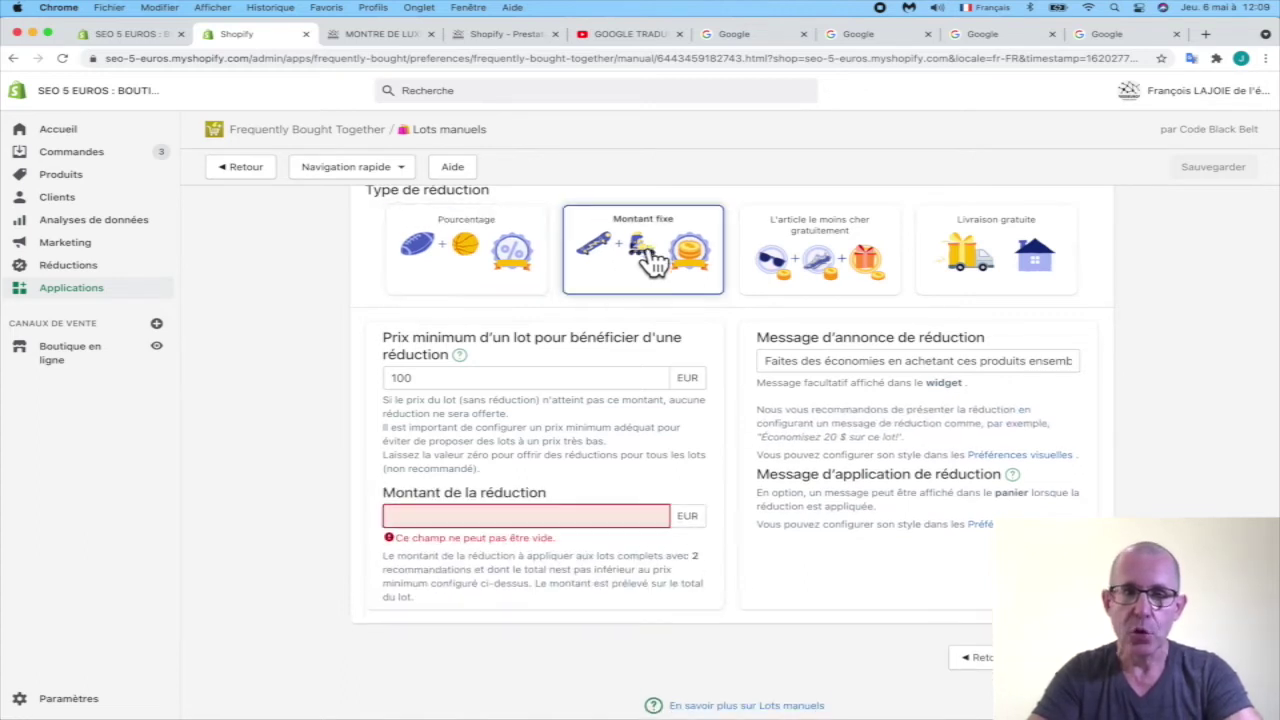
left_click(493, 520)
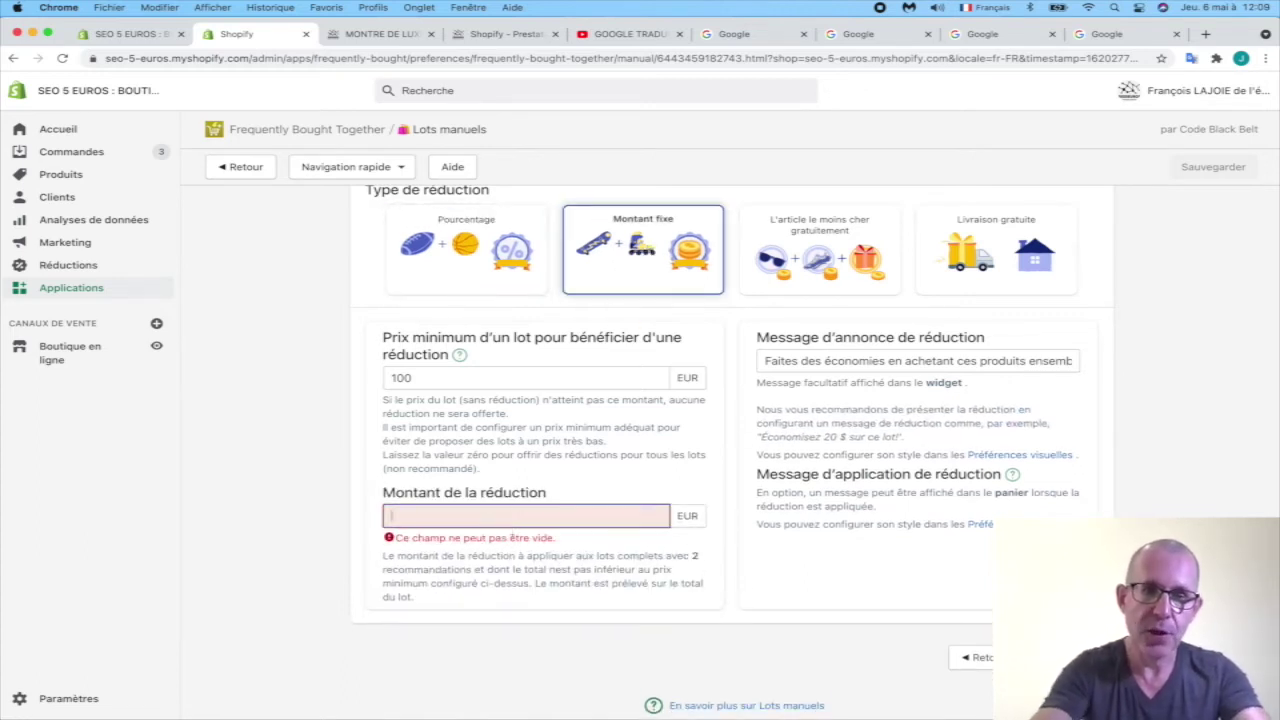
type("25")
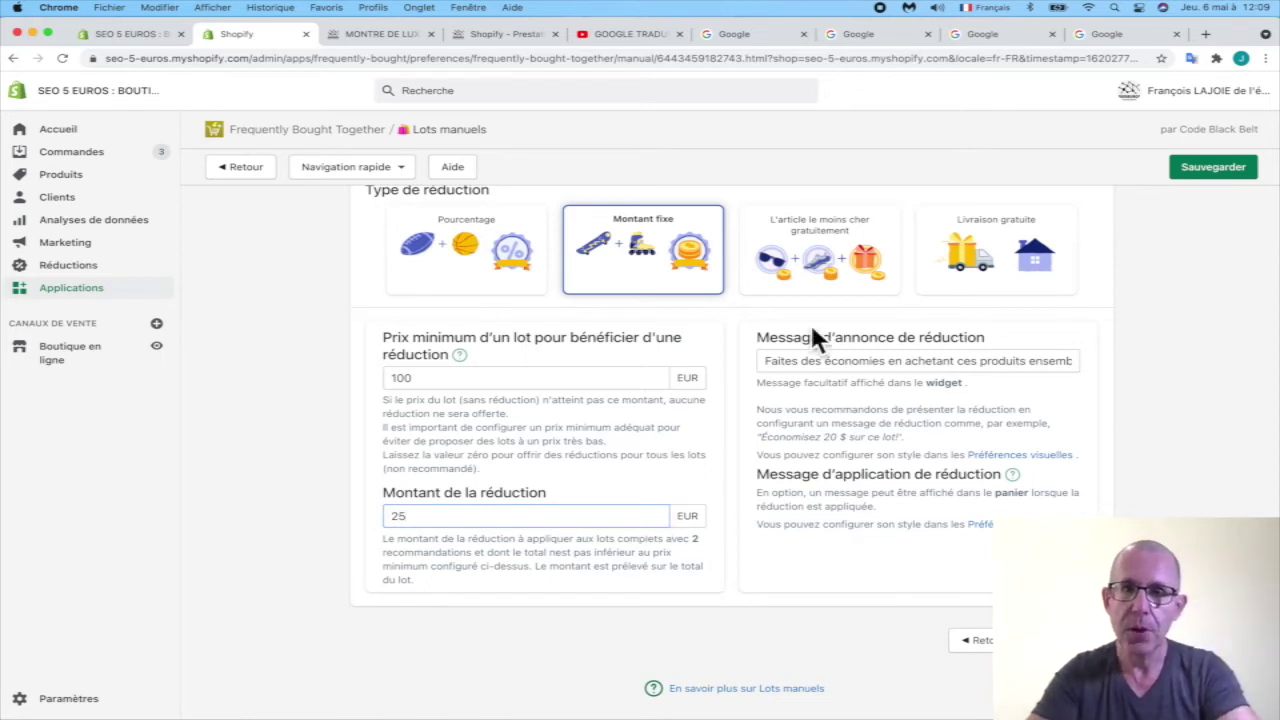
Step: Try the L'article le moins cher gratuitement and Livraison gratuite discount types, and set the bundle's discount type back to Pourcentage
left_click(838, 250)
left_click(838, 250)
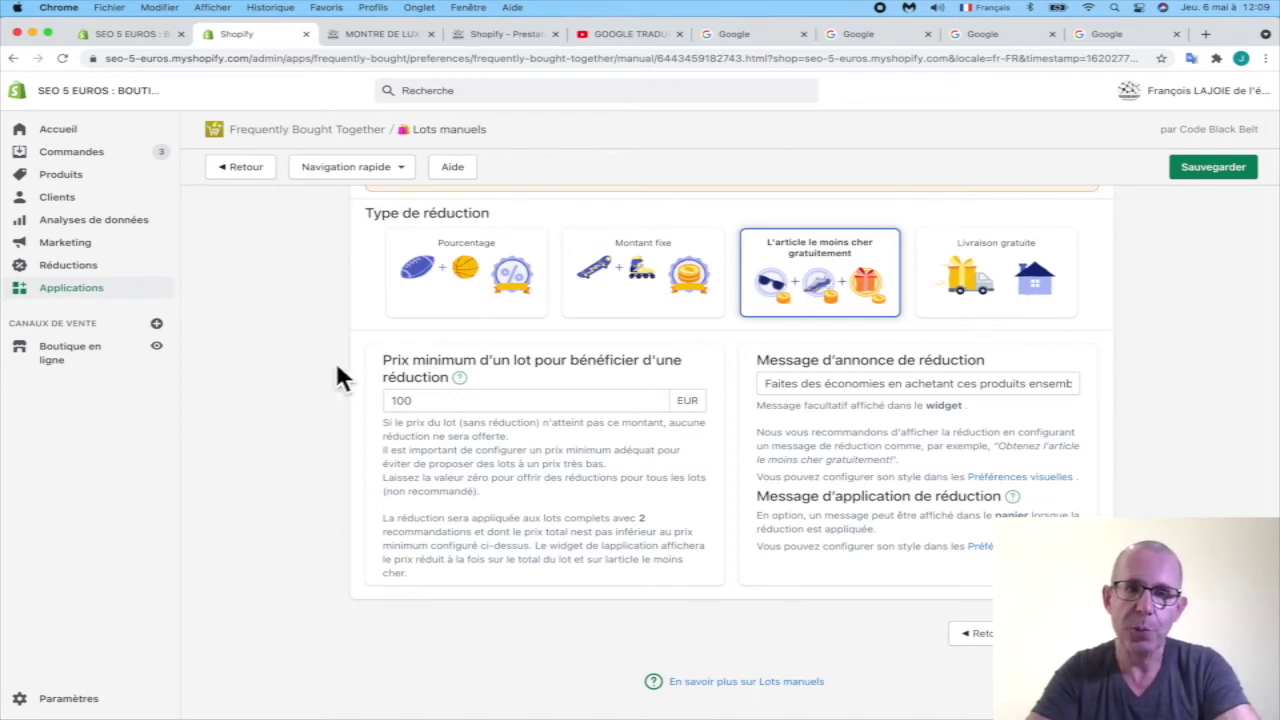
left_click(992, 272)
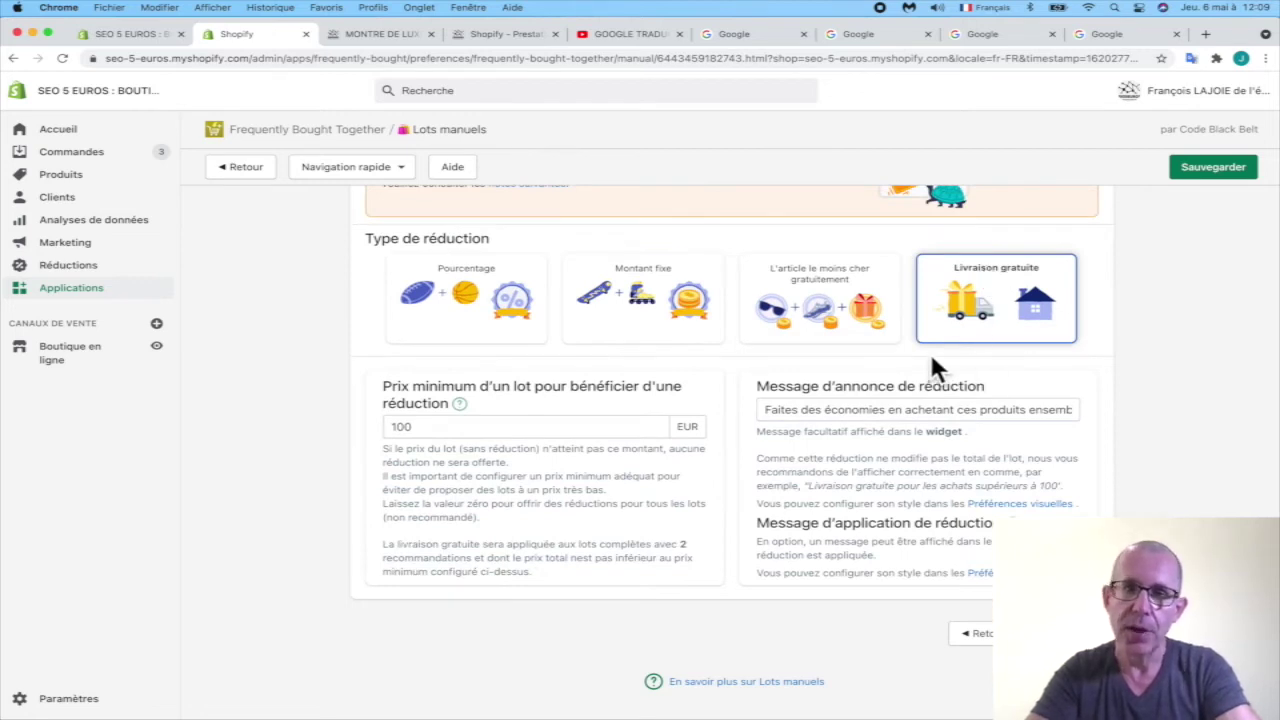
left_click(419, 304)
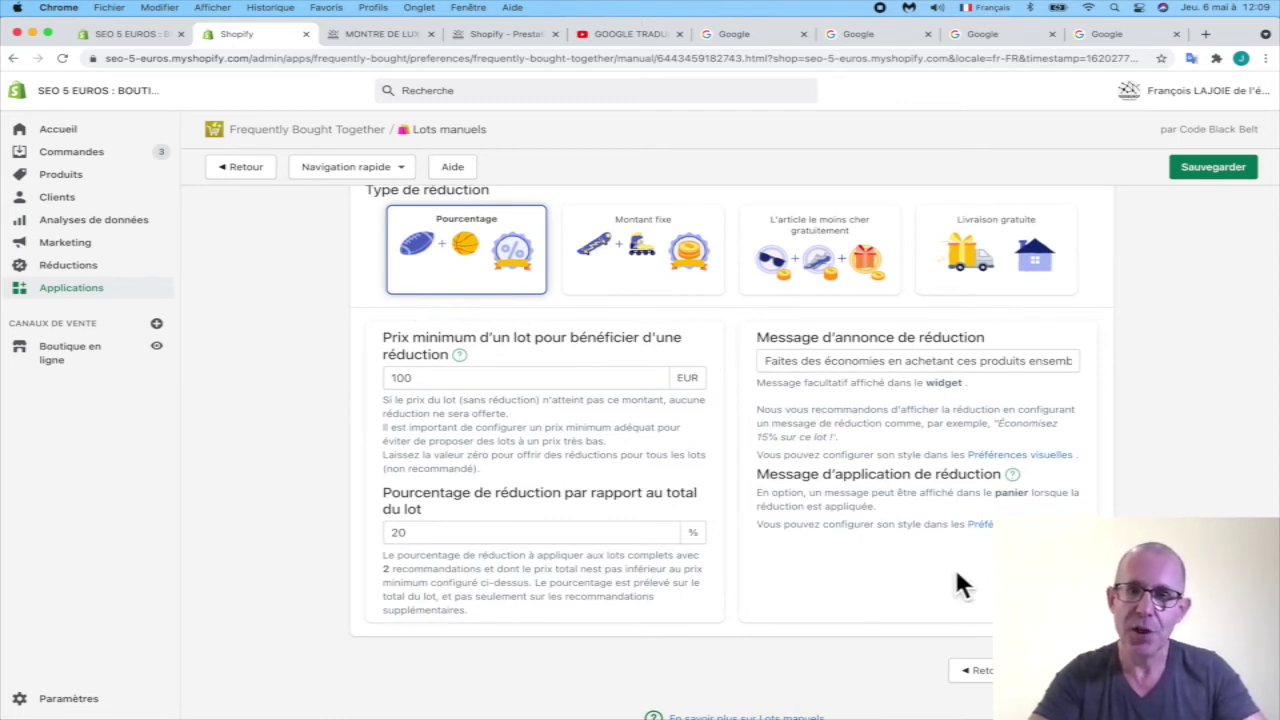
Step: Check the watch's bundle price on its storefront page and return to the bundle's admin settings
left_click(384, 38)
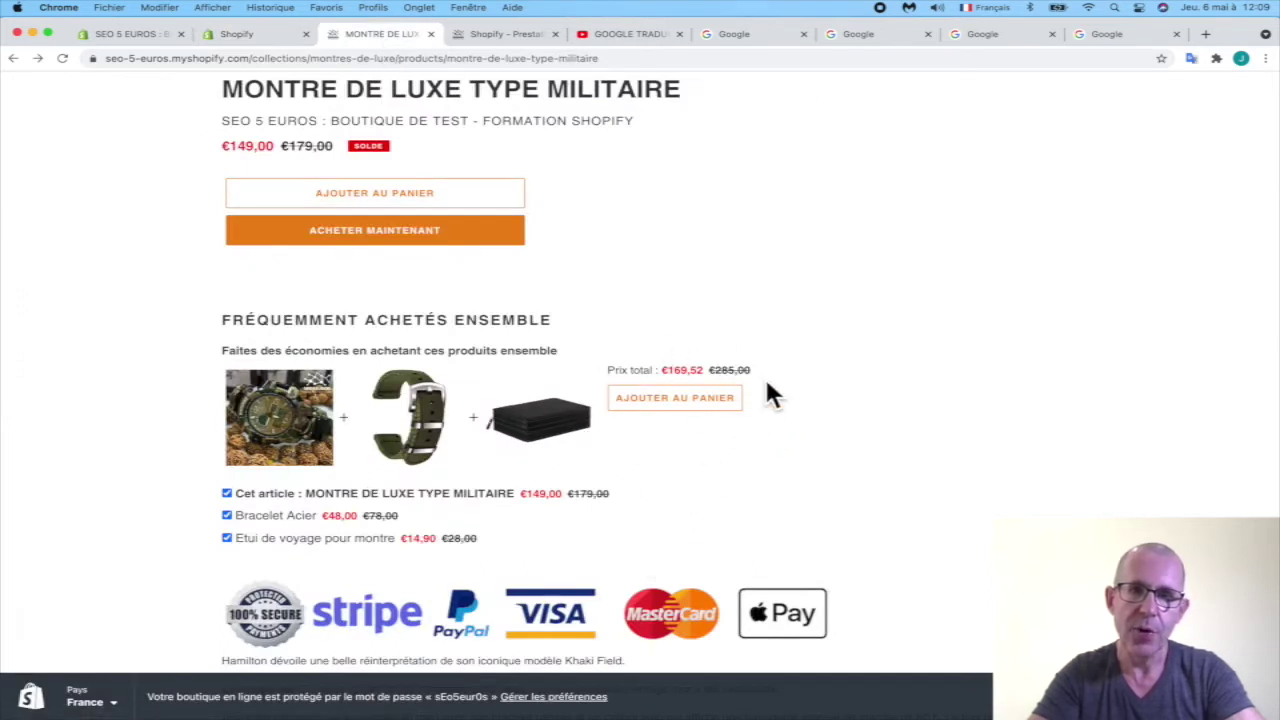
left_click(246, 35)
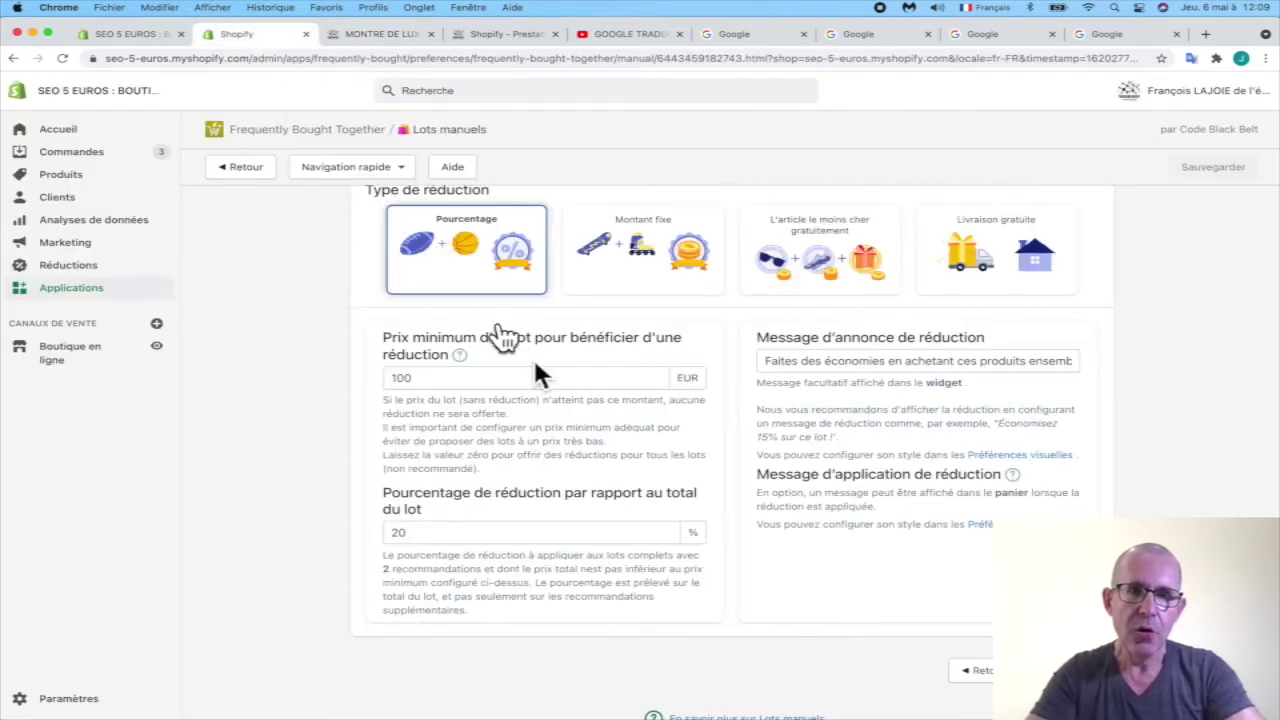
scroll(540, 365, "up", 4)
scroll(480, 350, "up", 10)
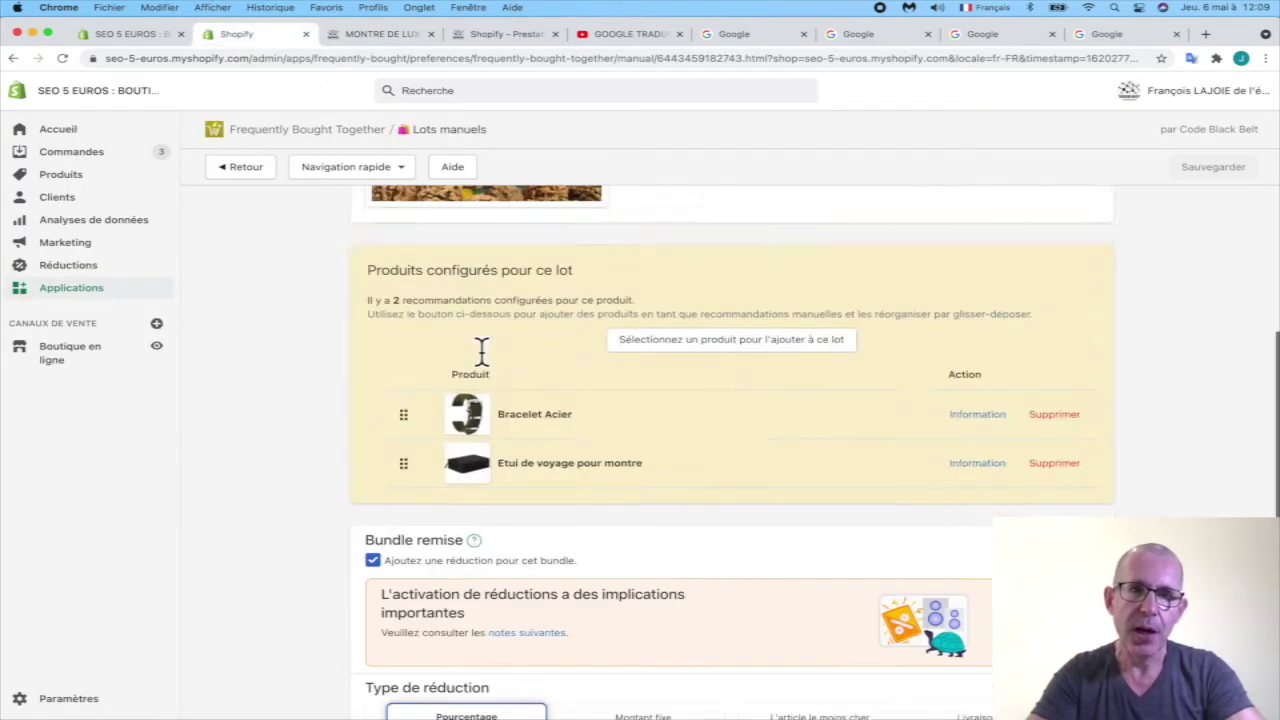
Step: Open the Explorateur de recommandations and display the recommendations for the Bracelet Acier product
left_click(345, 168)
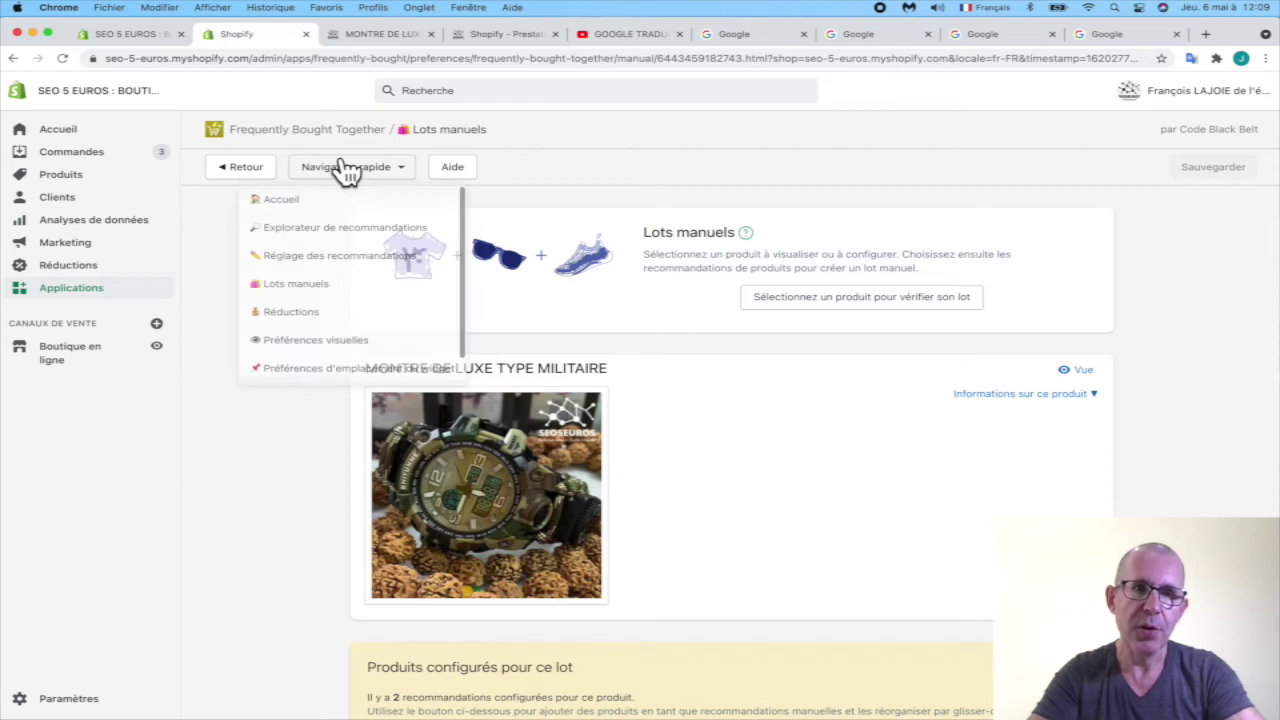
left_click(350, 234)
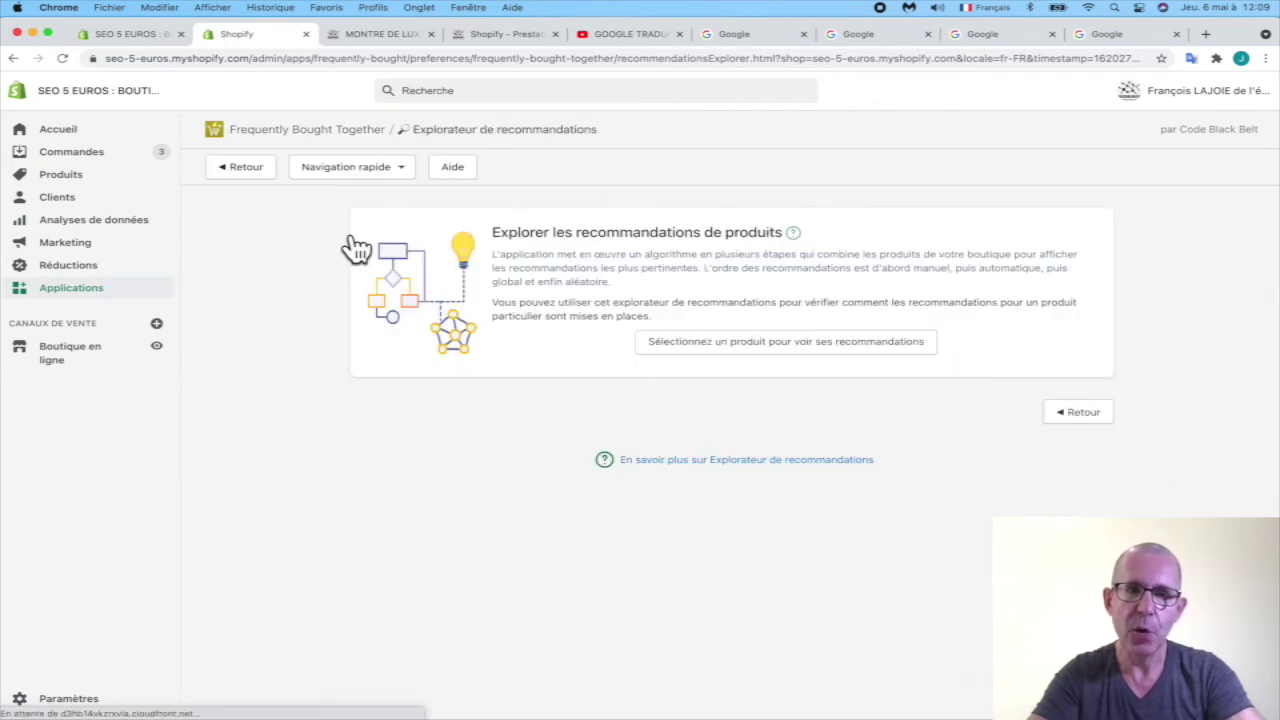
left_click(710, 345)
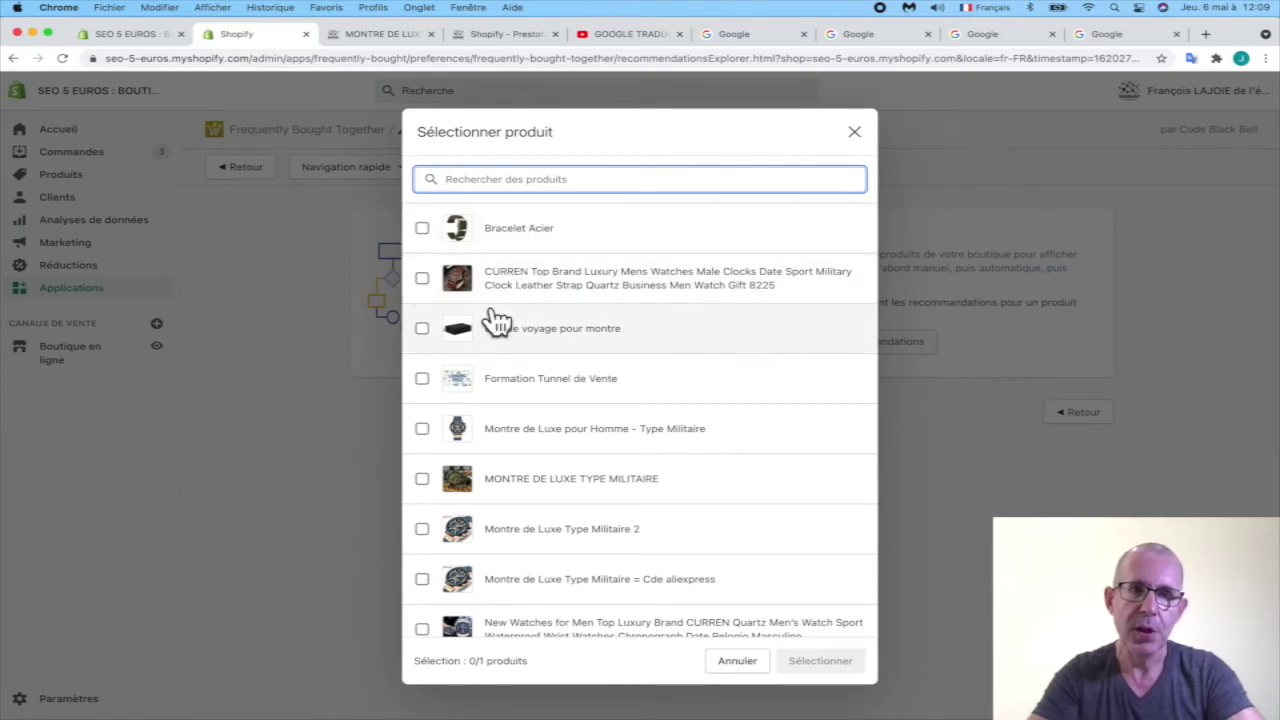
left_click(494, 236)
left_click(822, 665)
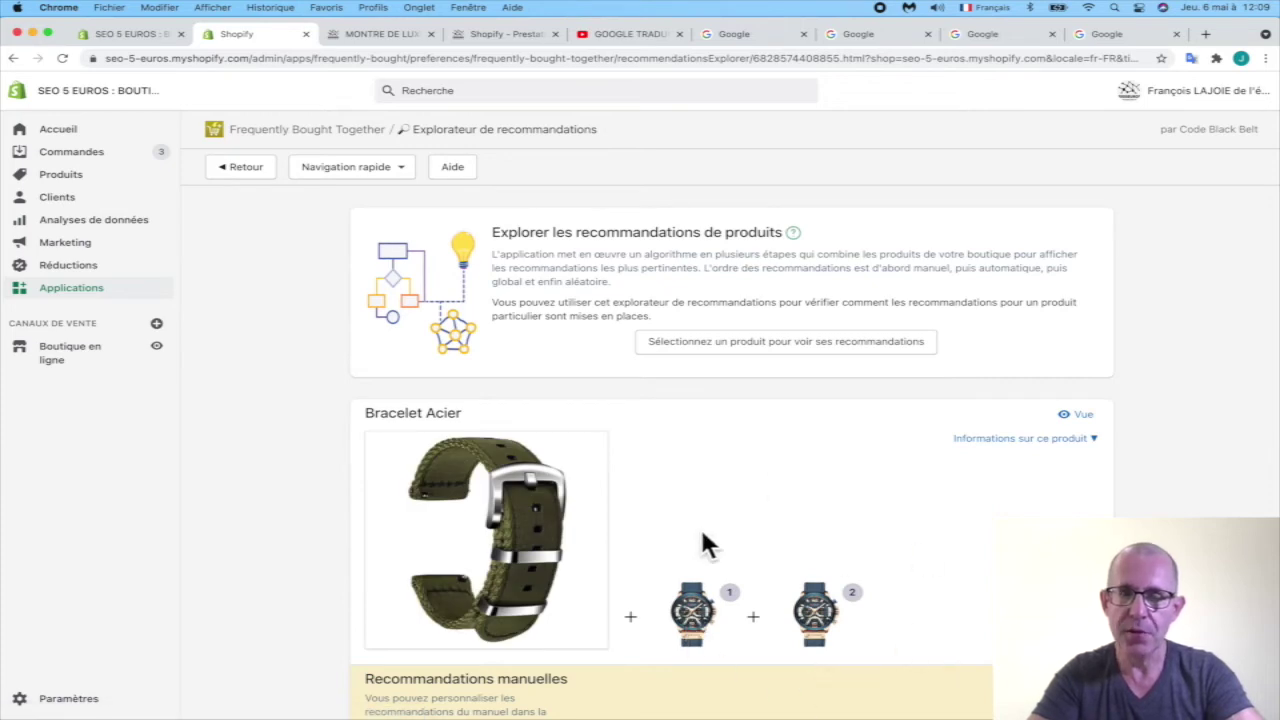
Step: On the storefront, open the Bracelet Acier product from the catalogue and examine its Fréquemment achetés ensemble bundle
left_click(400, 38)
scroll(422, 177, "up", 10)
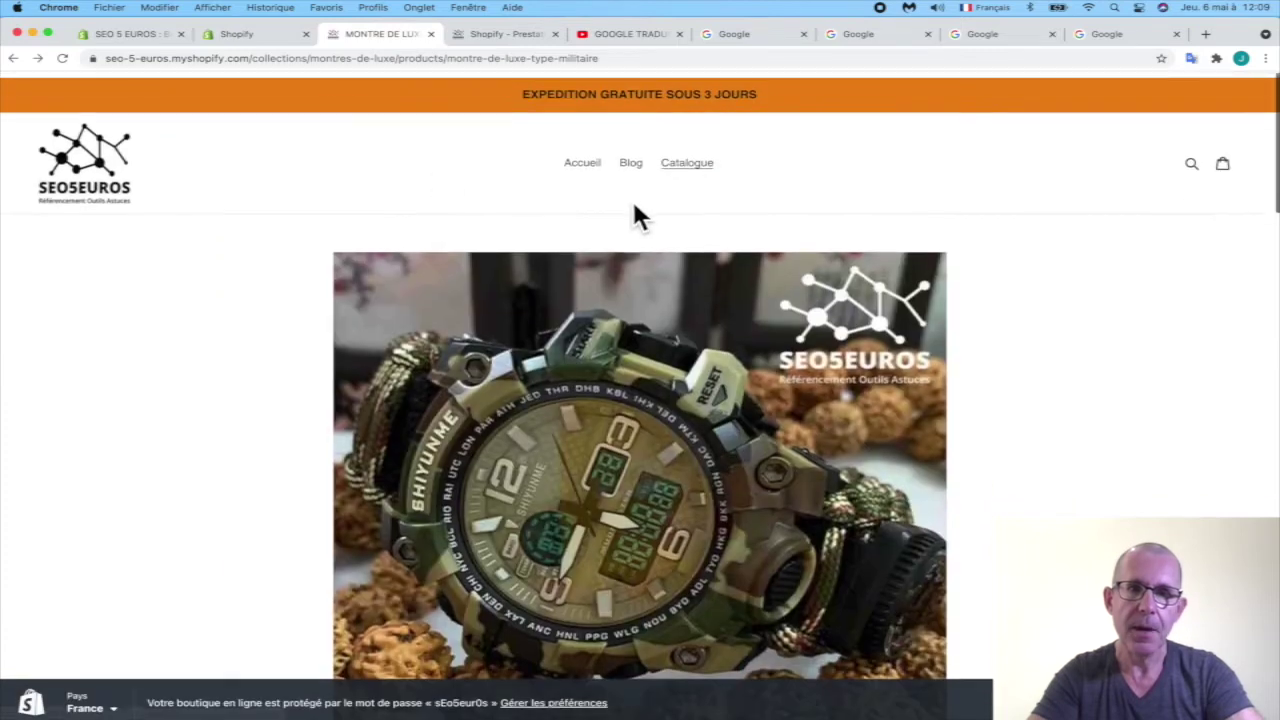
left_click(687, 172)
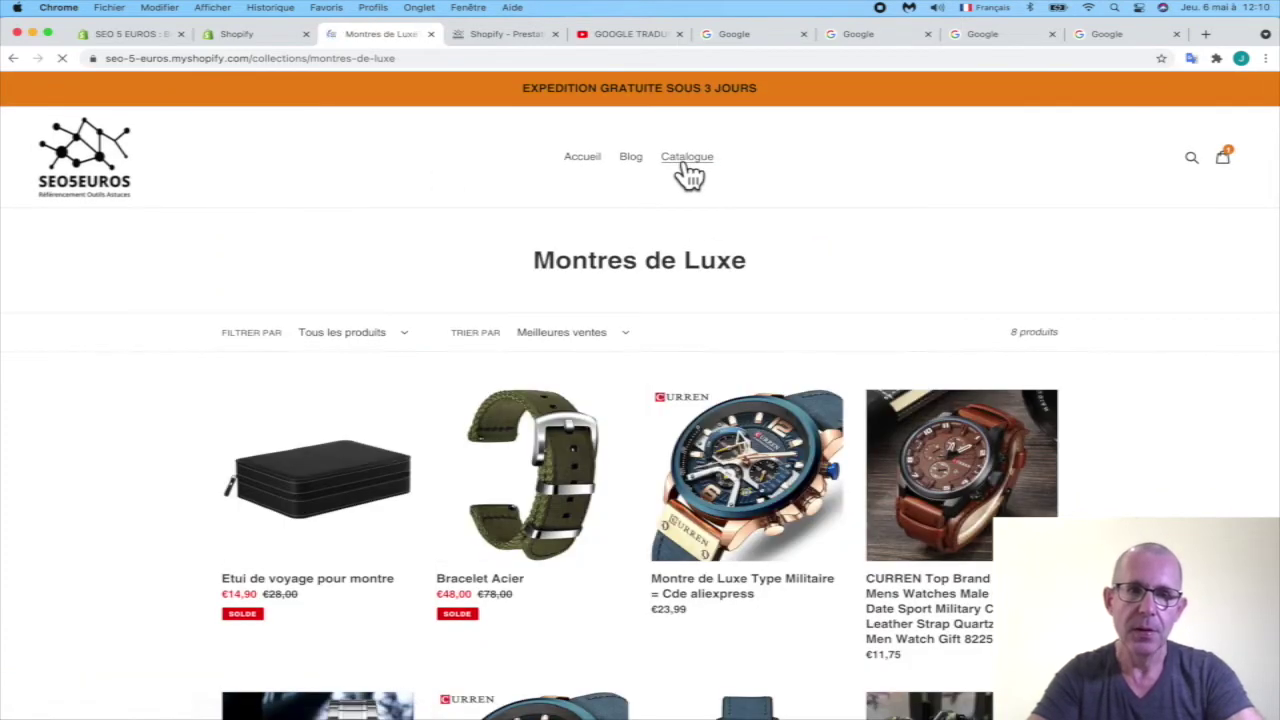
left_click(556, 443)
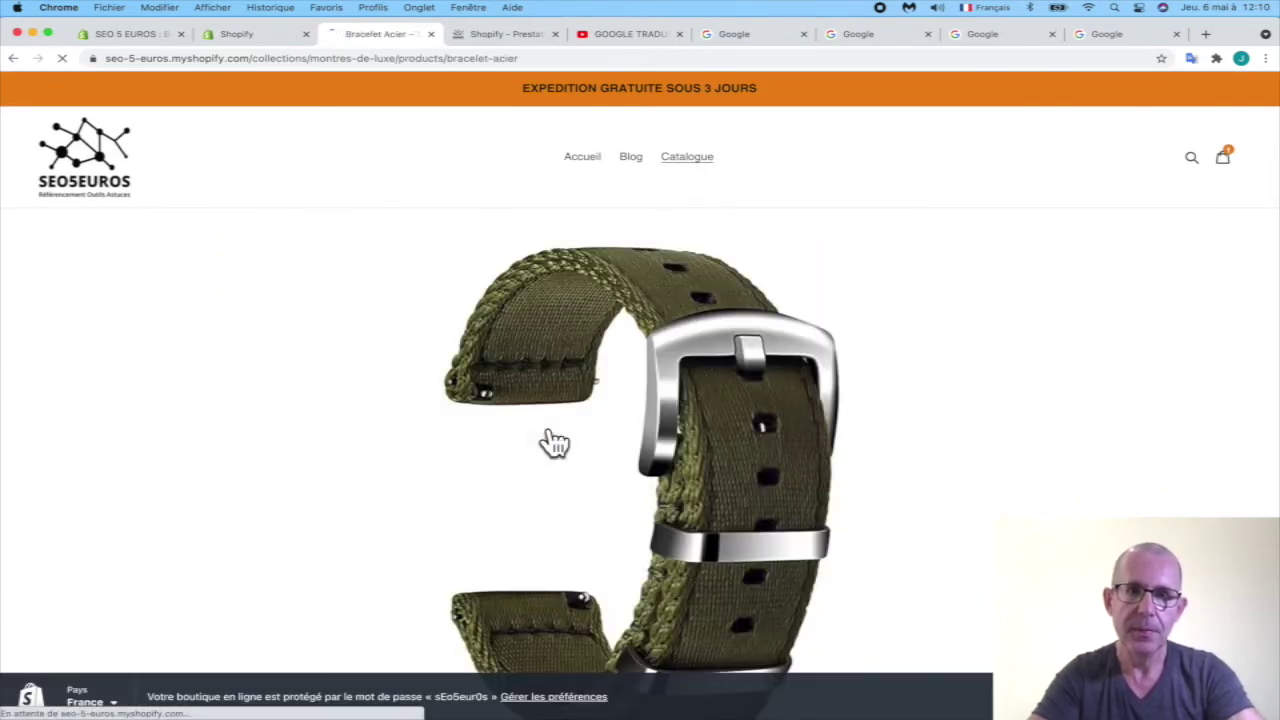
scroll(556, 443, "down", 1)
scroll(554, 442, "down", 8)
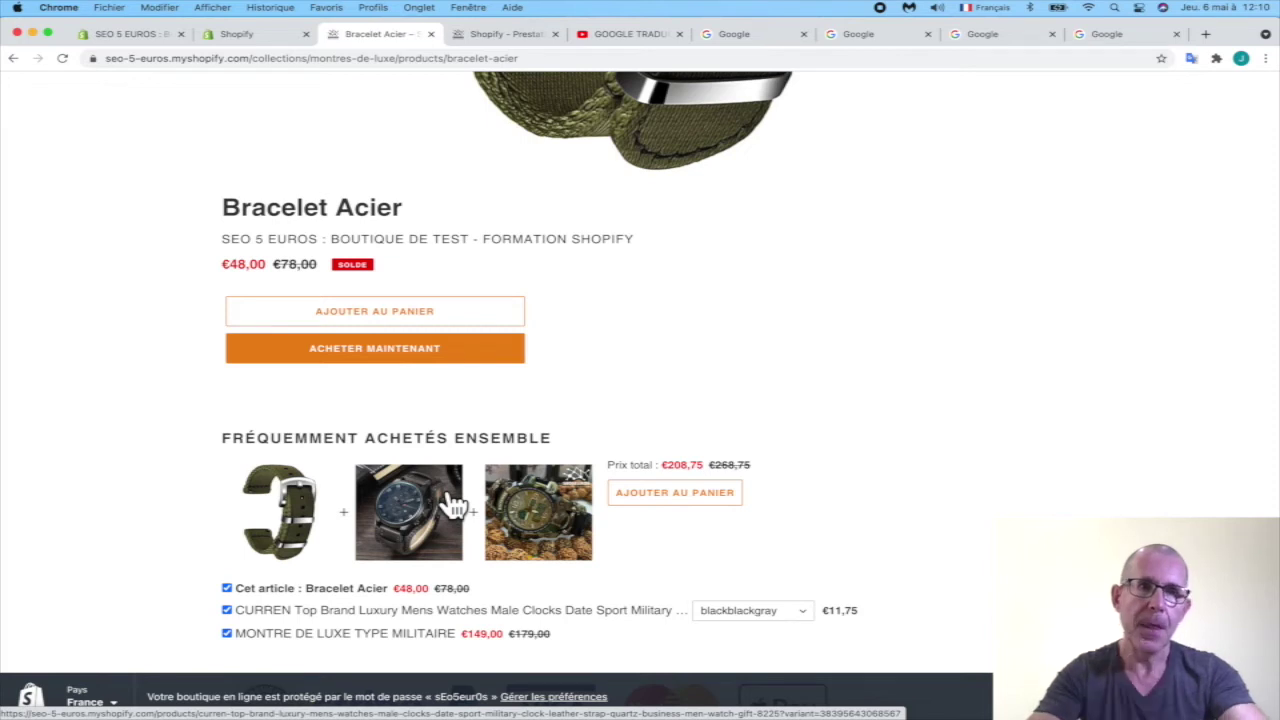
Step: Back in the app's admin, enable Afficher les recommandations automatiques under Réglage des recommandations and save the preferences
left_click(247, 35)
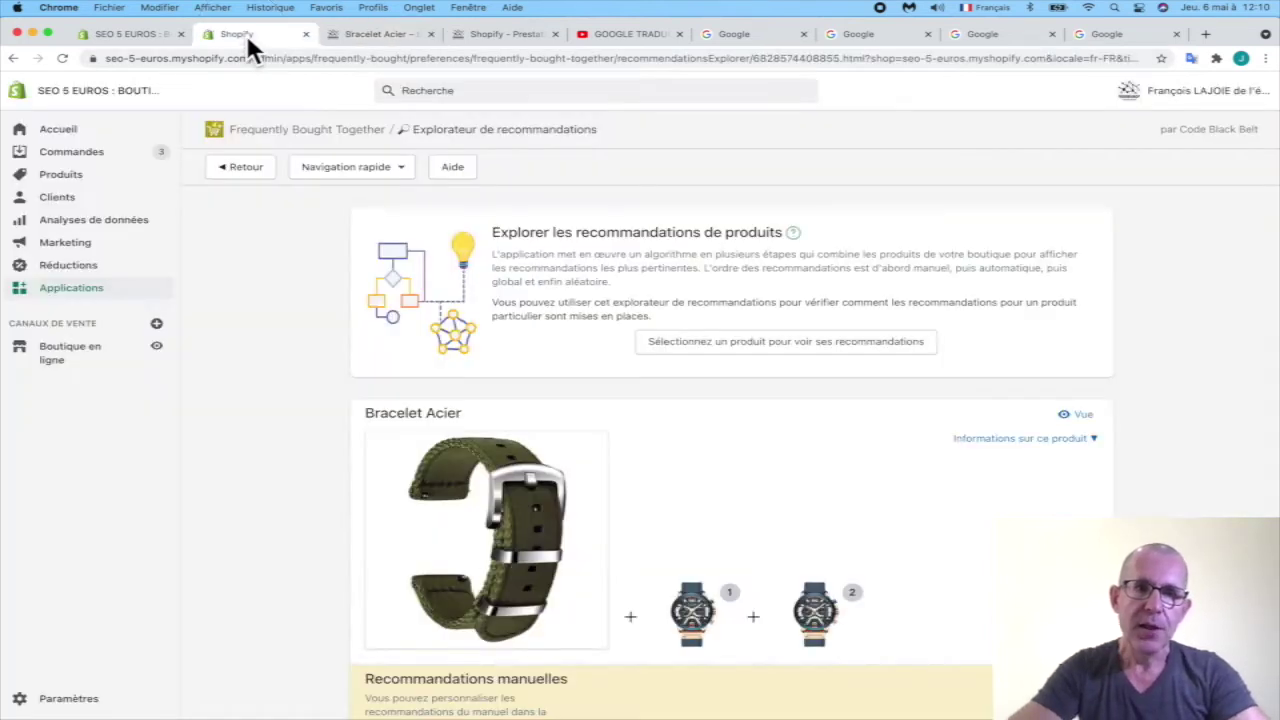
left_click(360, 168)
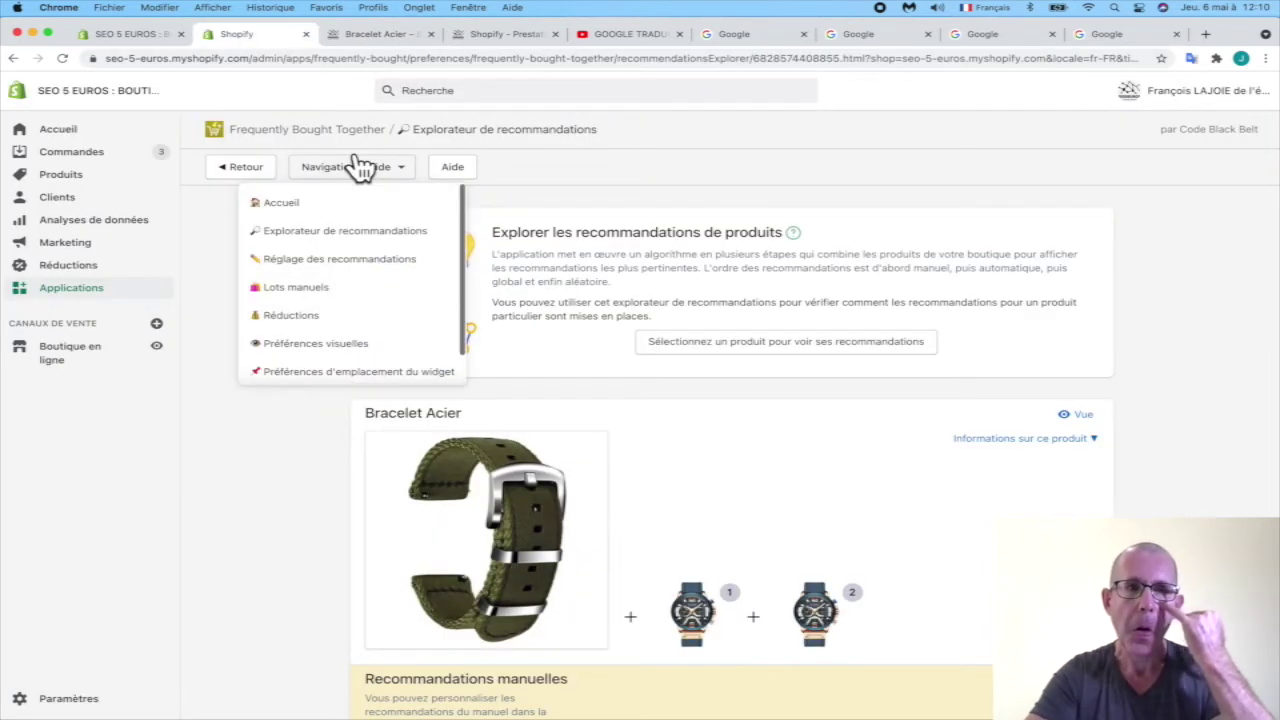
left_click(364, 266)
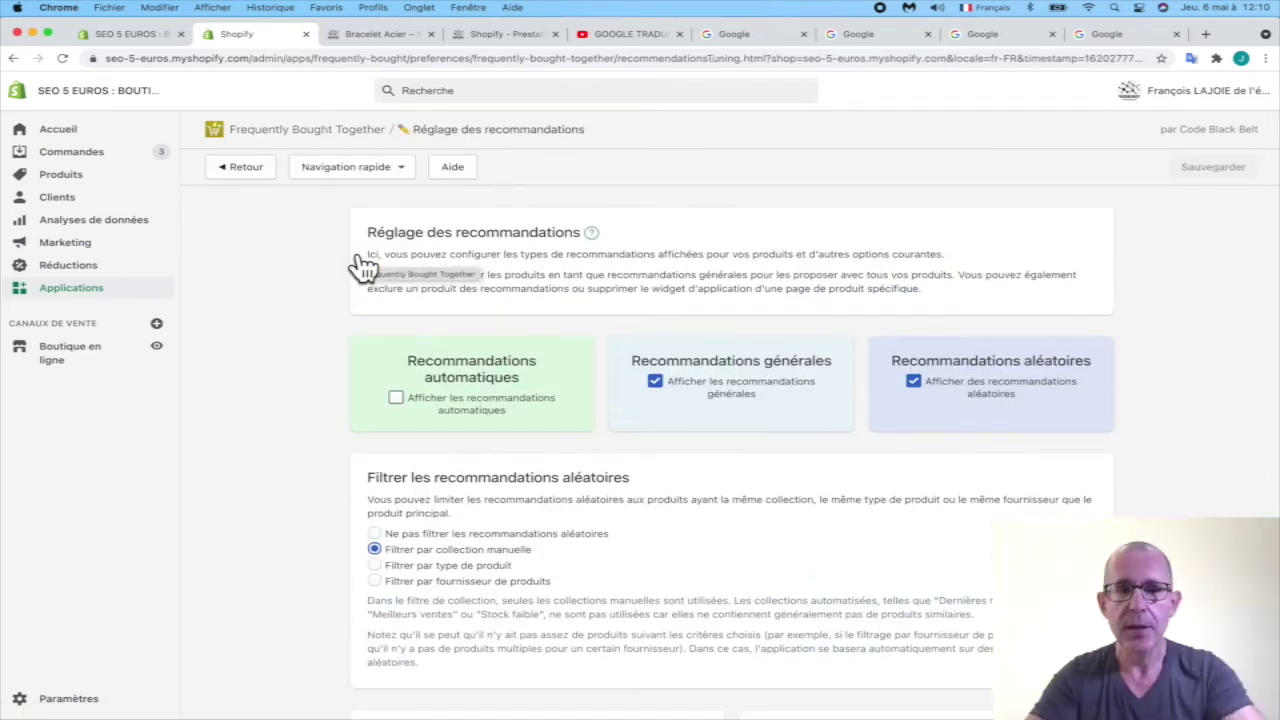
left_click(396, 400)
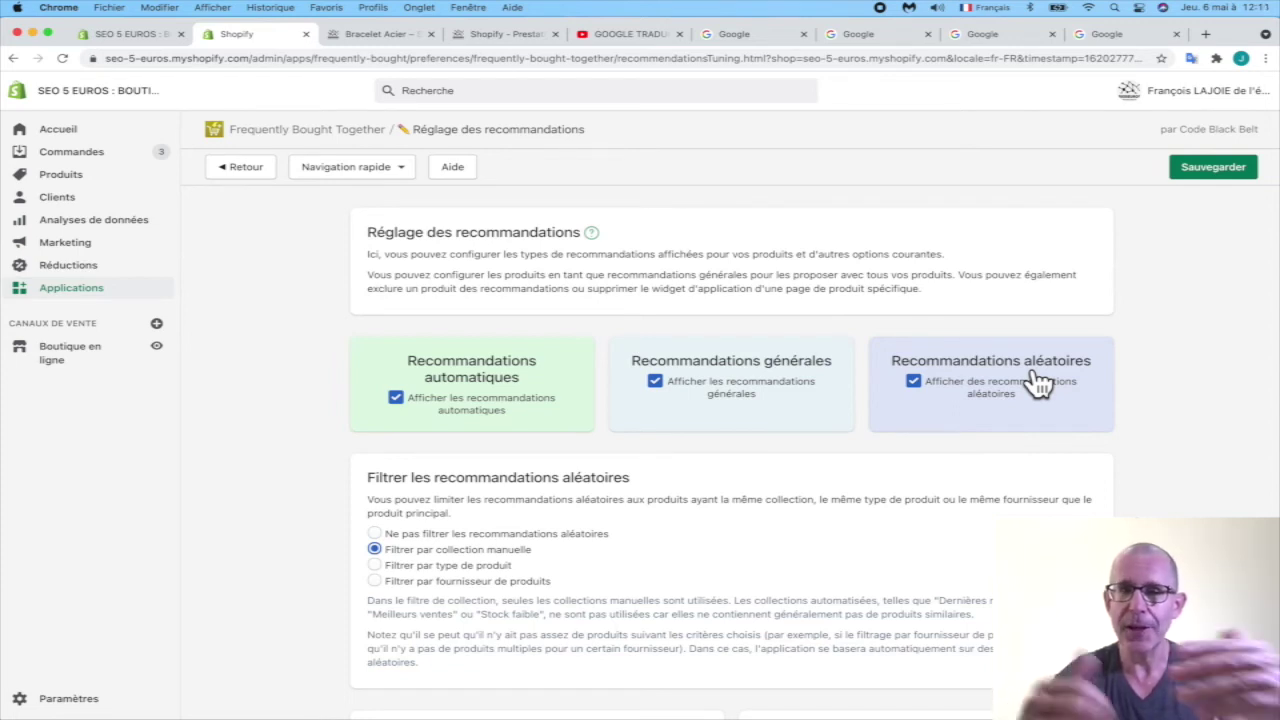
left_click(366, 171)
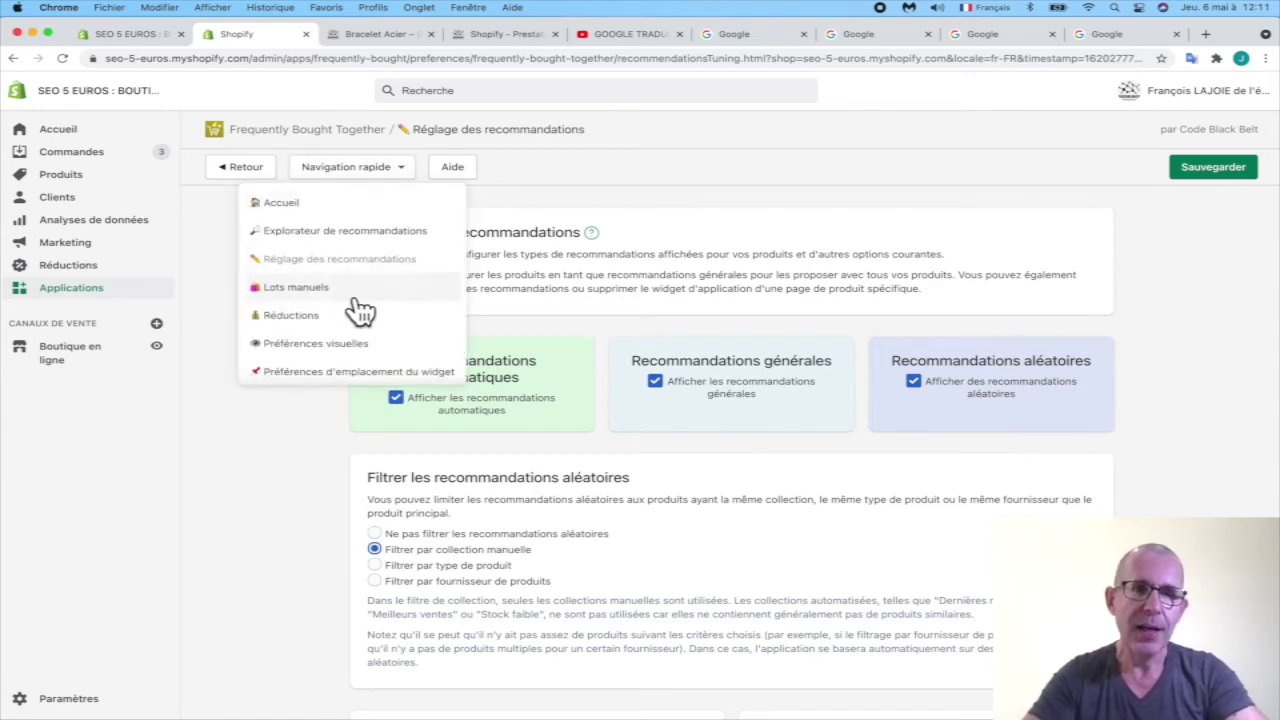
left_click(315, 204)
left_click(833, 446)
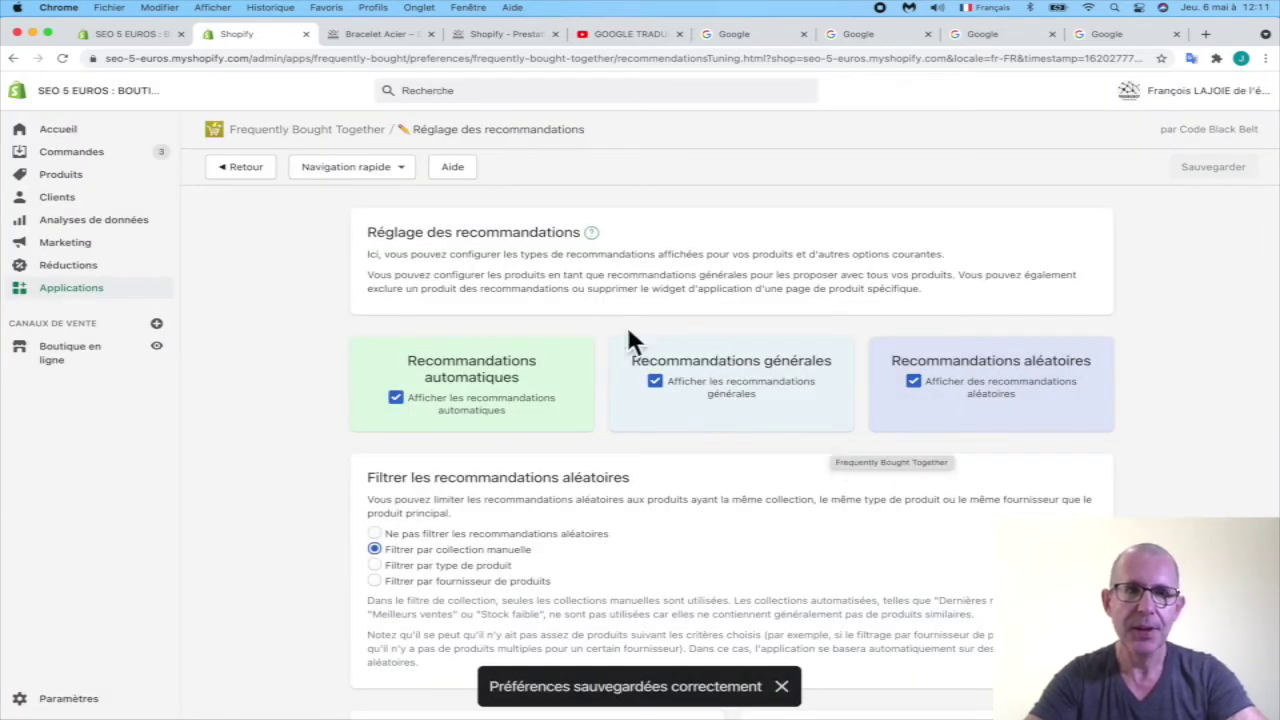
Step: Open the MONTRE DE LUXE TYPE MILITAIRE bundle under Lots manuels and review its configured products and discount settings
left_click(368, 174)
left_click(350, 290)
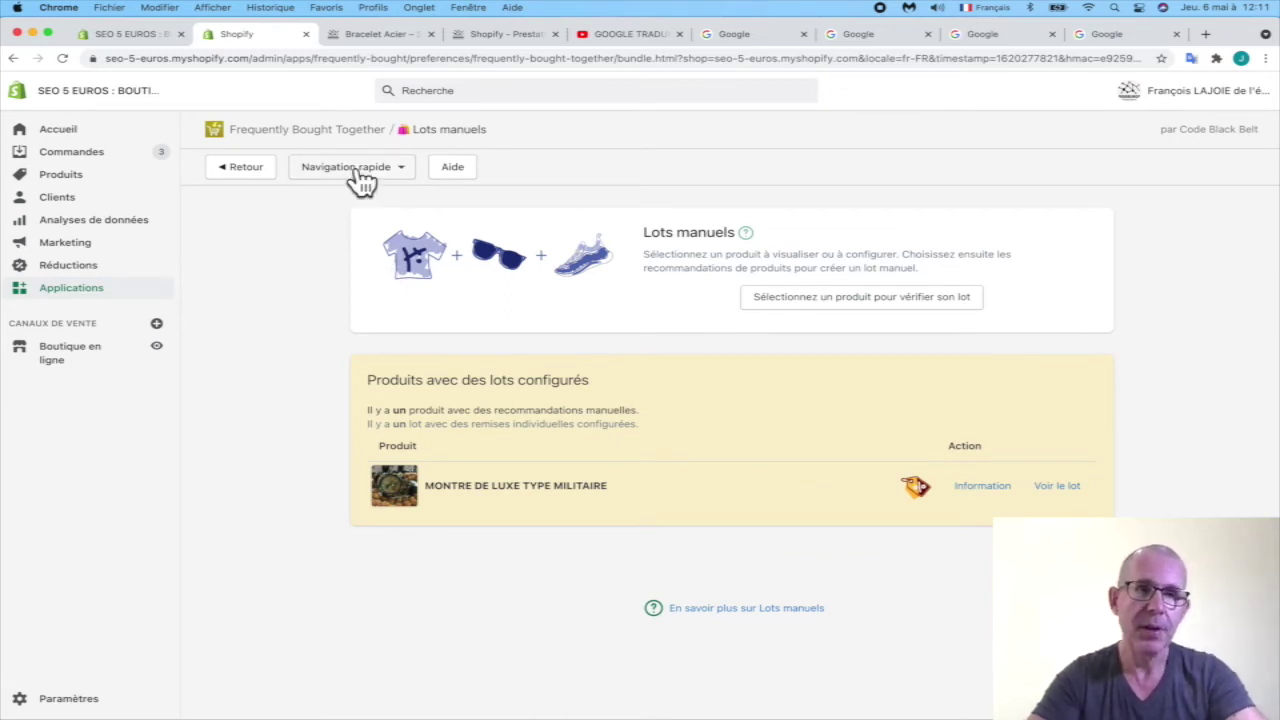
left_click(1057, 487)
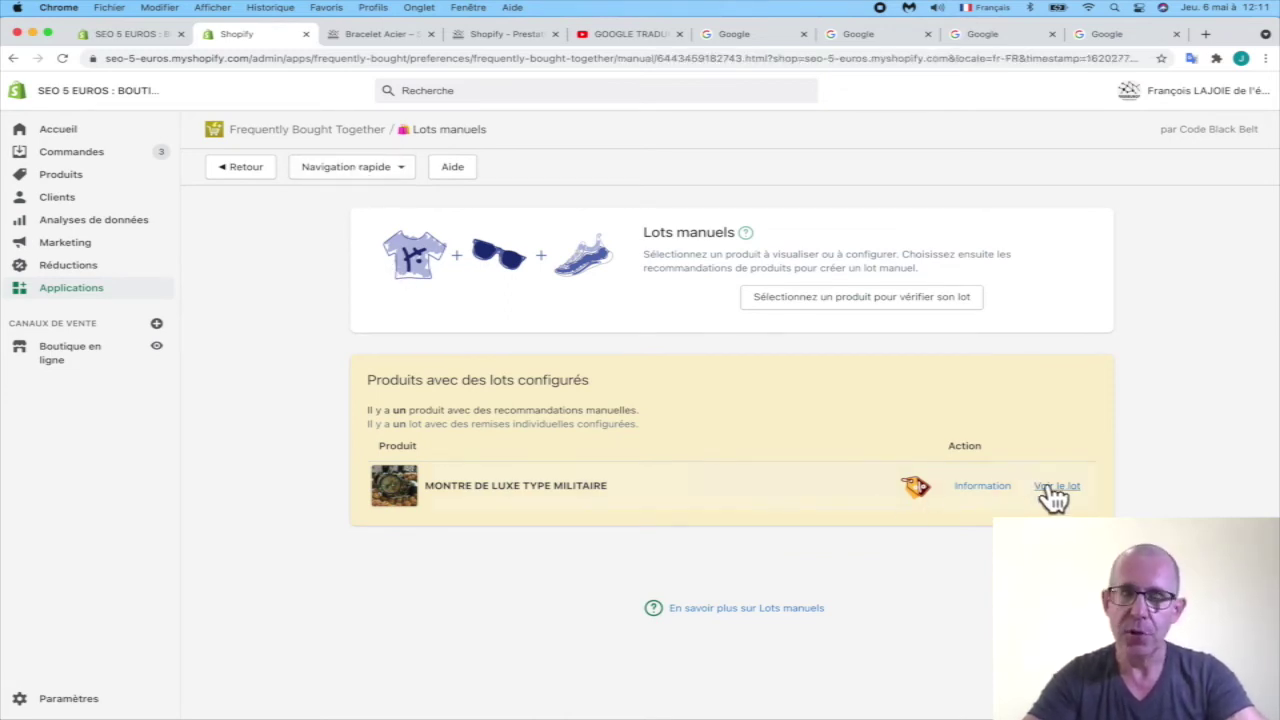
scroll(733, 555, "down", 5)
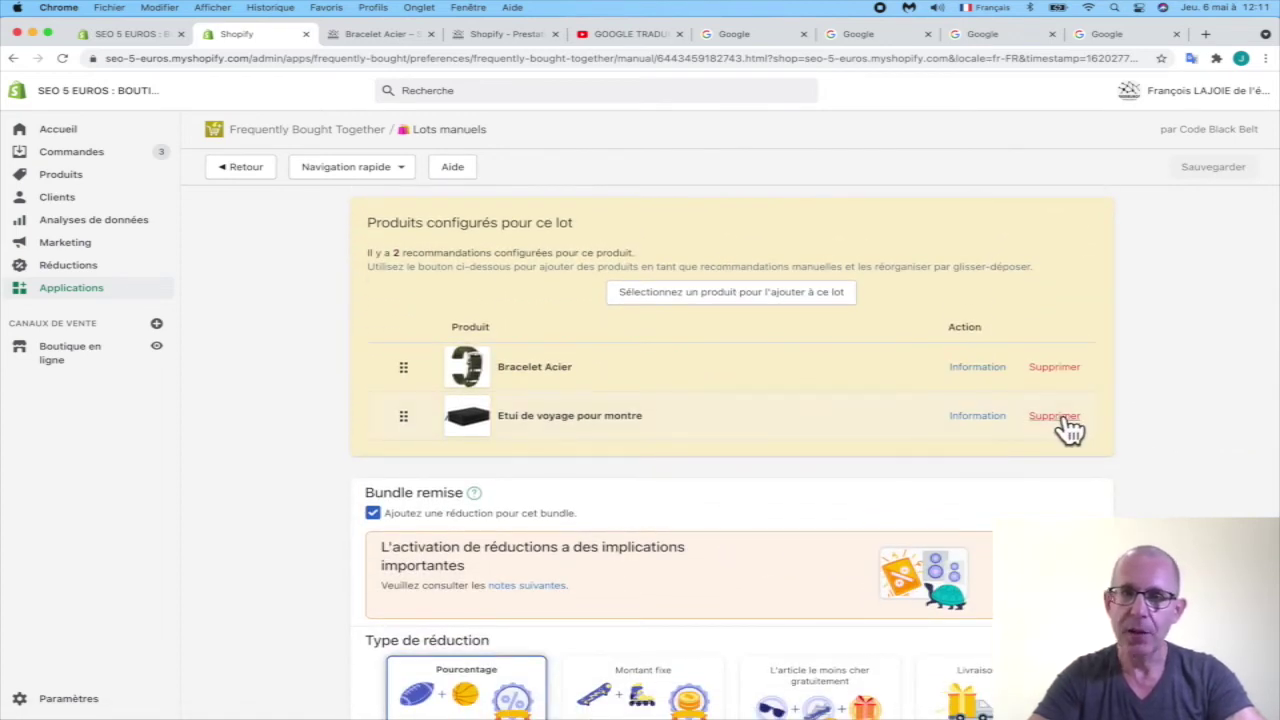
mouse_move(1000, 425)
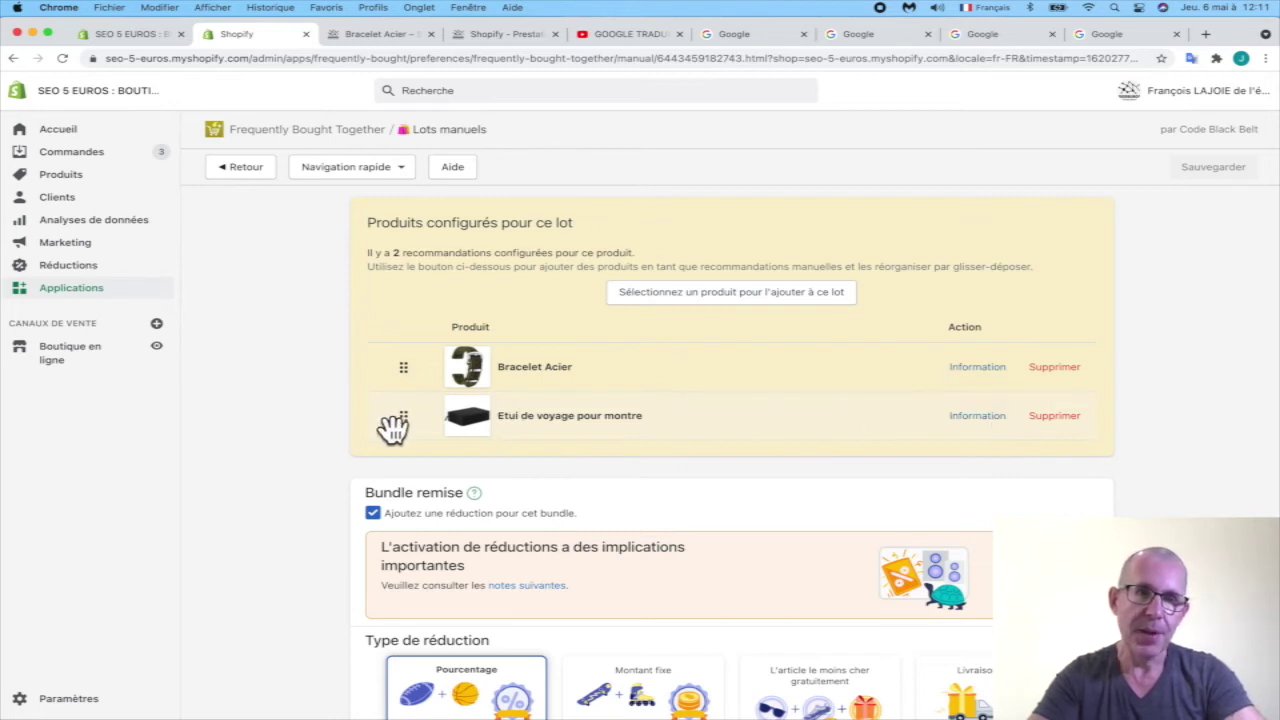
scroll(607, 488, "down", 5)
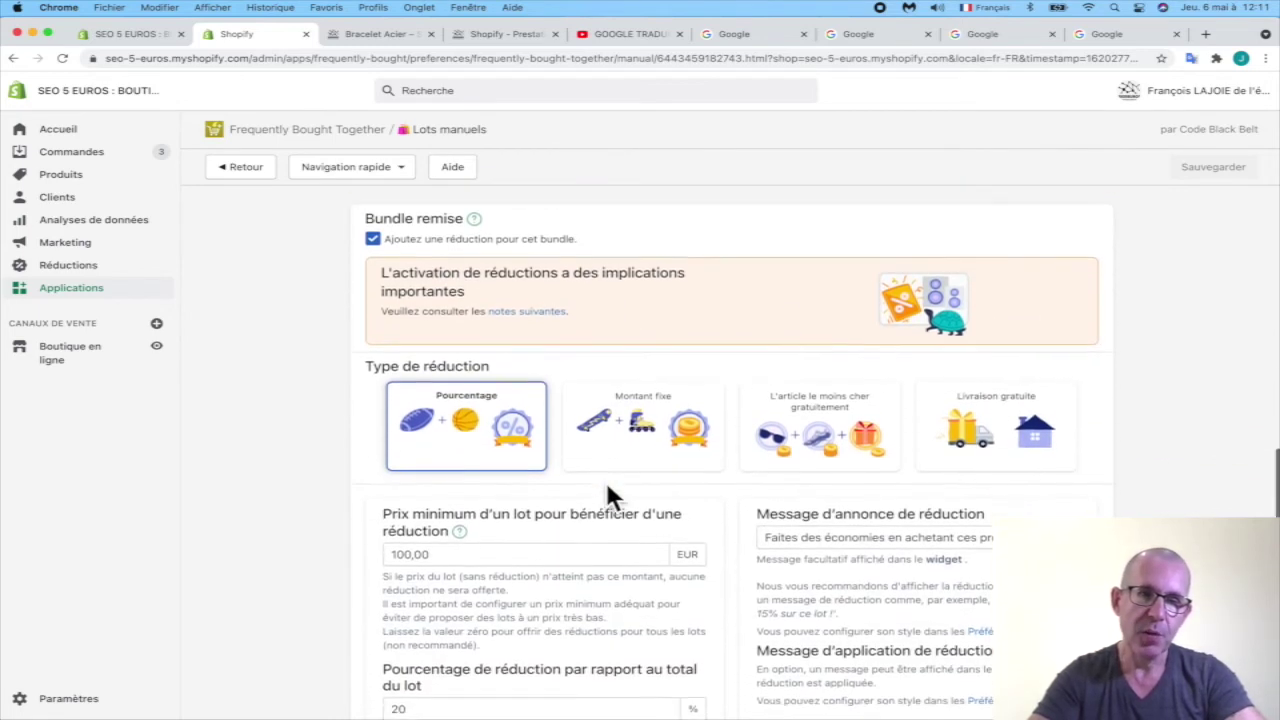
scroll(702, 545, "up", 10)
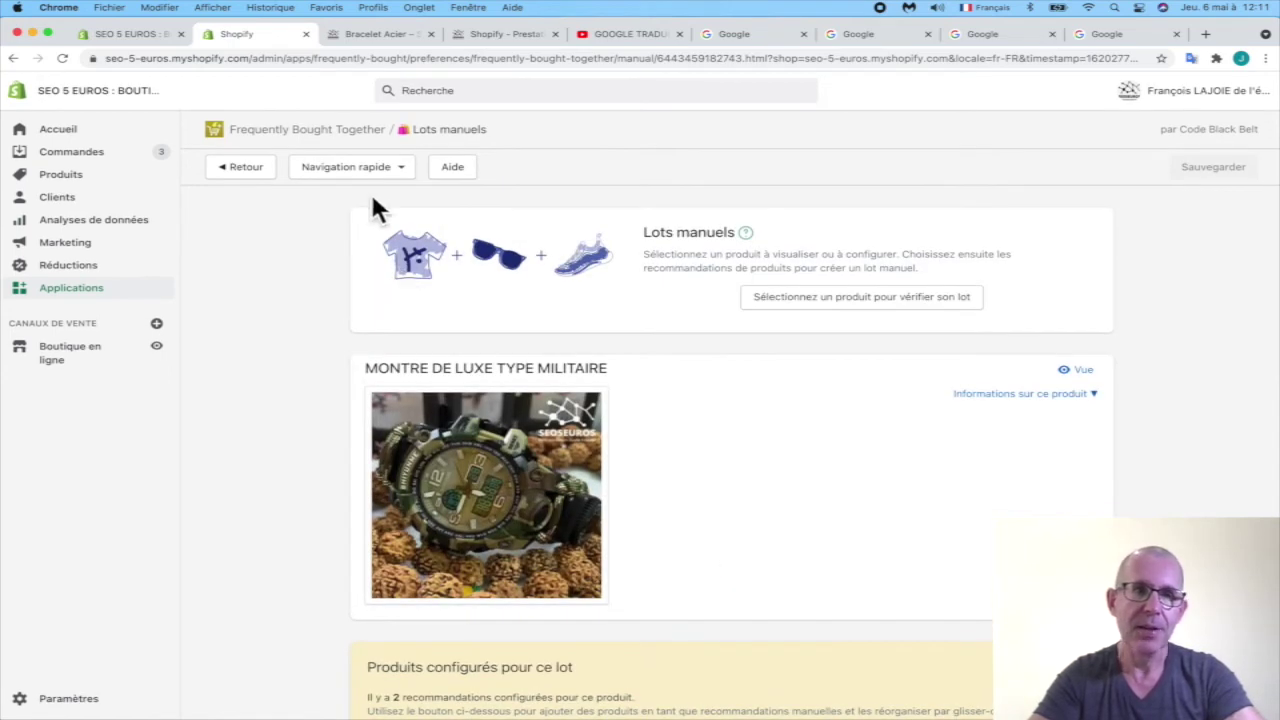
Step: Go to the Réductions preferences and enable a discount on all Frequently Bought Together bundles
left_click(350, 167)
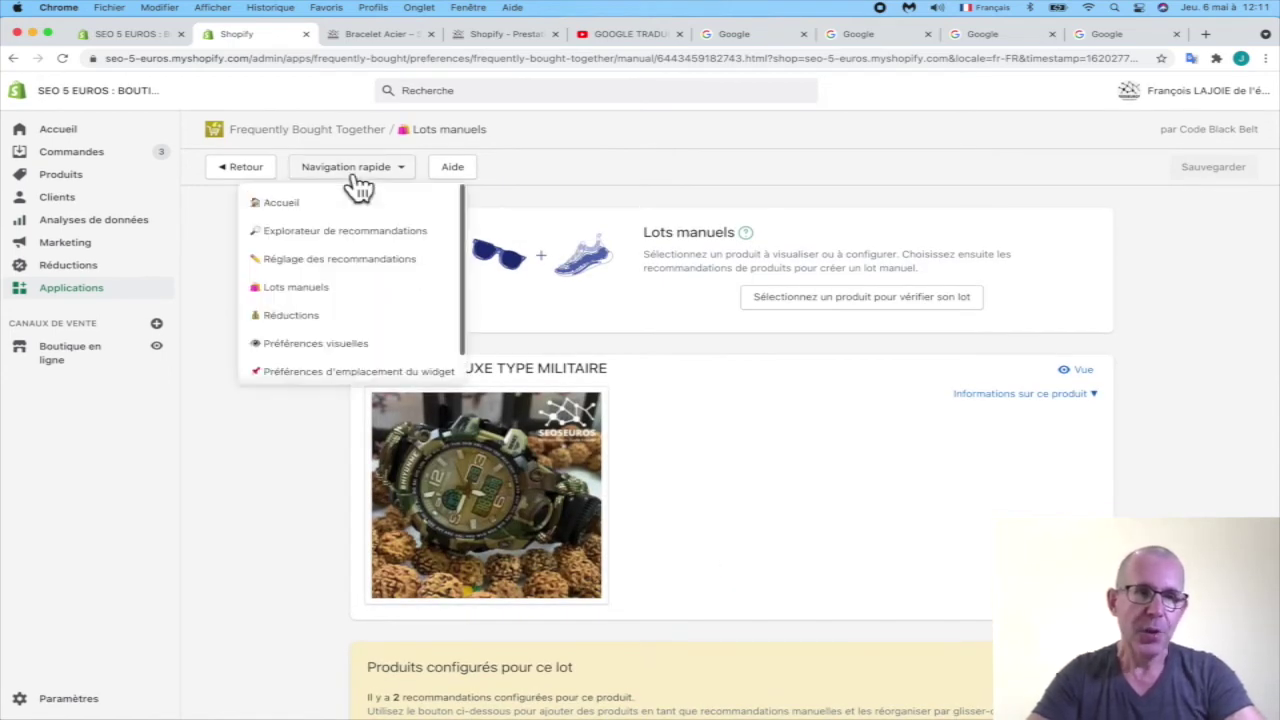
left_click(325, 318)
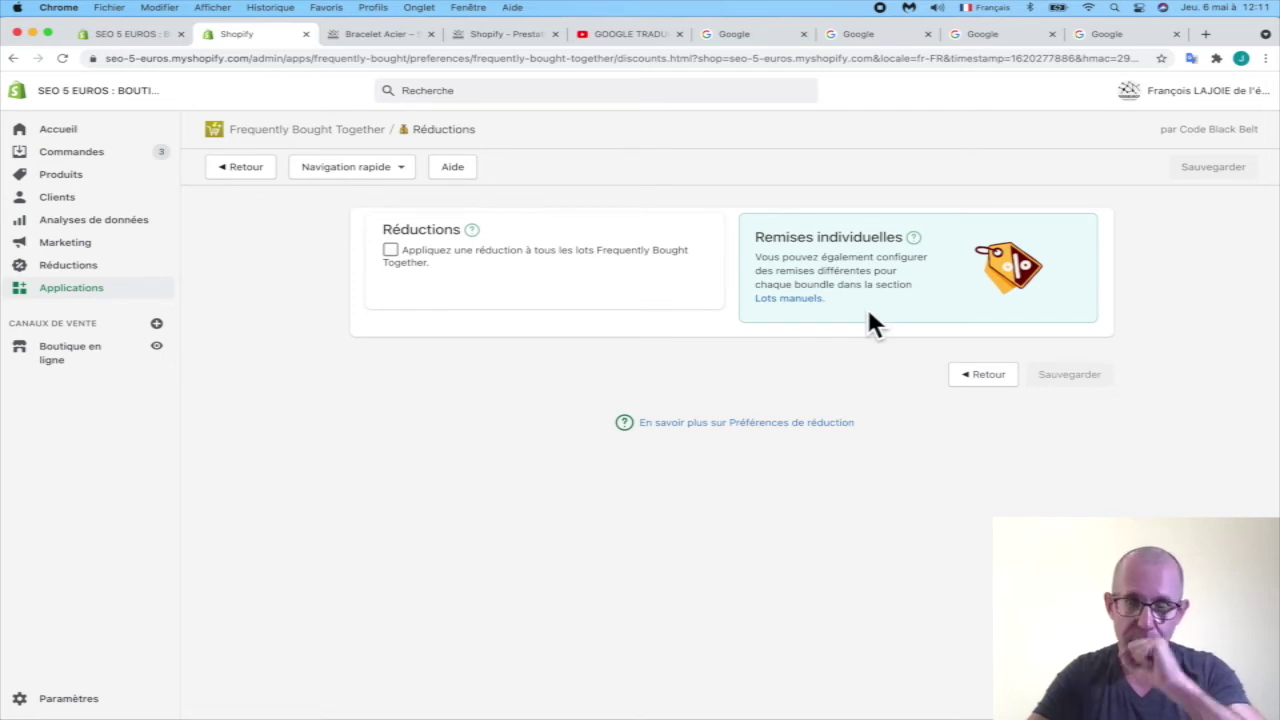
left_click(390, 250)
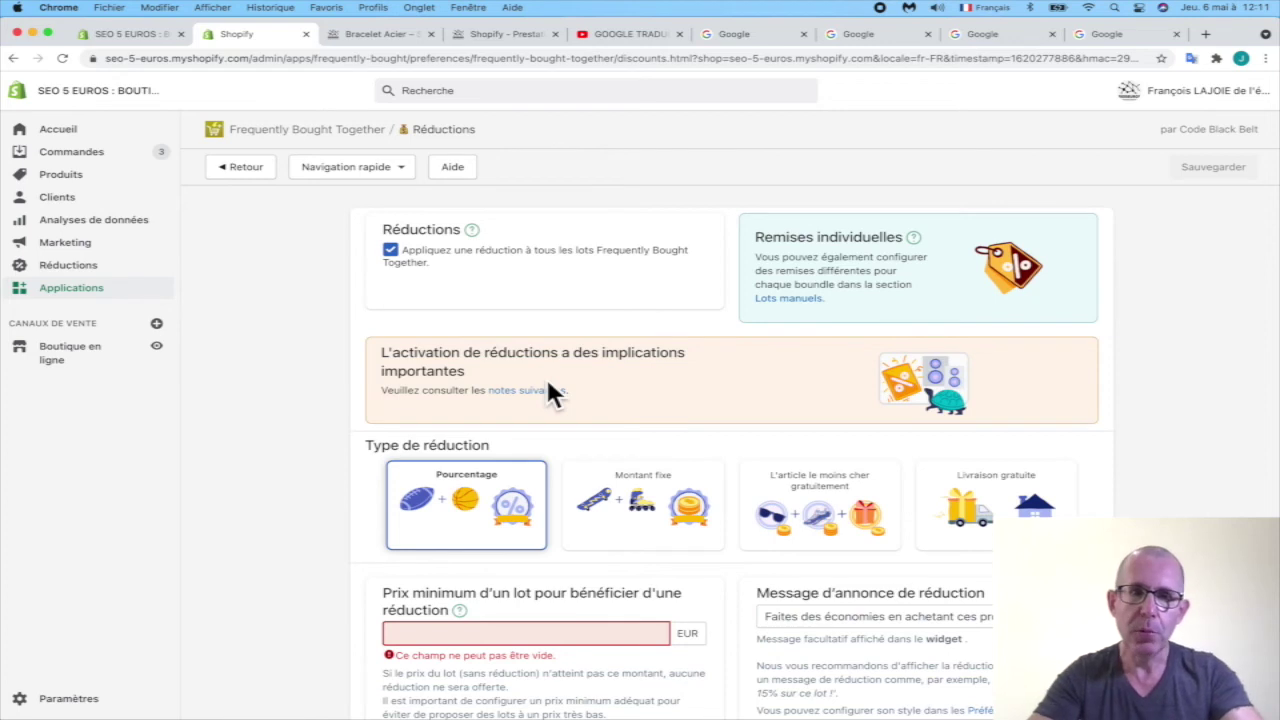
Step: Set the all-bundles discount to a minimum bundle price of 100 EUR and a reduction of 10 %, and save the preferences
scroll(514, 500, "down", 2)
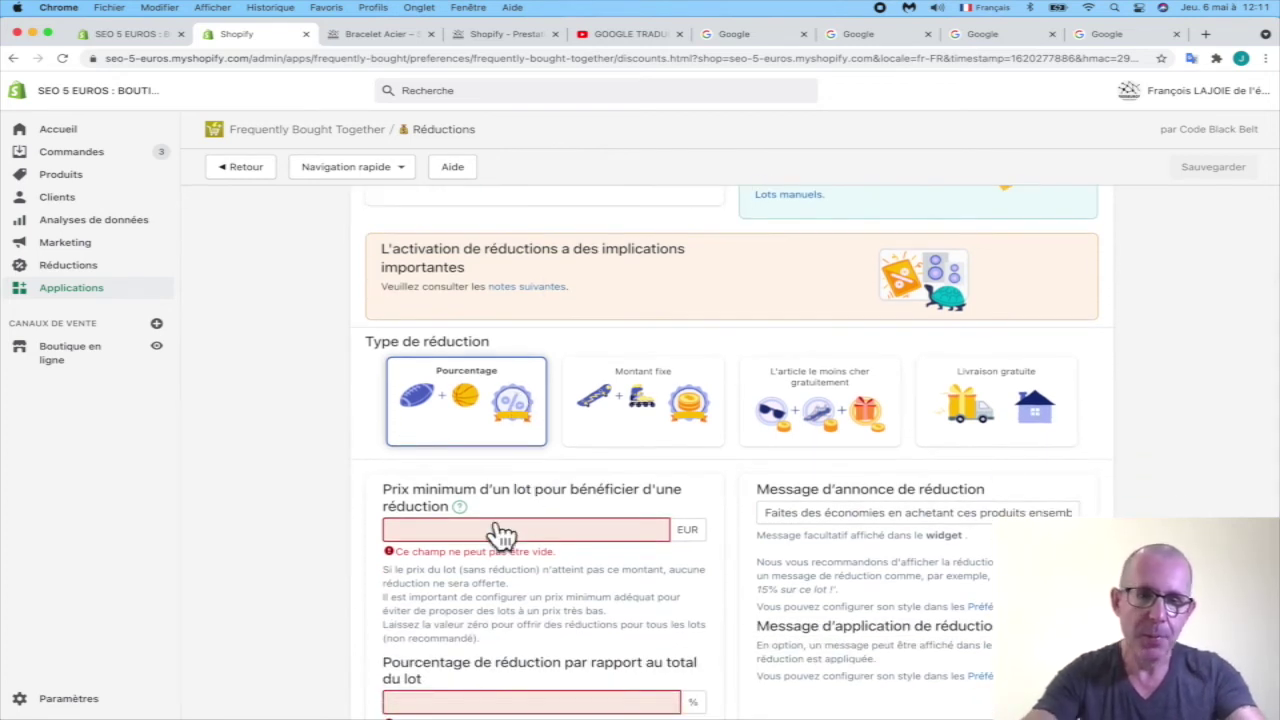
left_click(493, 530)
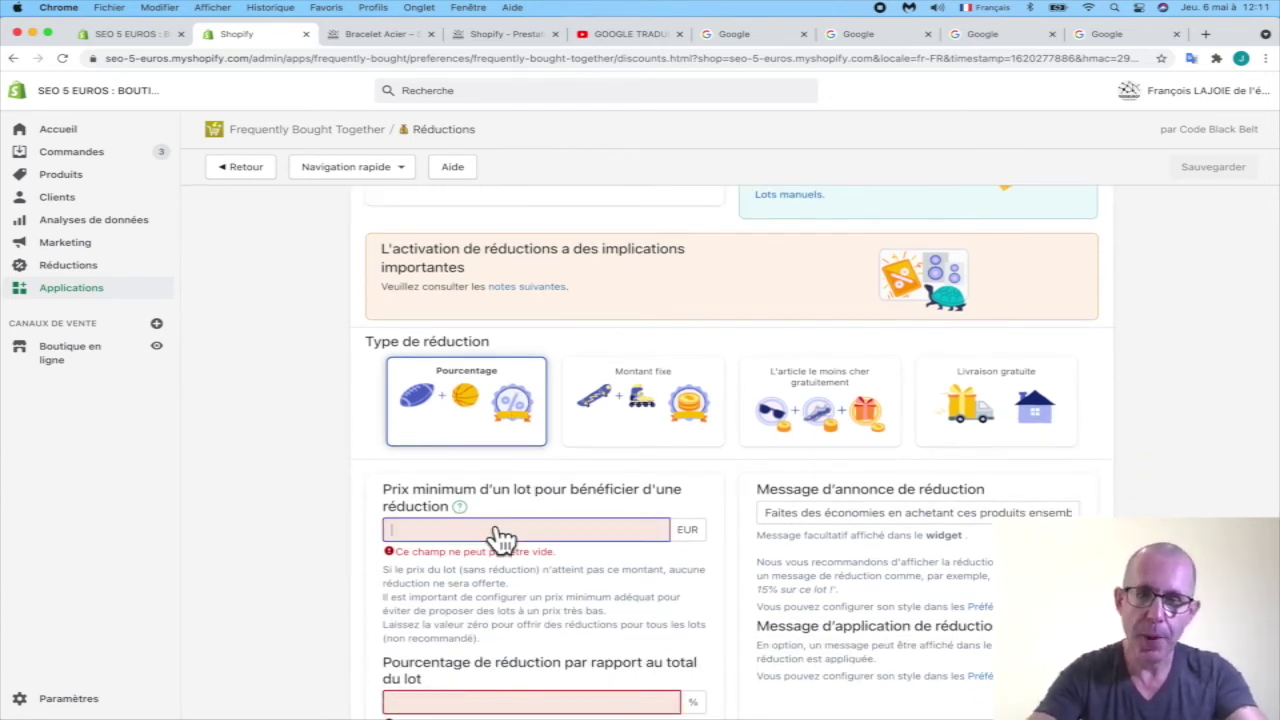
type("100")
scroll(311, 585, "down", 2)
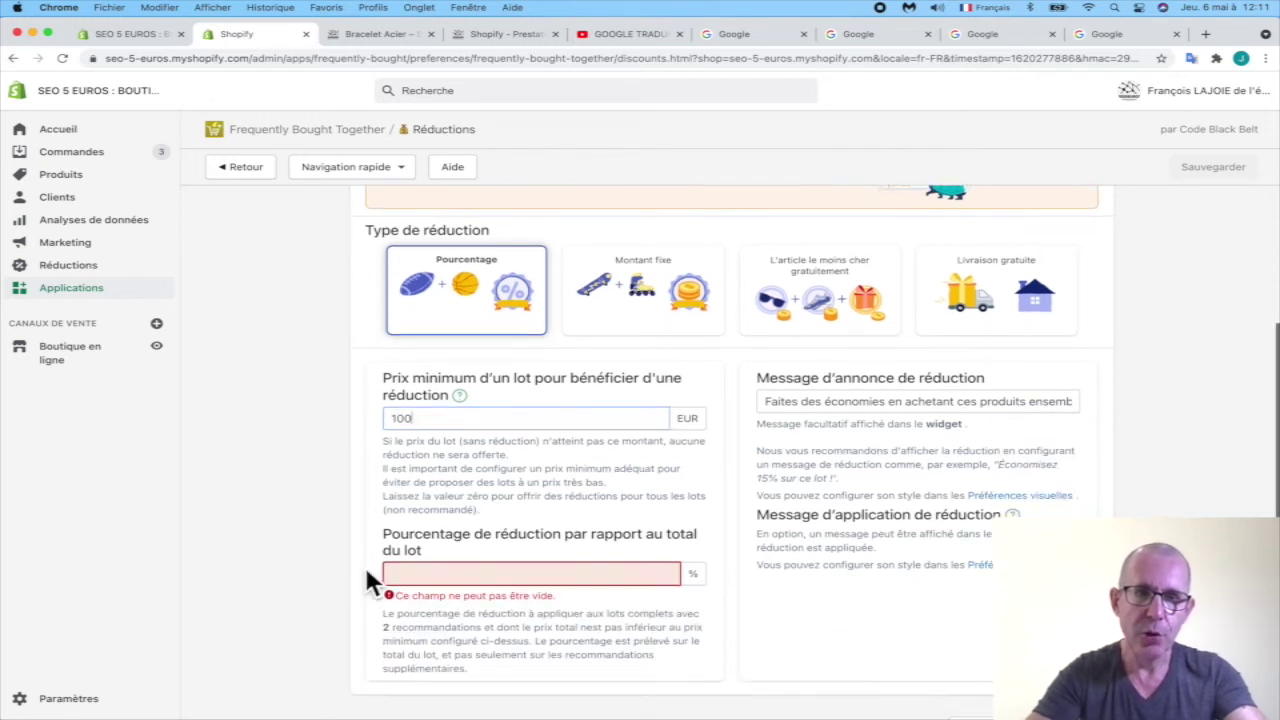
left_click(428, 576)
type("10")
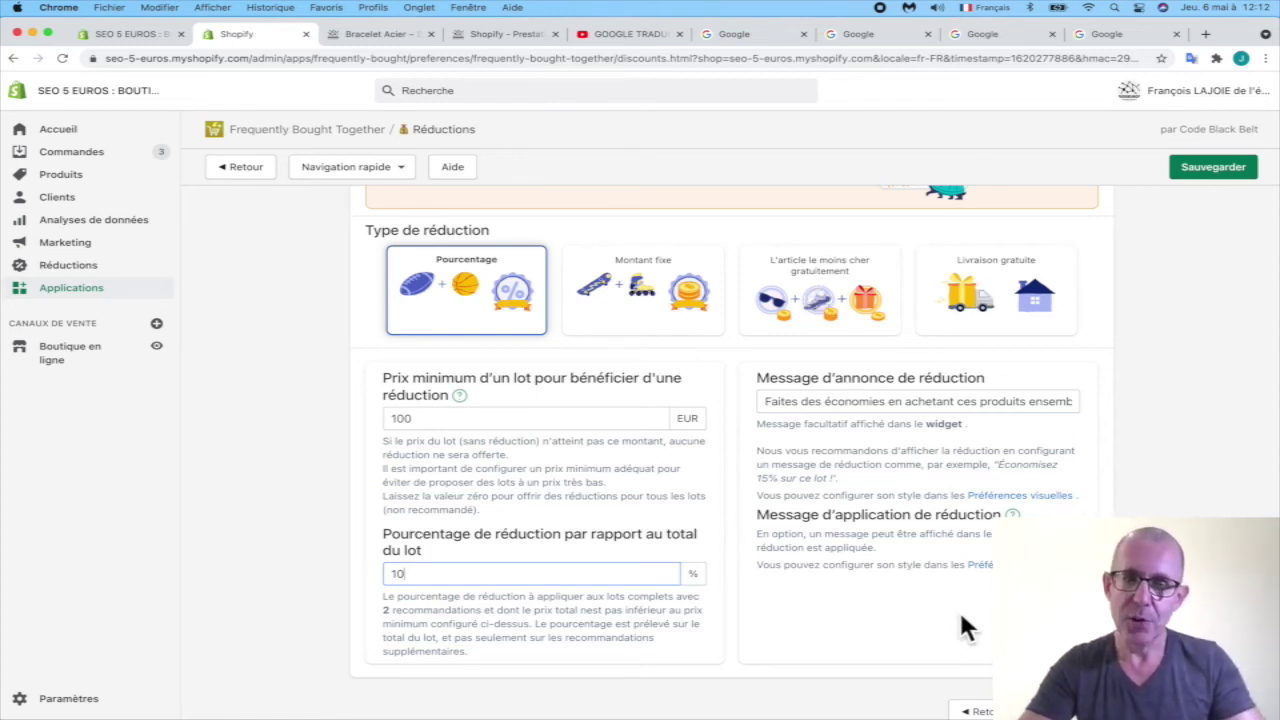
left_click(1213, 711)
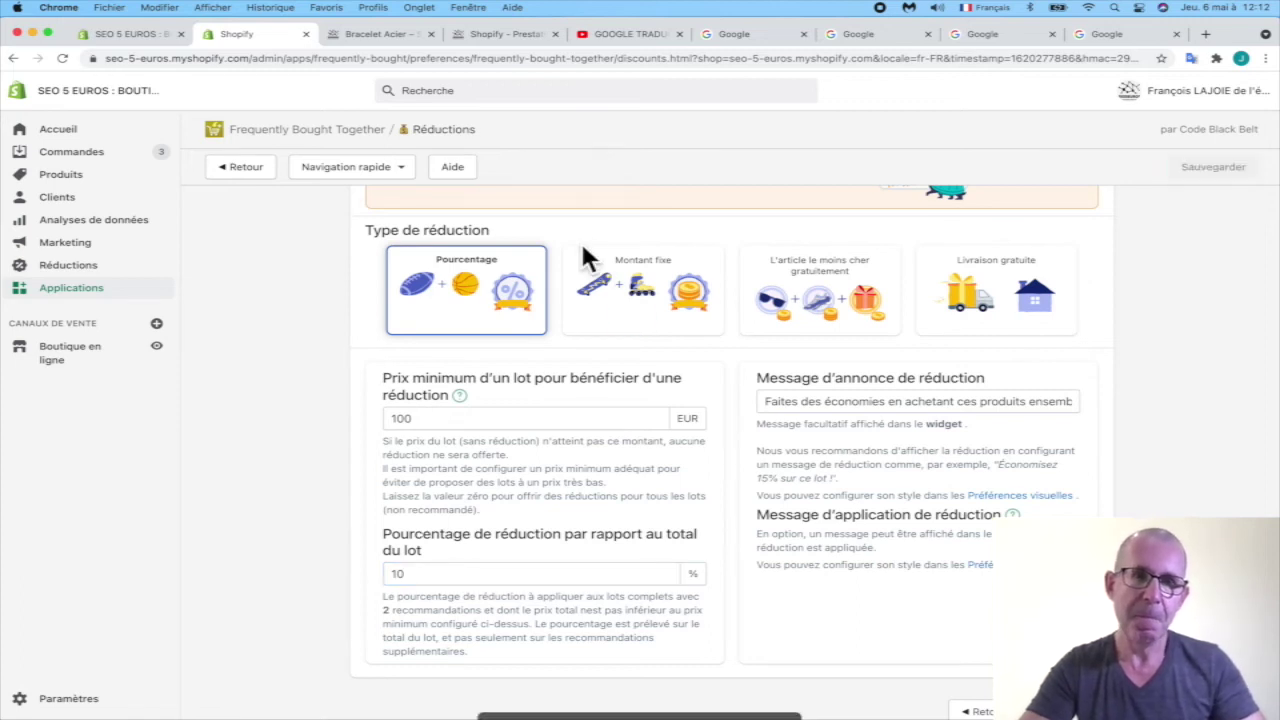
Step: Open the Préférences visuelles and compare the widget's configurable elements with the bundle widget on the Bracelet Acier storefront page
left_click(384, 172)
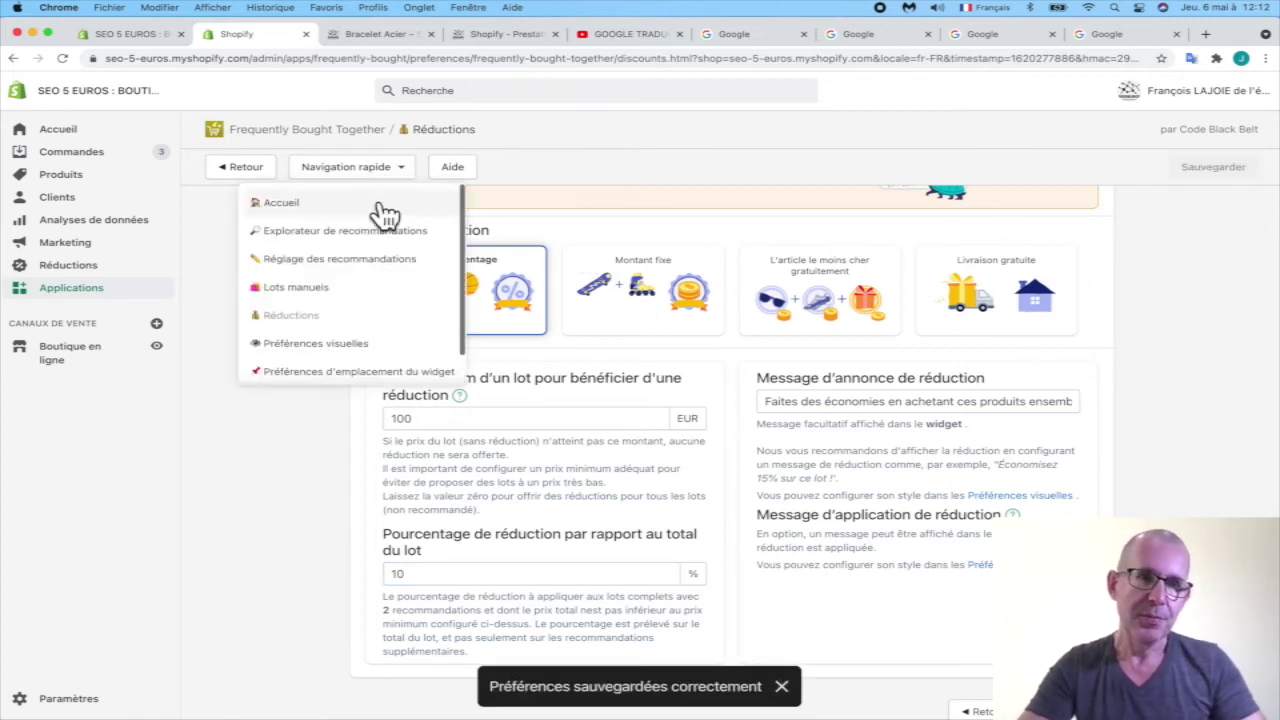
scroll(395, 320, "down", 1)
left_click(380, 312)
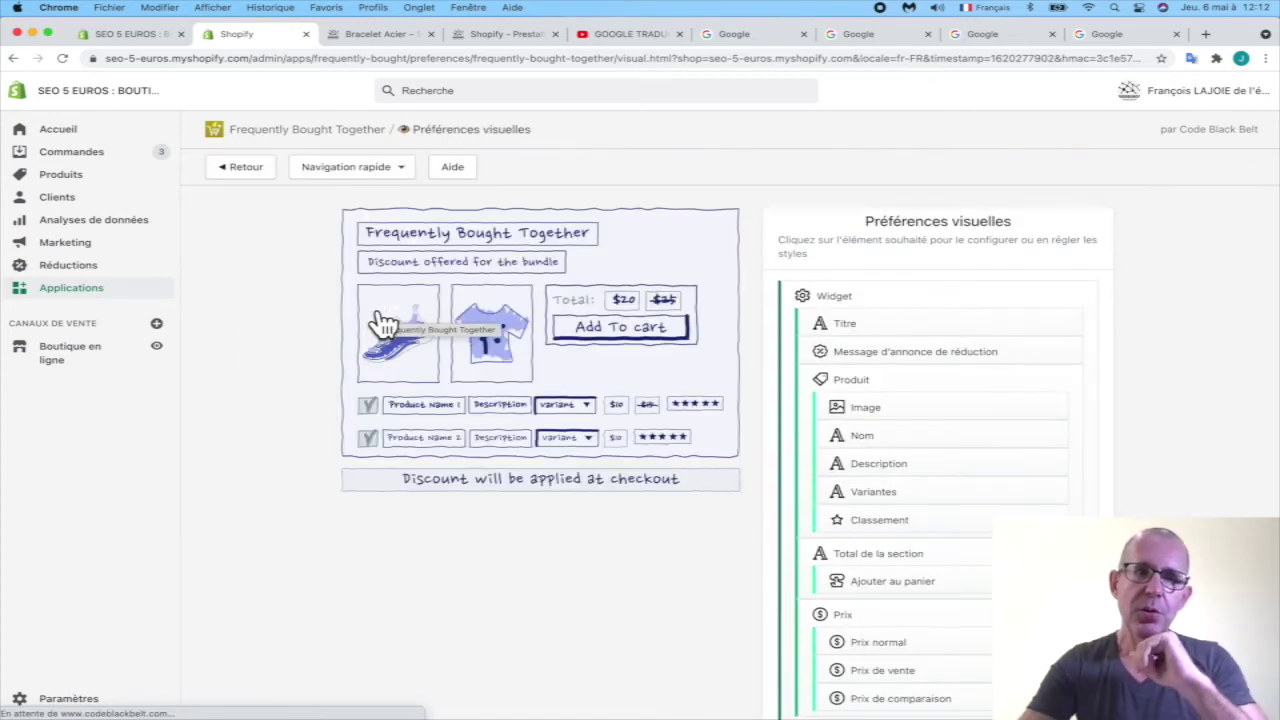
left_click(389, 33)
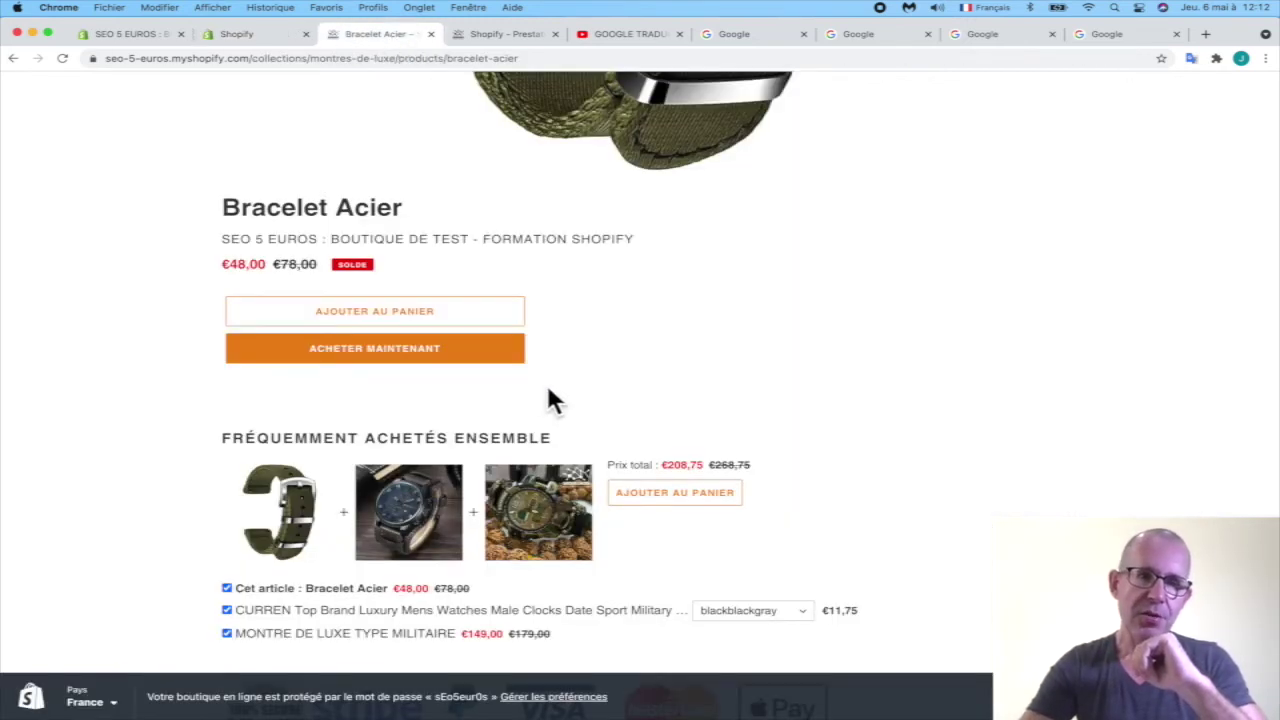
scroll(549, 400, "down", 3)
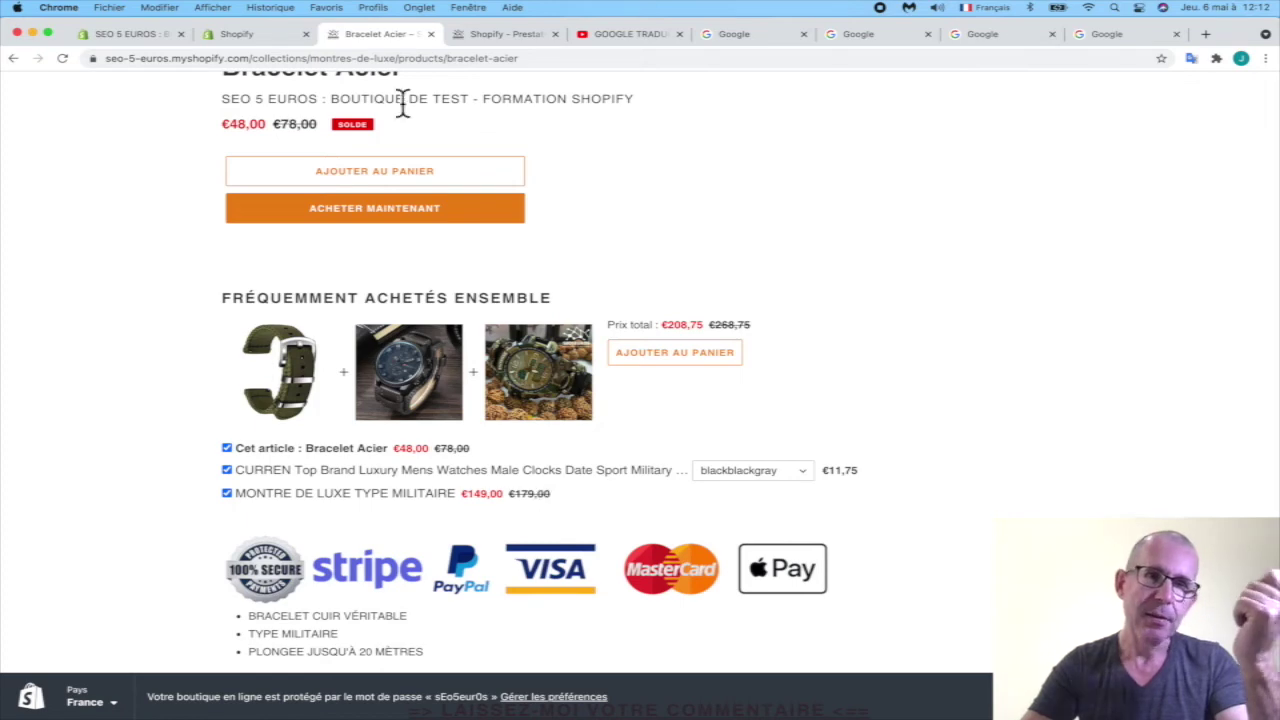
left_click(254, 40)
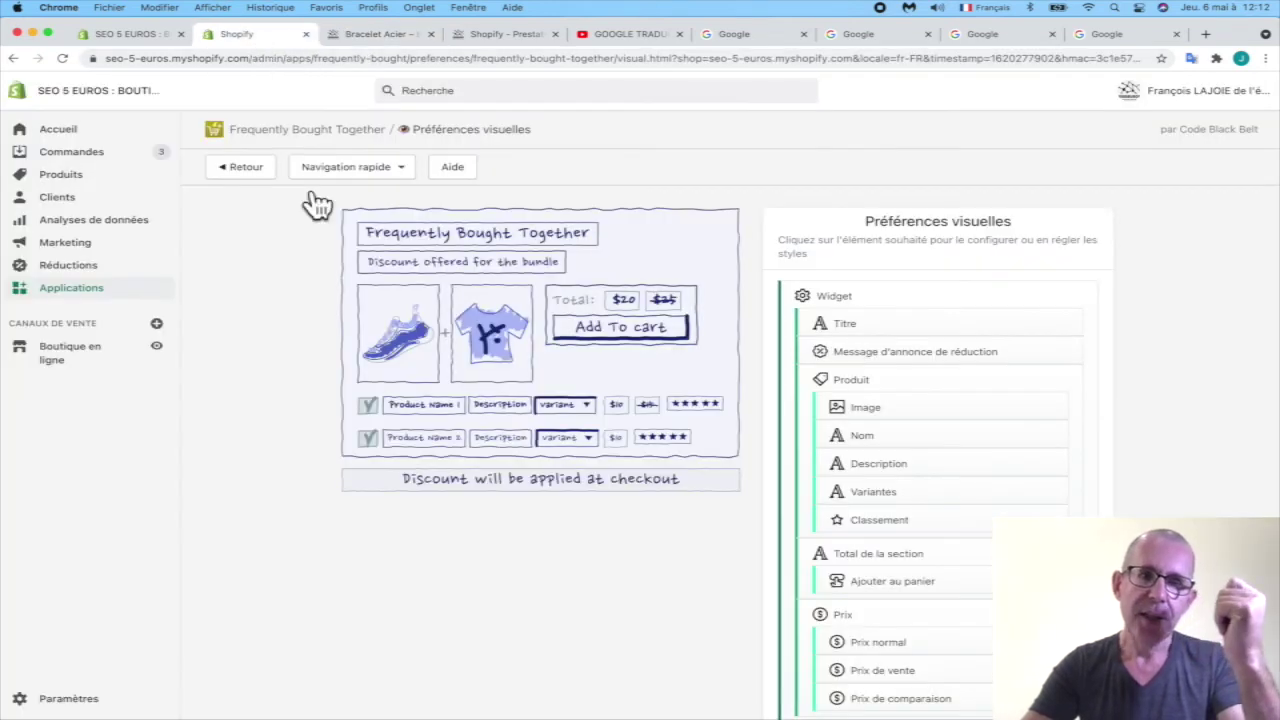
Step: In the widget's title preferences, set the title colour to red, increase the text size to about midway, and save
left_click(415, 240)
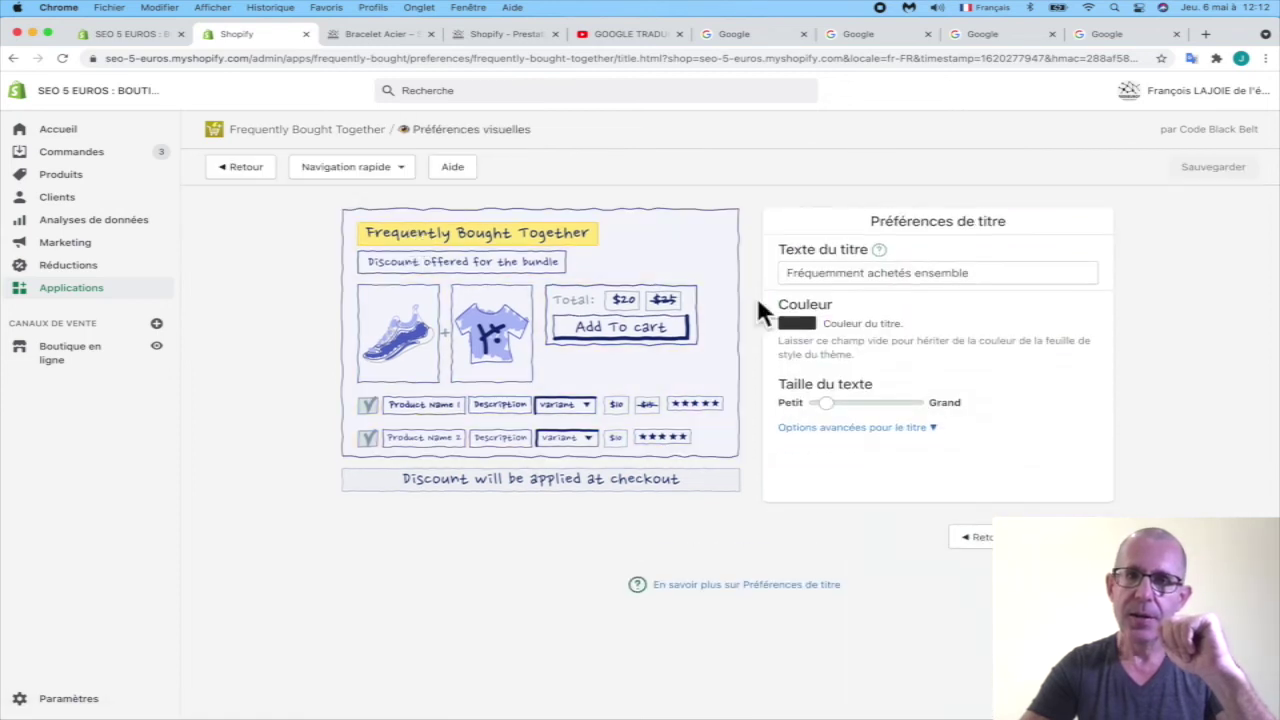
left_click(982, 273)
triple_click(981, 273)
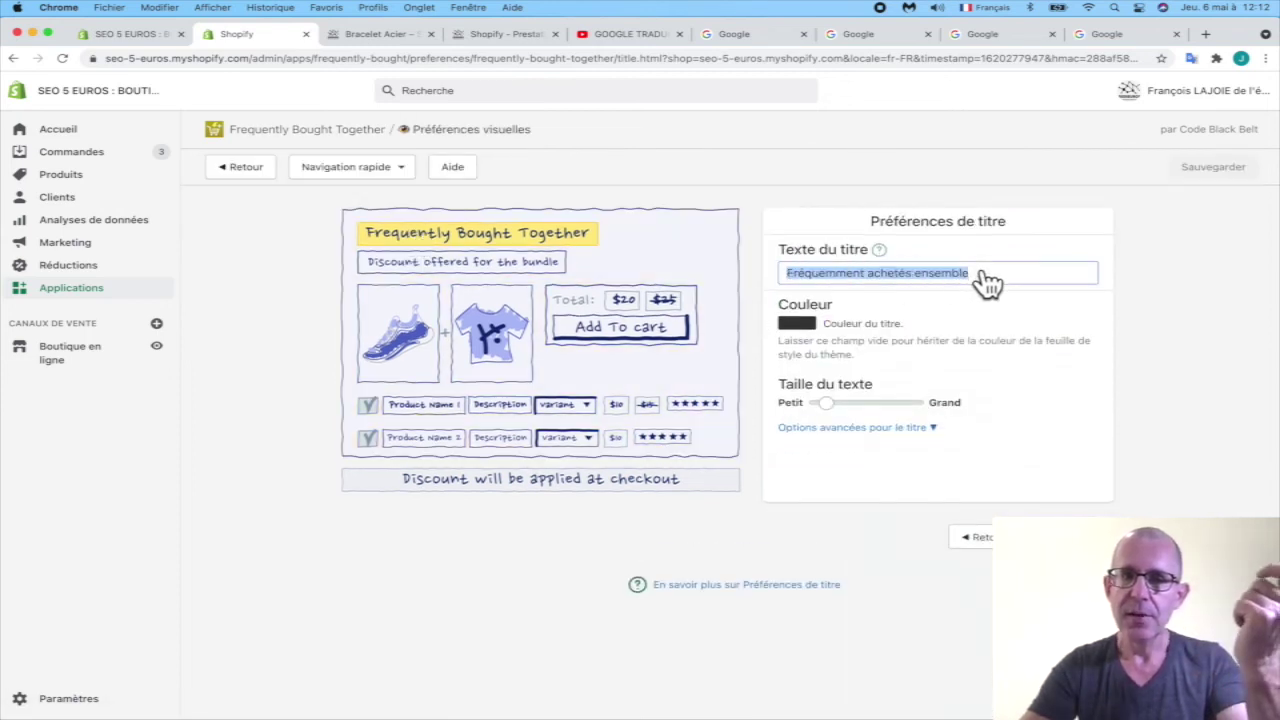
left_click(380, 33)
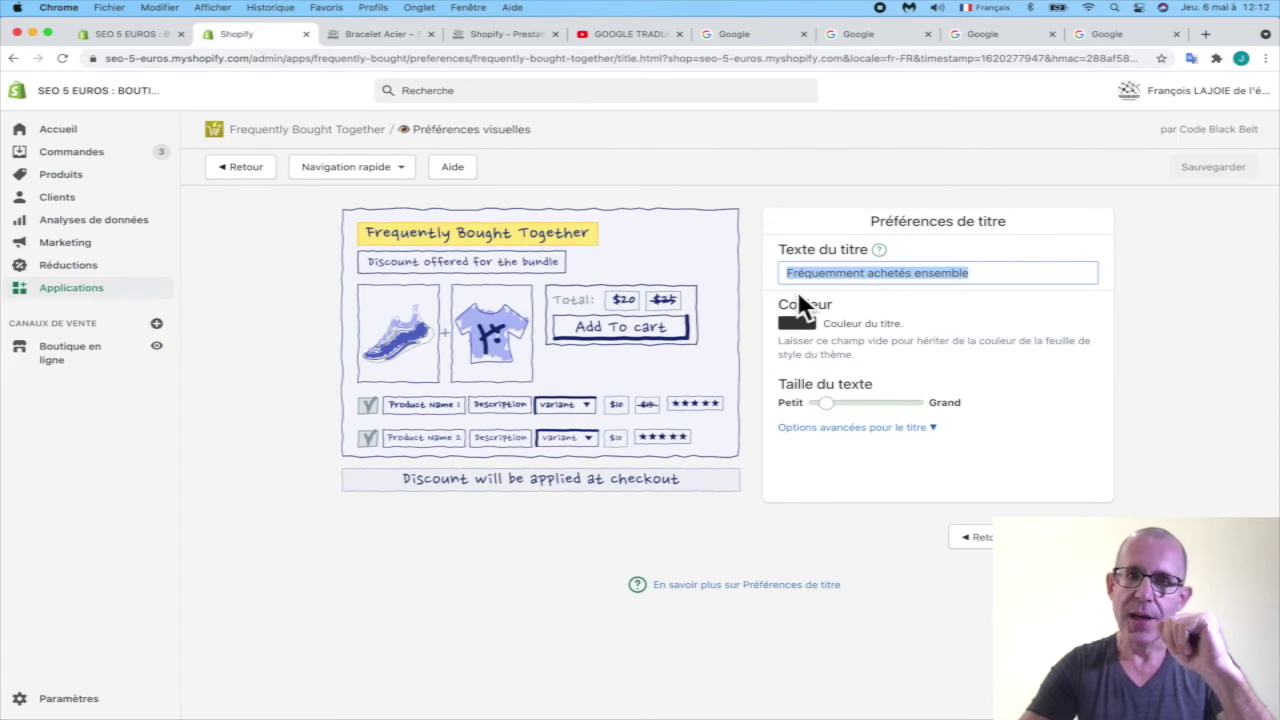
left_click(805, 323)
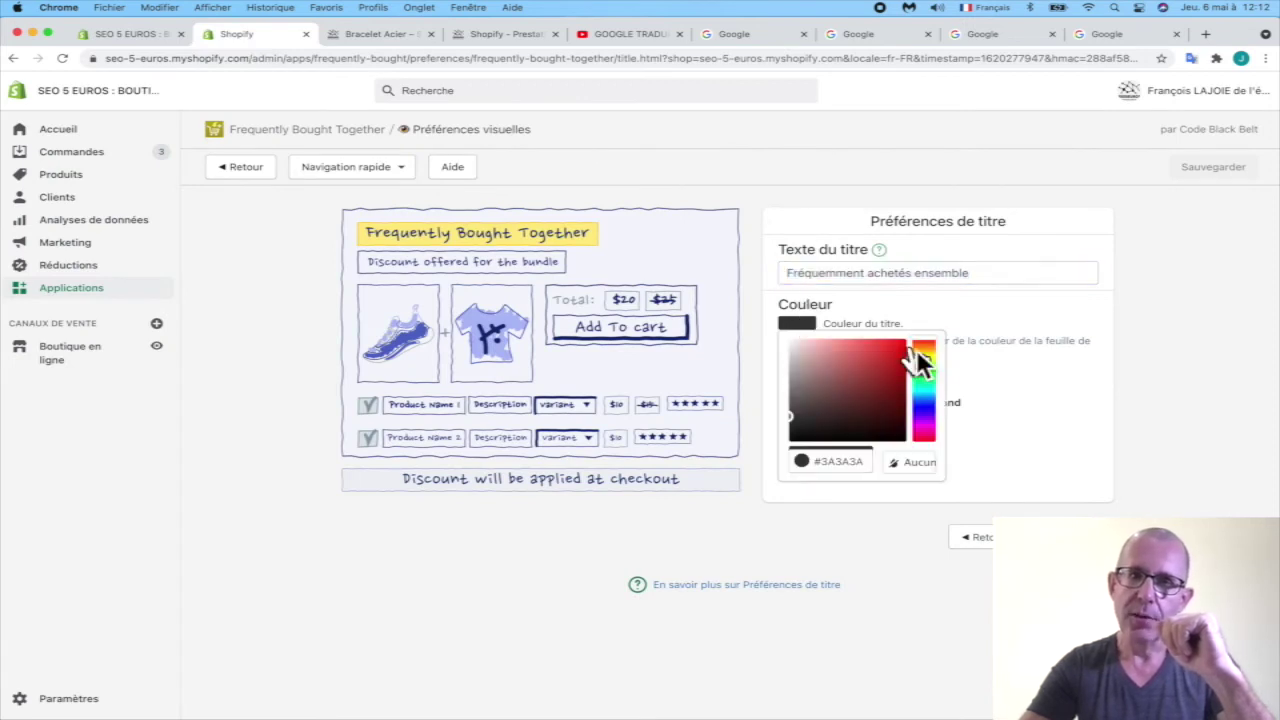
left_click(906, 360)
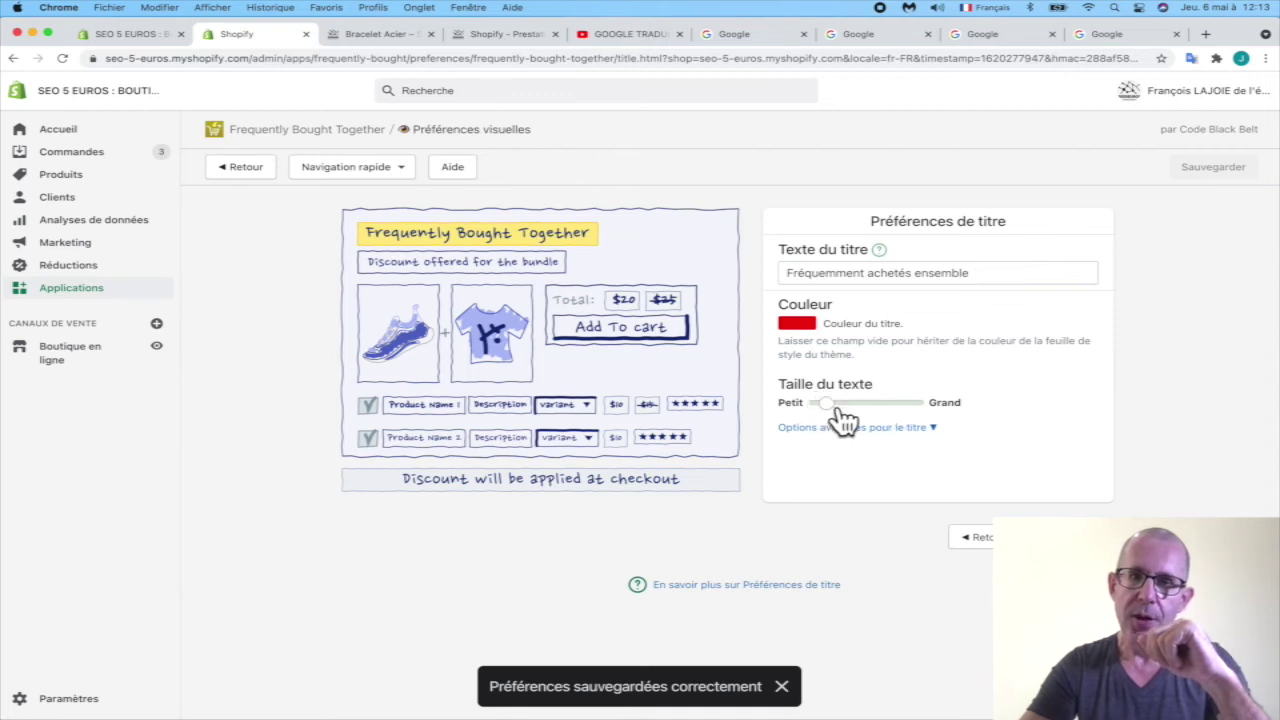
left_click_drag(837, 403, 869, 403)
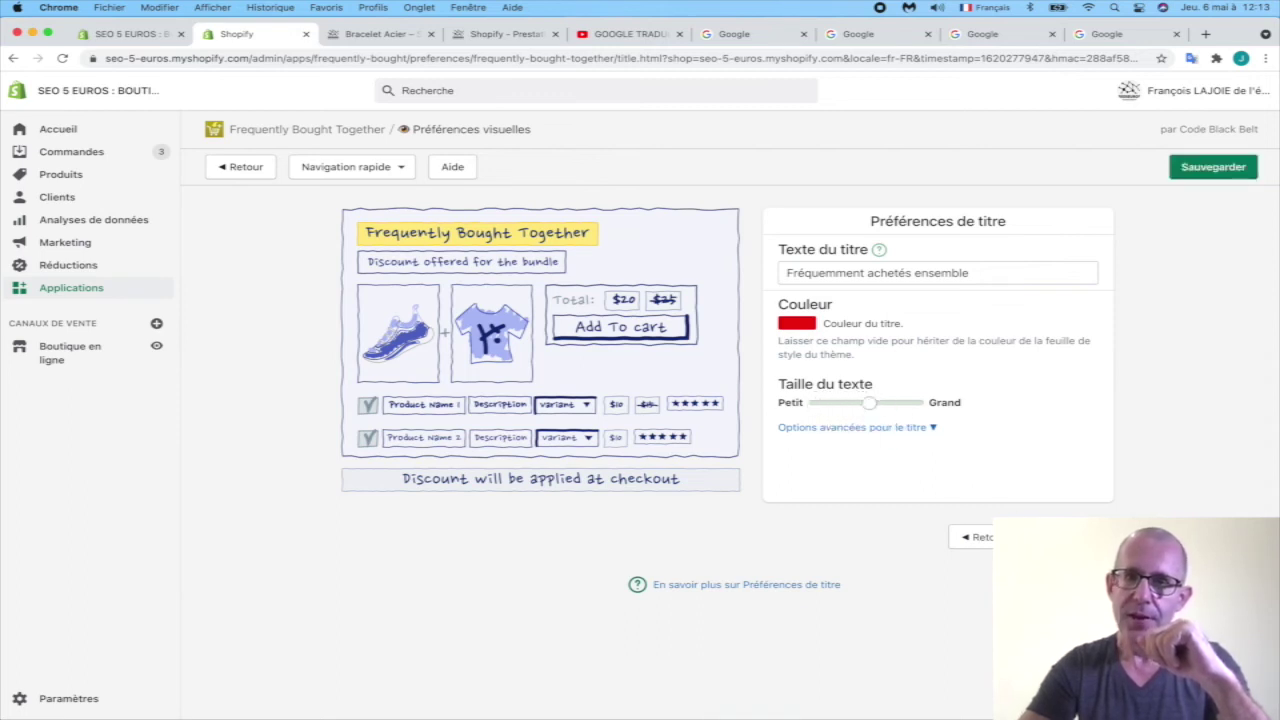
left_click(1213, 167)
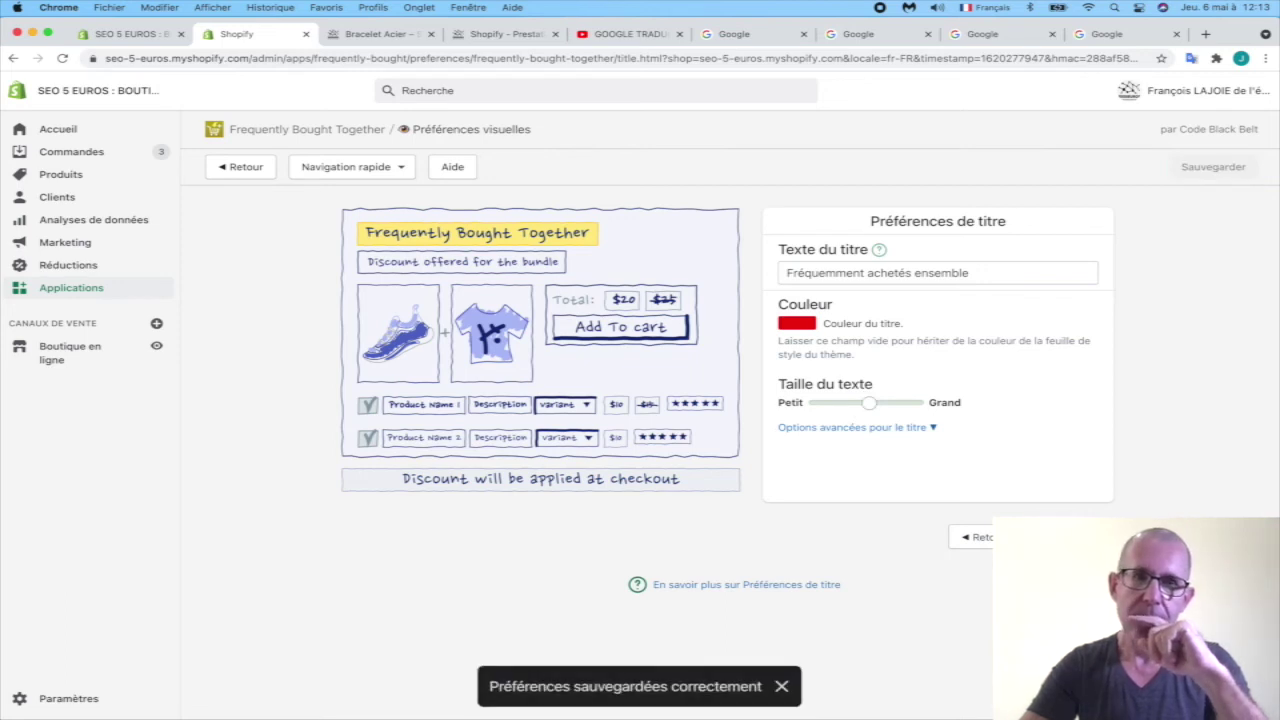
Step: Reload the Bracelet Acier storefront page to check the restyled widget title, and return to the app's admin
left_click(372, 36)
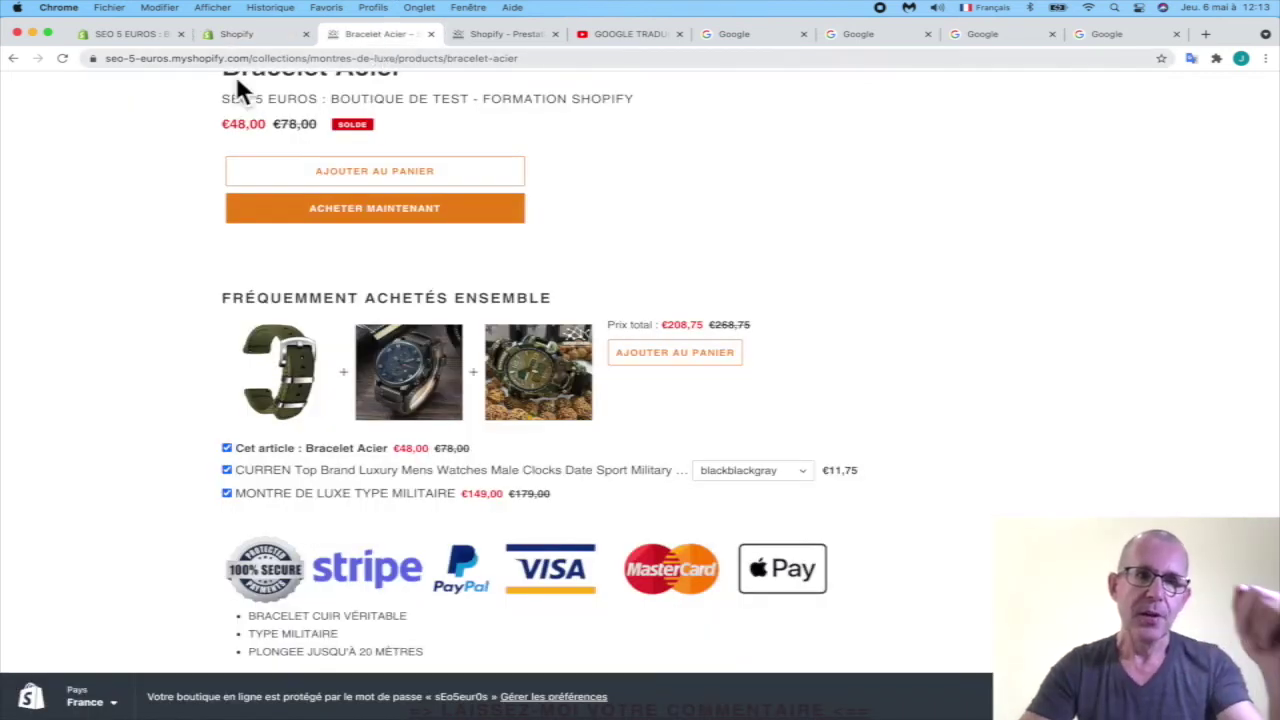
left_click(63, 60)
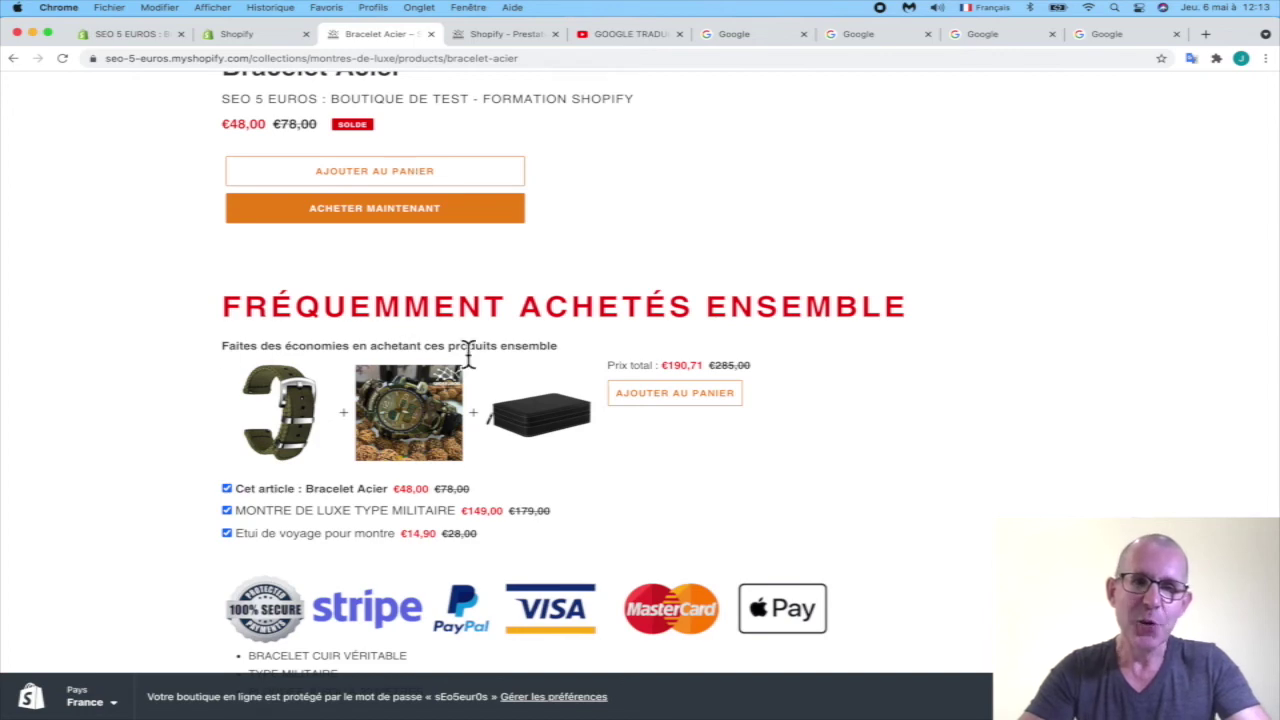
left_click(244, 36)
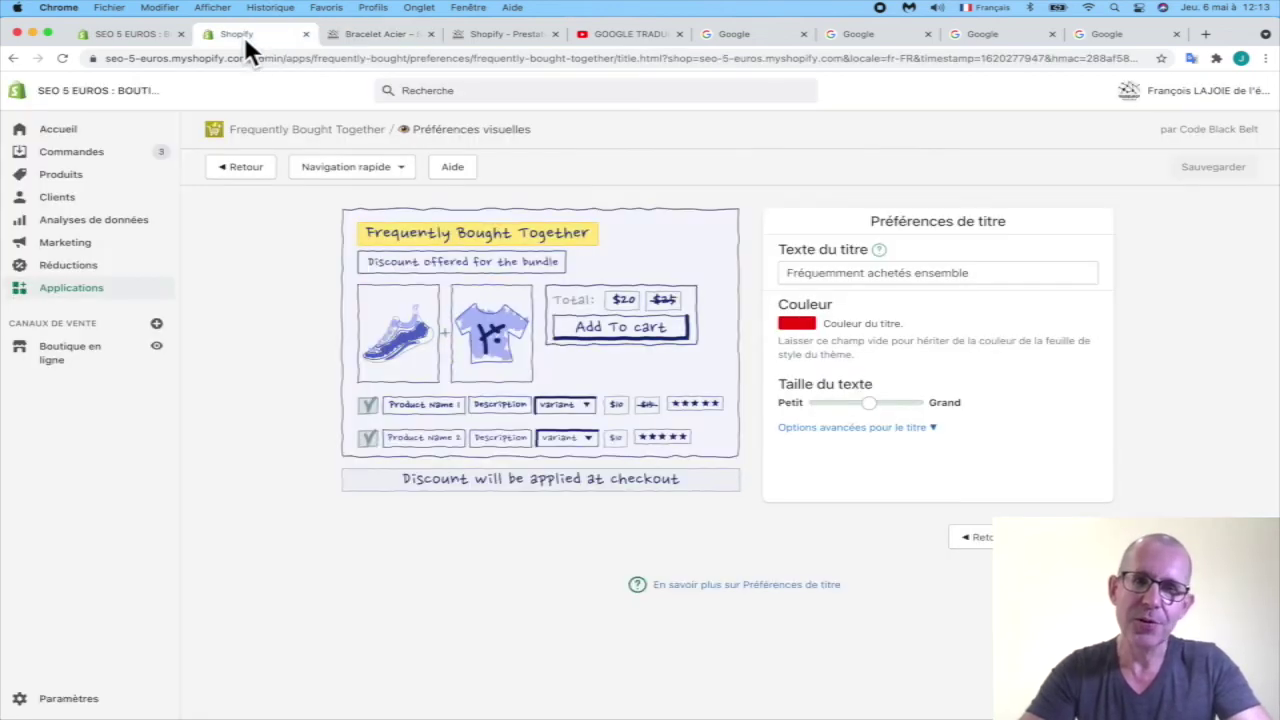
Step: In the visual preferences for the discount announcement message, set the text size to 20 px
left_click(475, 268)
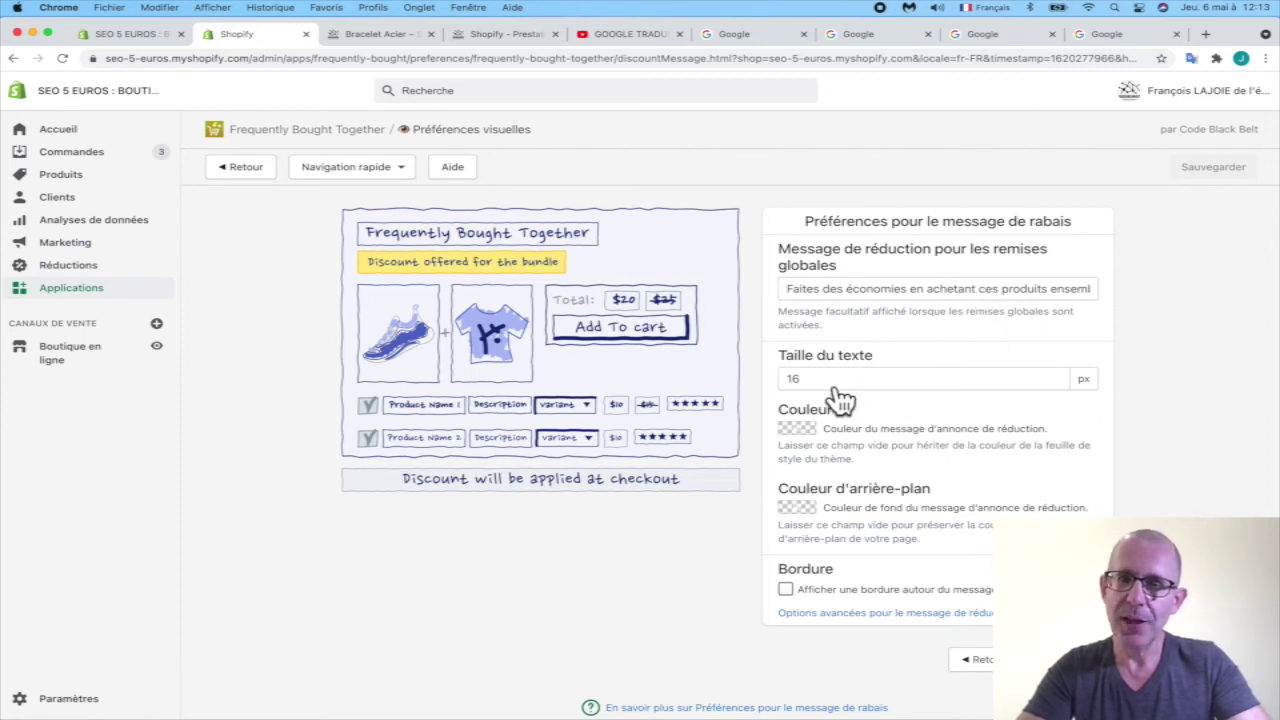
left_click(1008, 382)
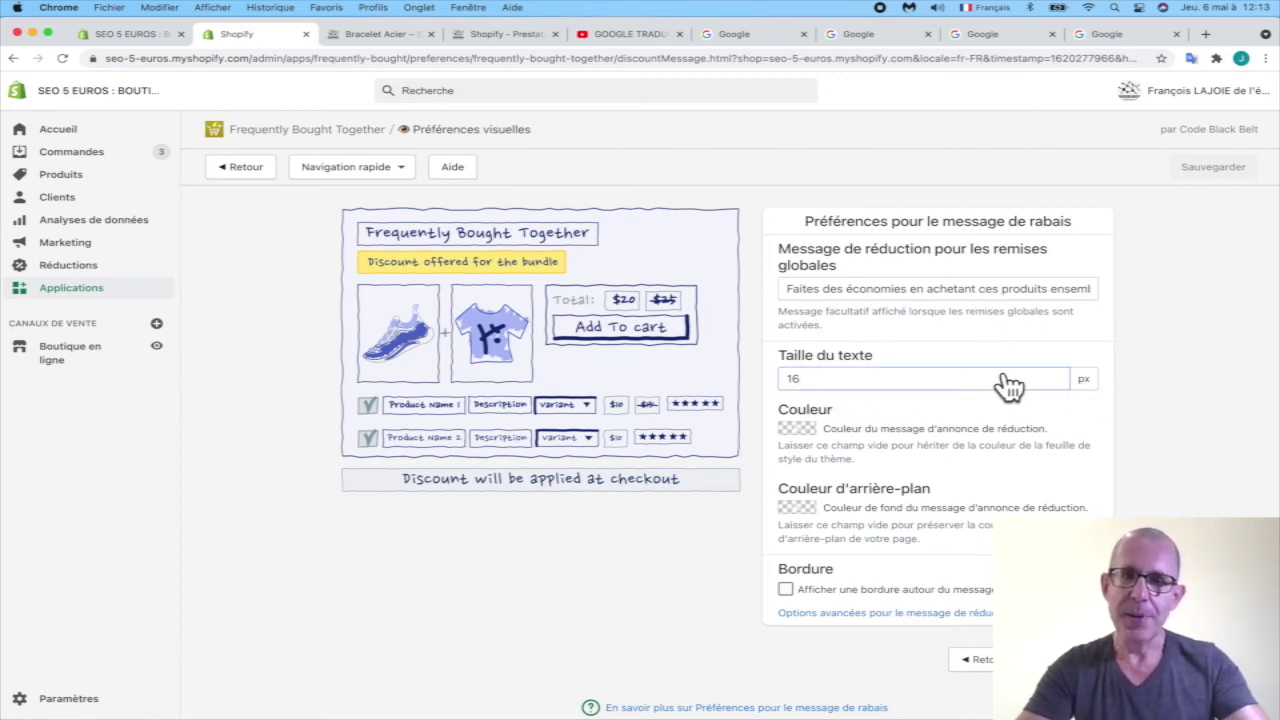
key("super+a")
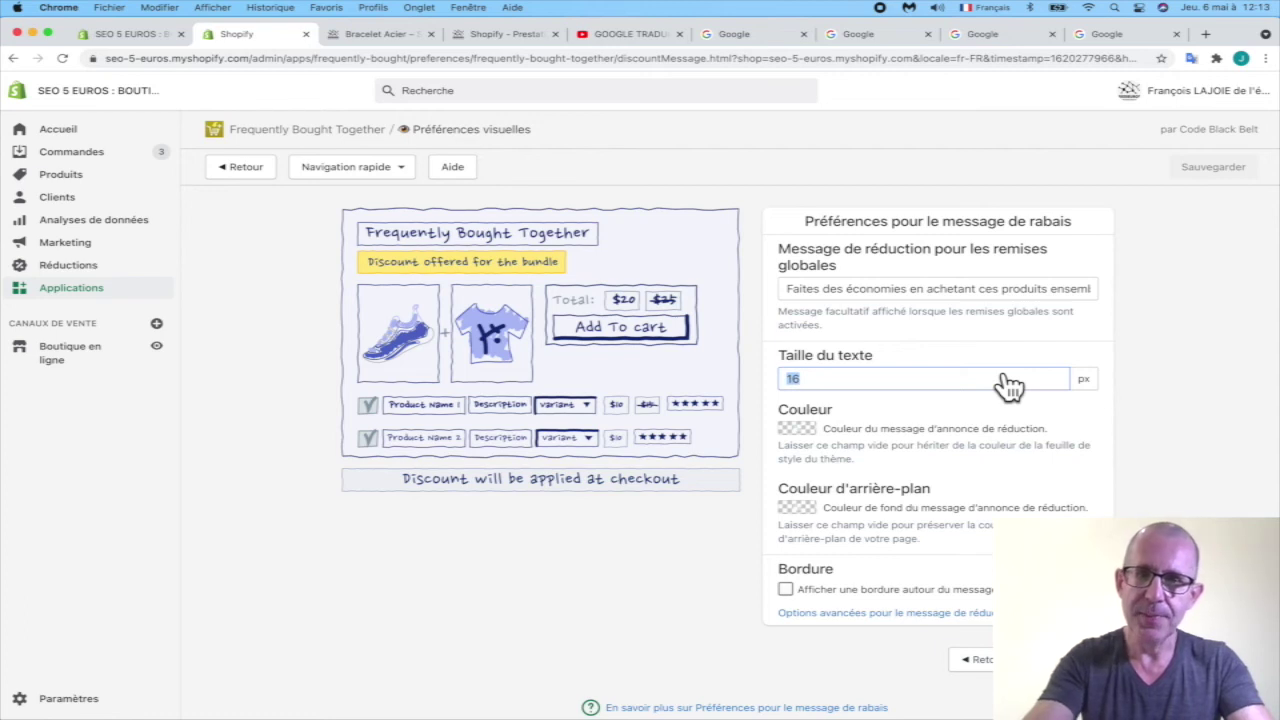
type("20")
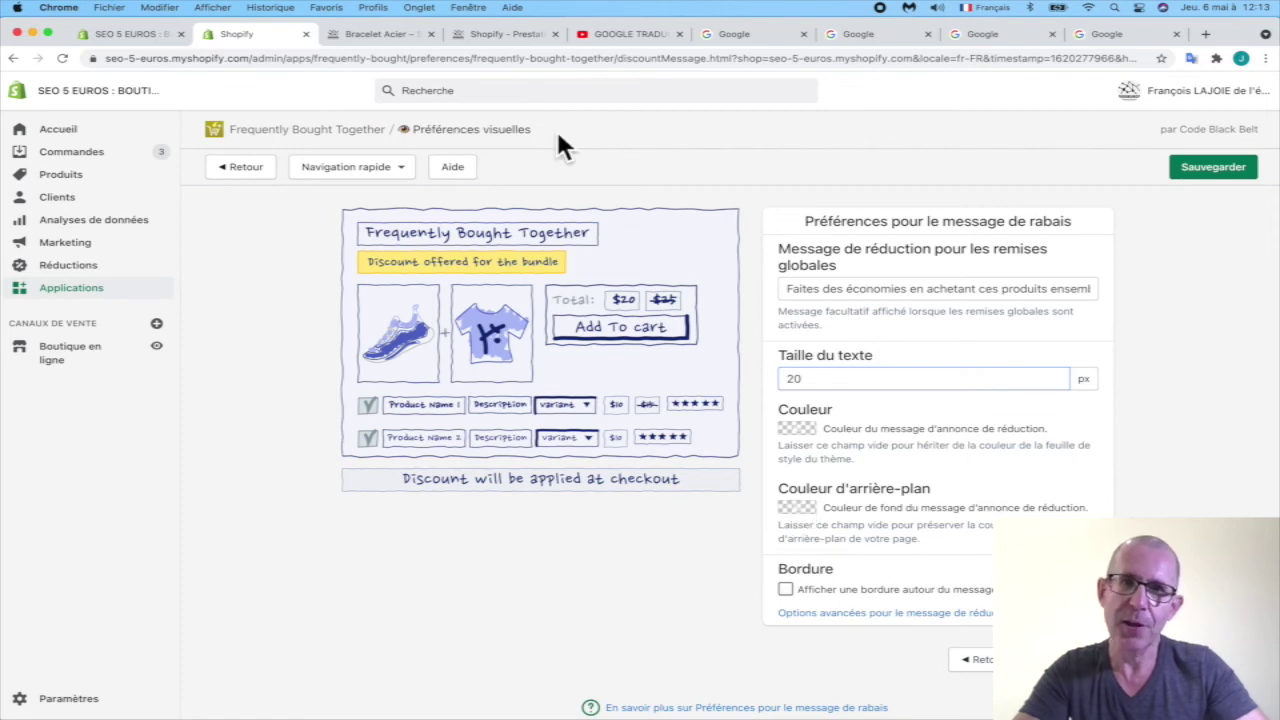
Step: View the discount message on the storefront page, and review the total section and product name settings in the visual preferences
left_click(384, 38)
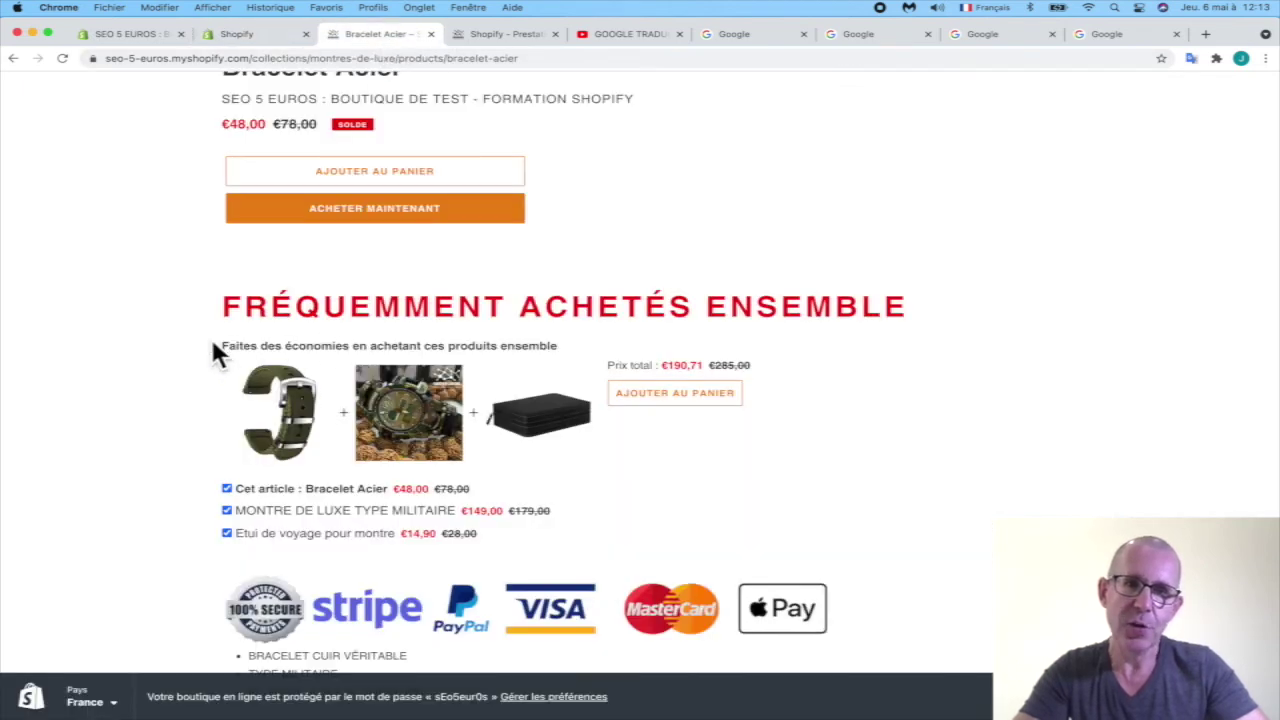
key("ctrl+shift+Tab")
left_click(605, 343)
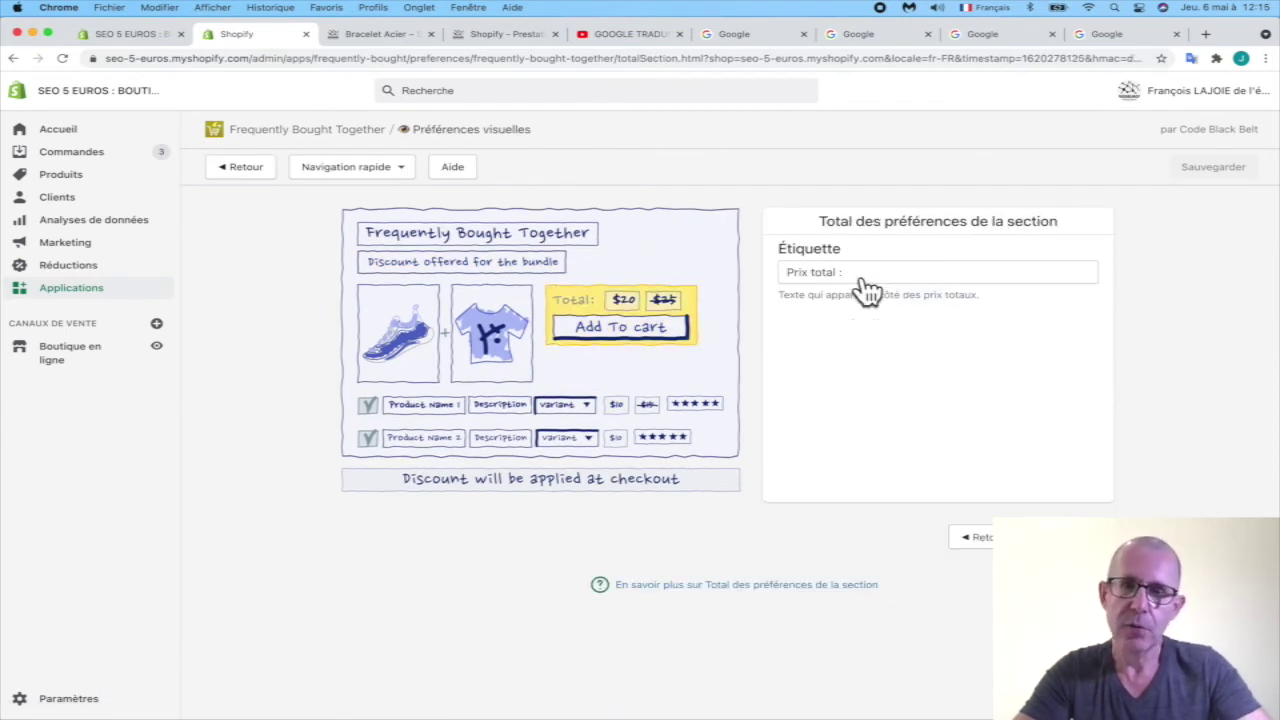
left_click(420, 405)
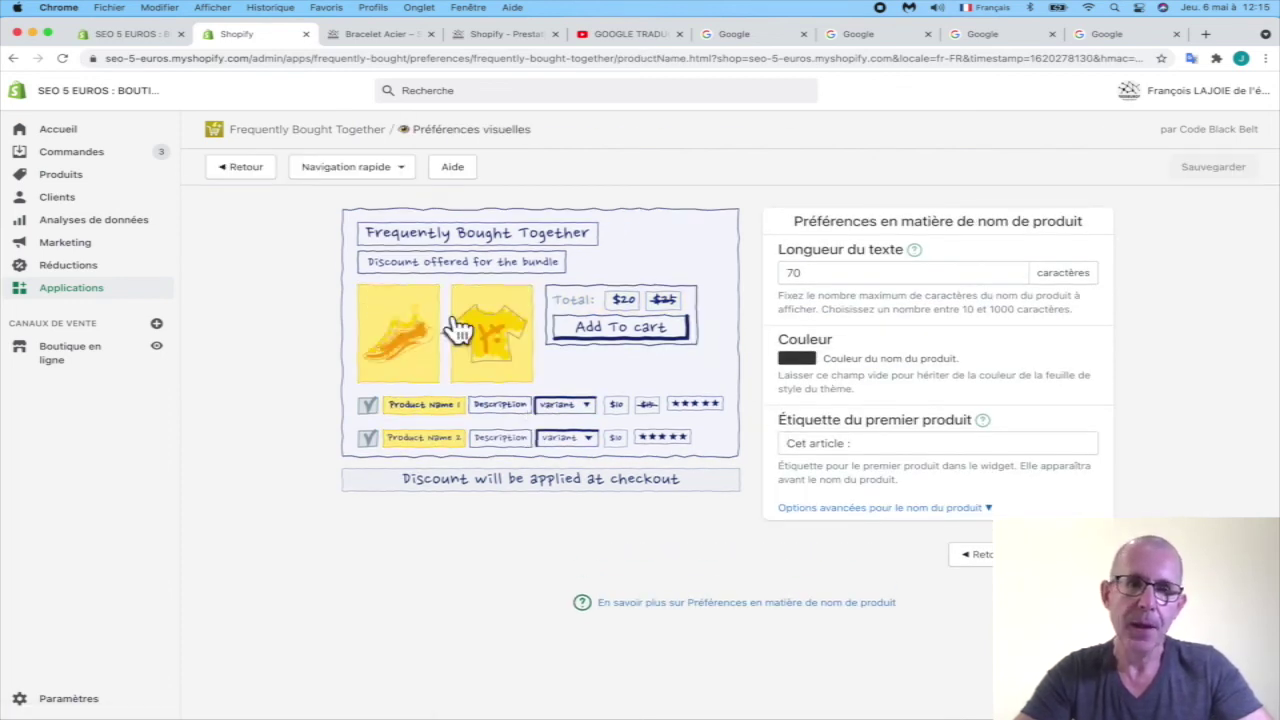
Step: Open the Préférences d'emplacement du widget and examine where the widget sits on the Bracelet Acier storefront page
left_click(368, 168)
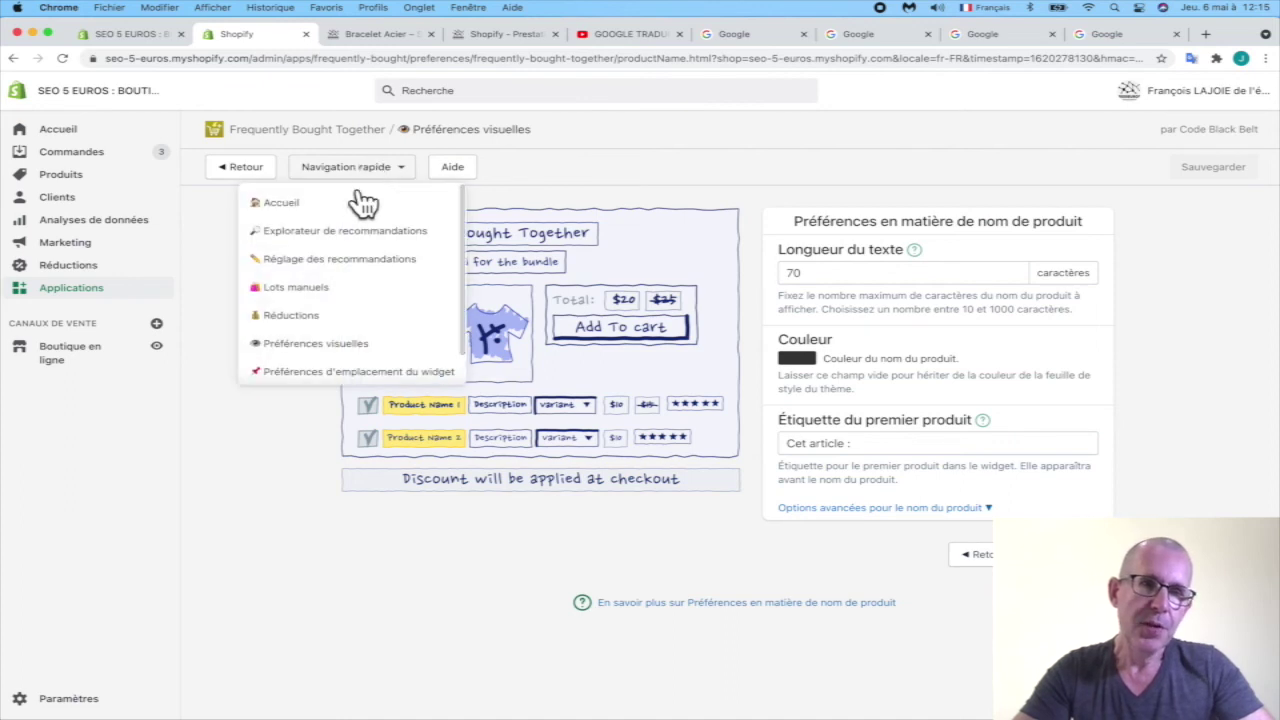
left_click(362, 379)
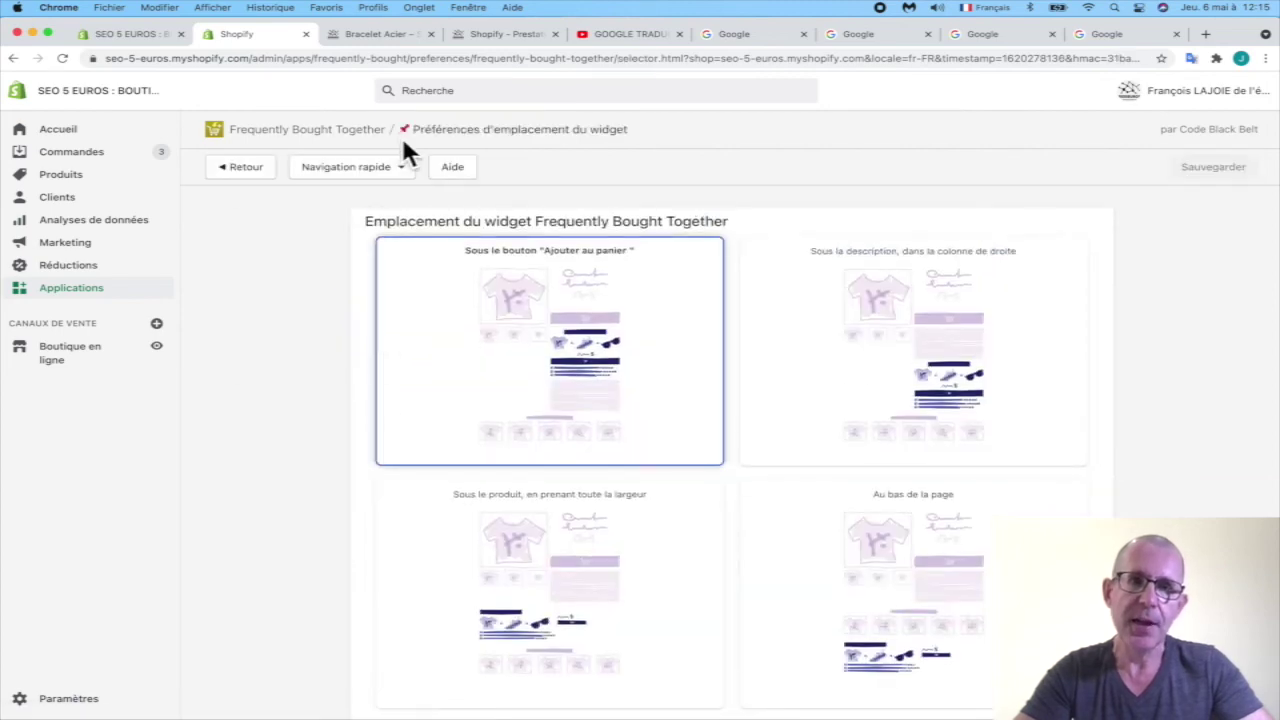
left_click(378, 35)
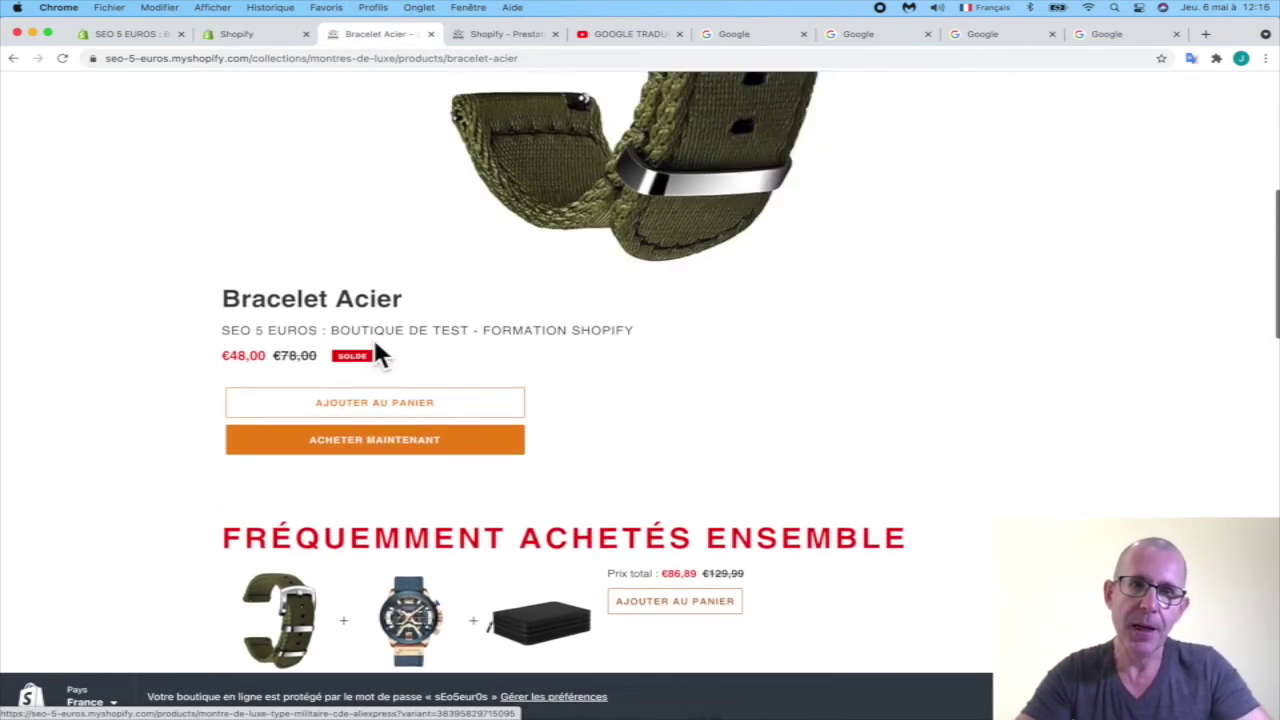
scroll(390, 360, "down", 1)
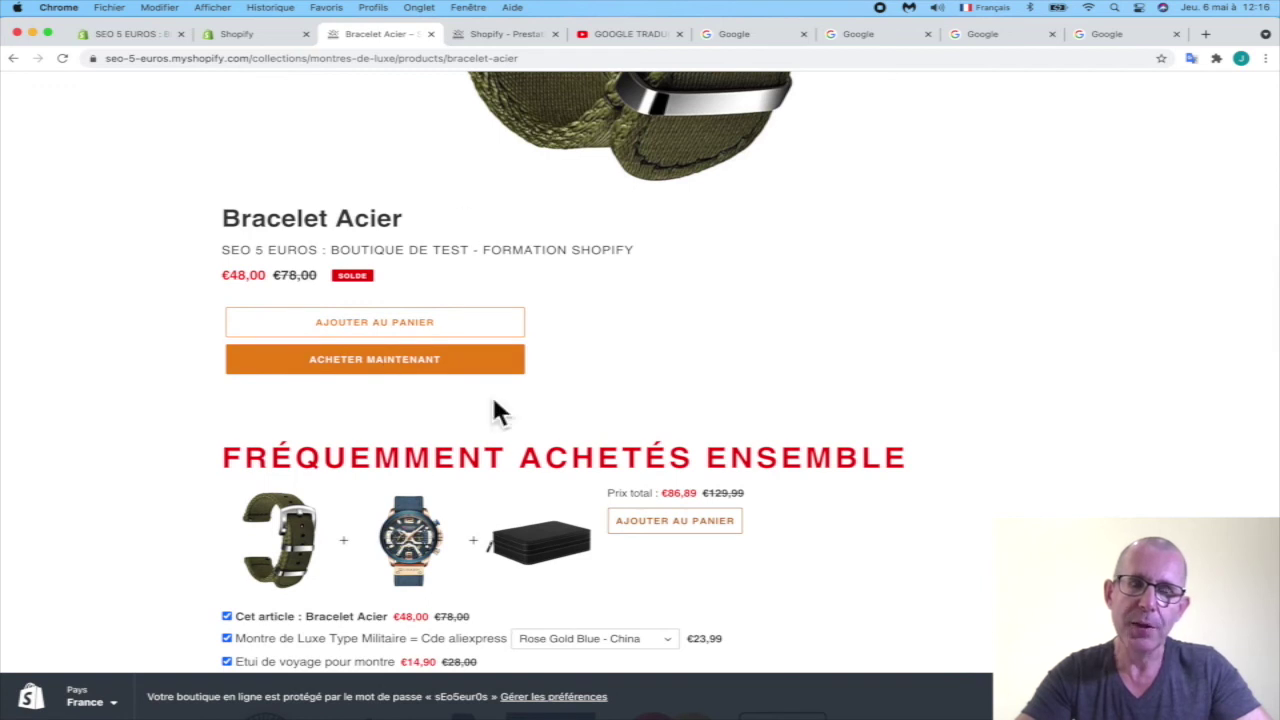
scroll(345, 415, "down", 3)
scroll(345, 415, "down", 5)
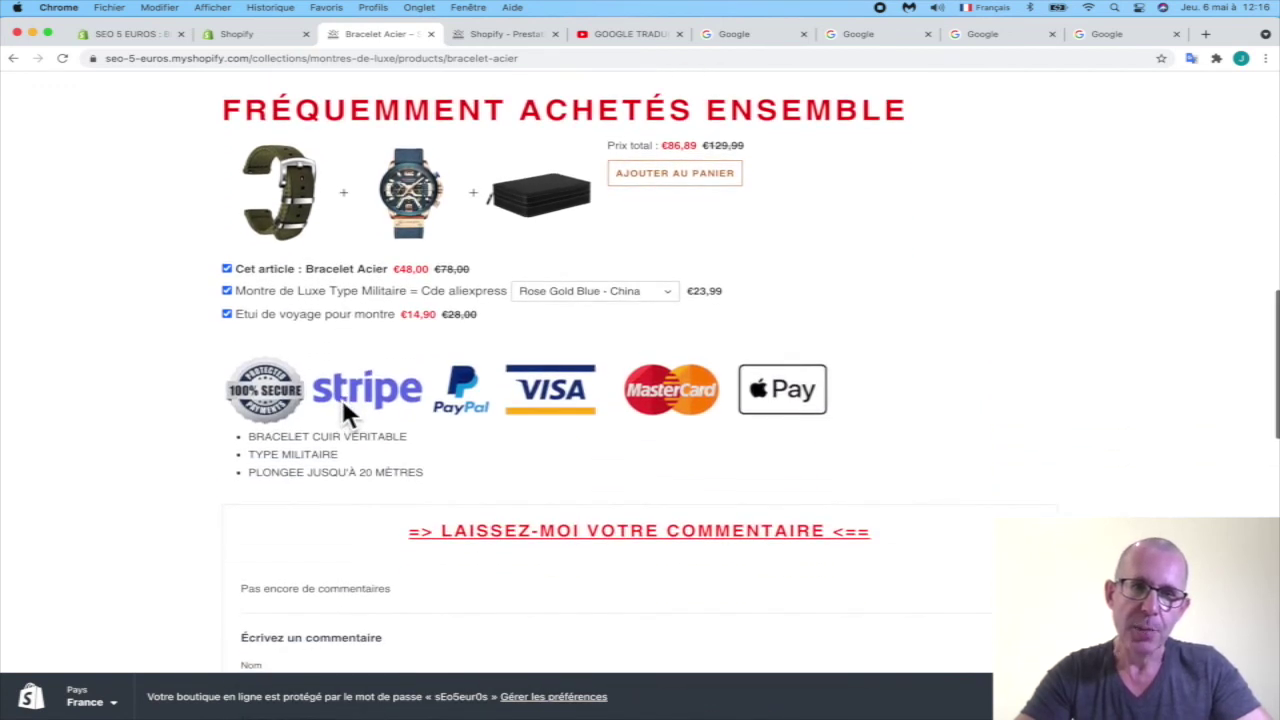
scroll(305, 452, "down", 3)
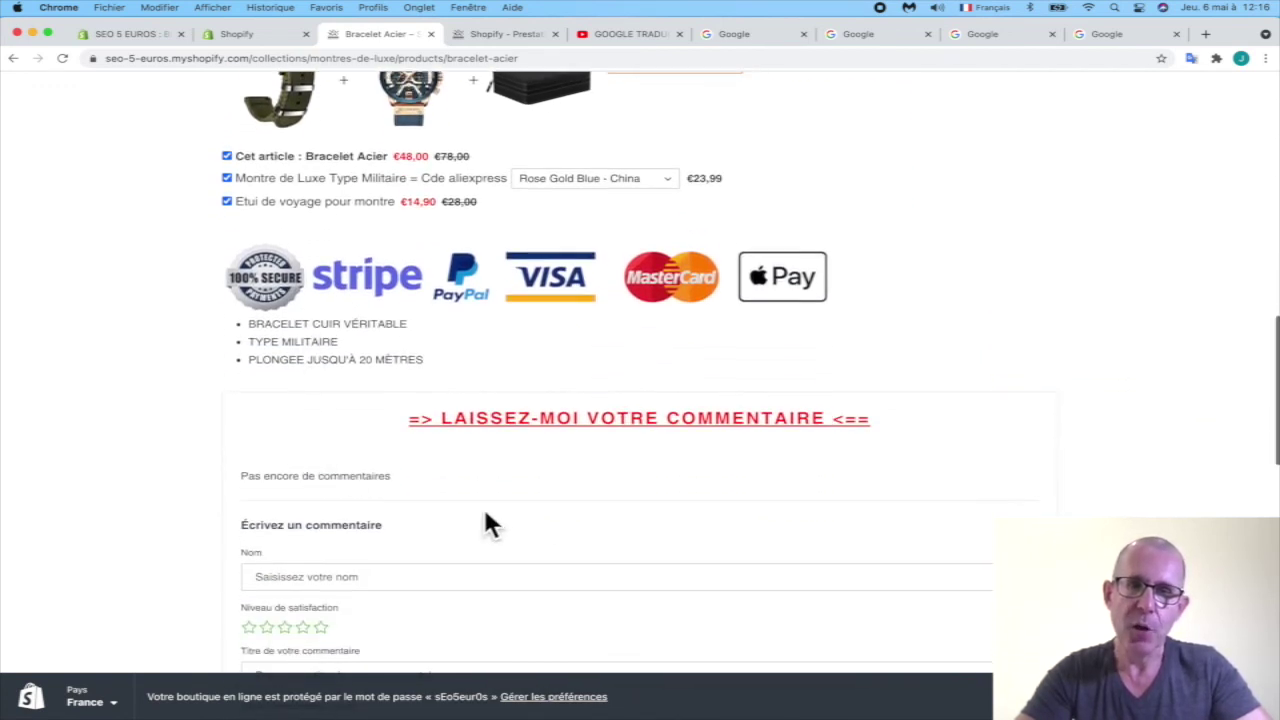
scroll(393, 475, "up", 4)
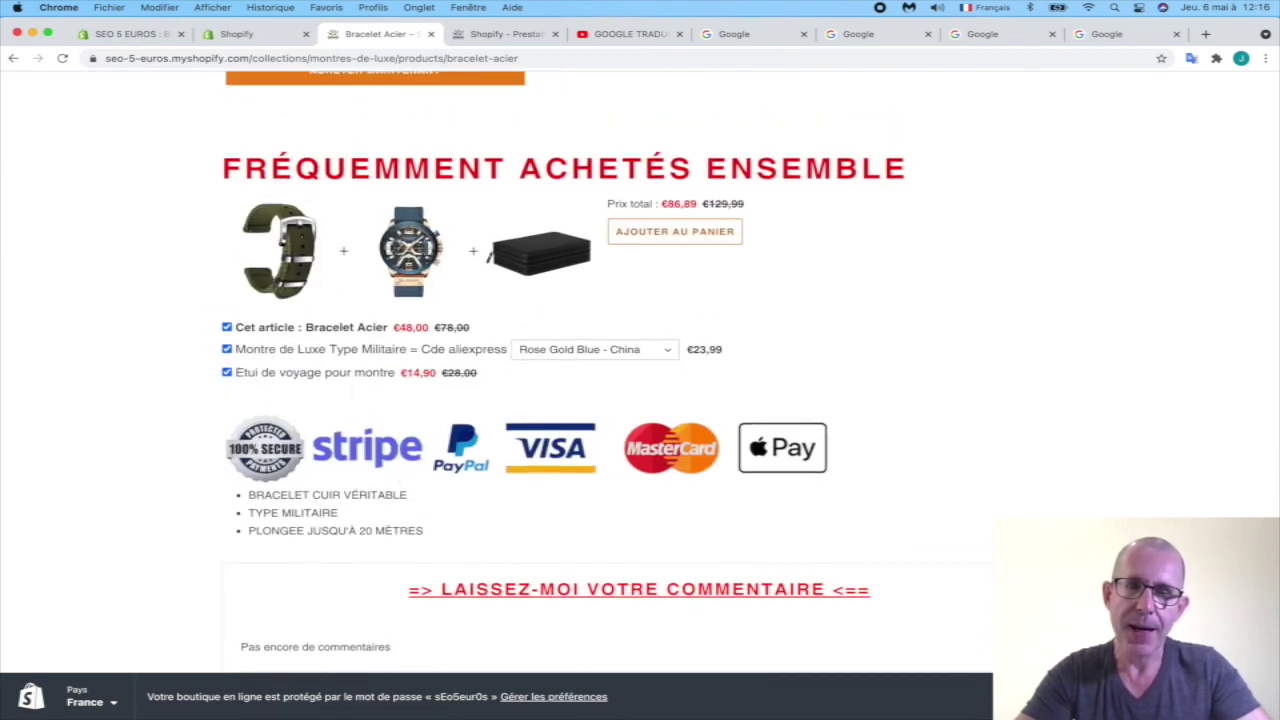
scroll(392, 514, "down", 2)
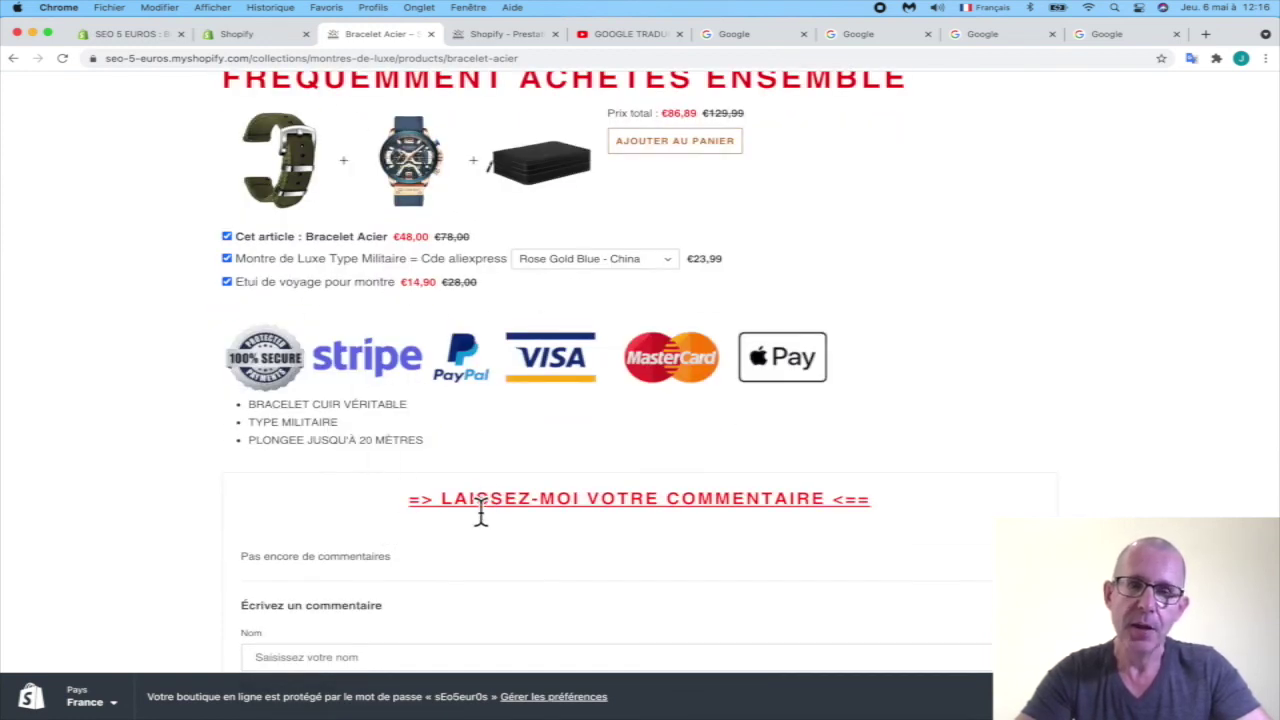
Step: Set the widget placement to Sous le produit, en prenant toute la largeur, and save the preferences
left_click(238, 35)
left_click(566, 582)
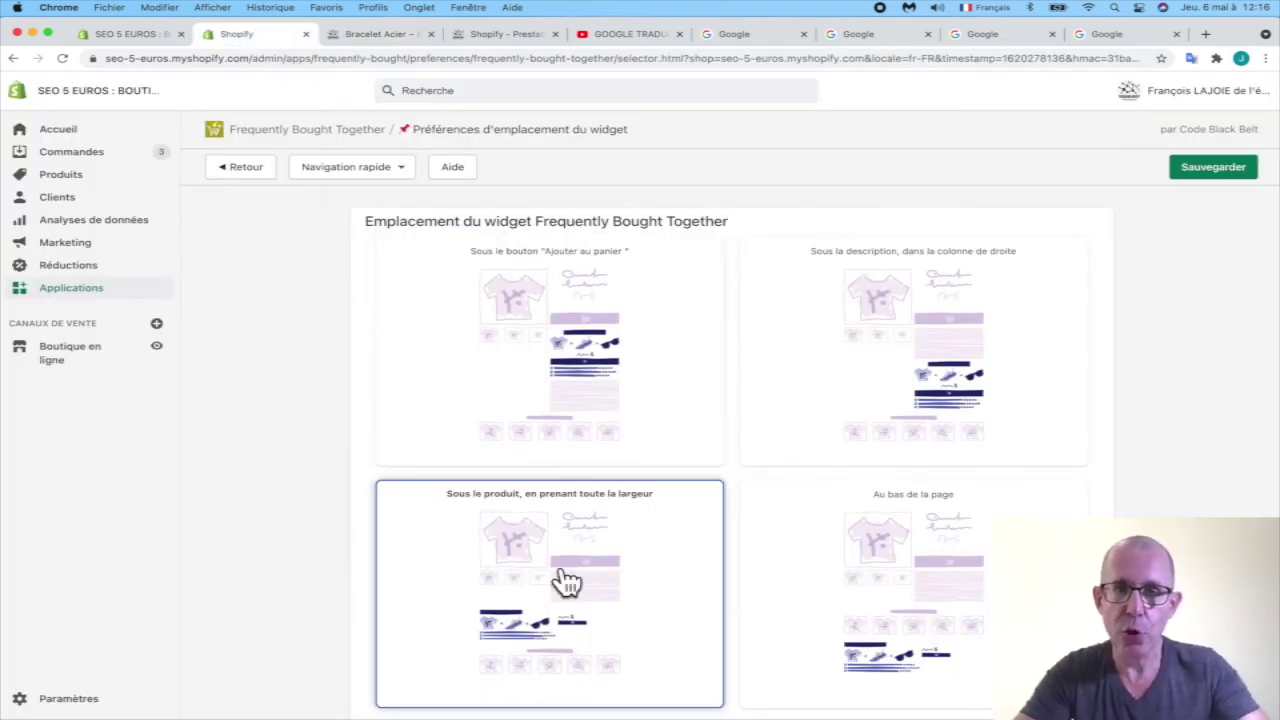
left_click(1211, 178)
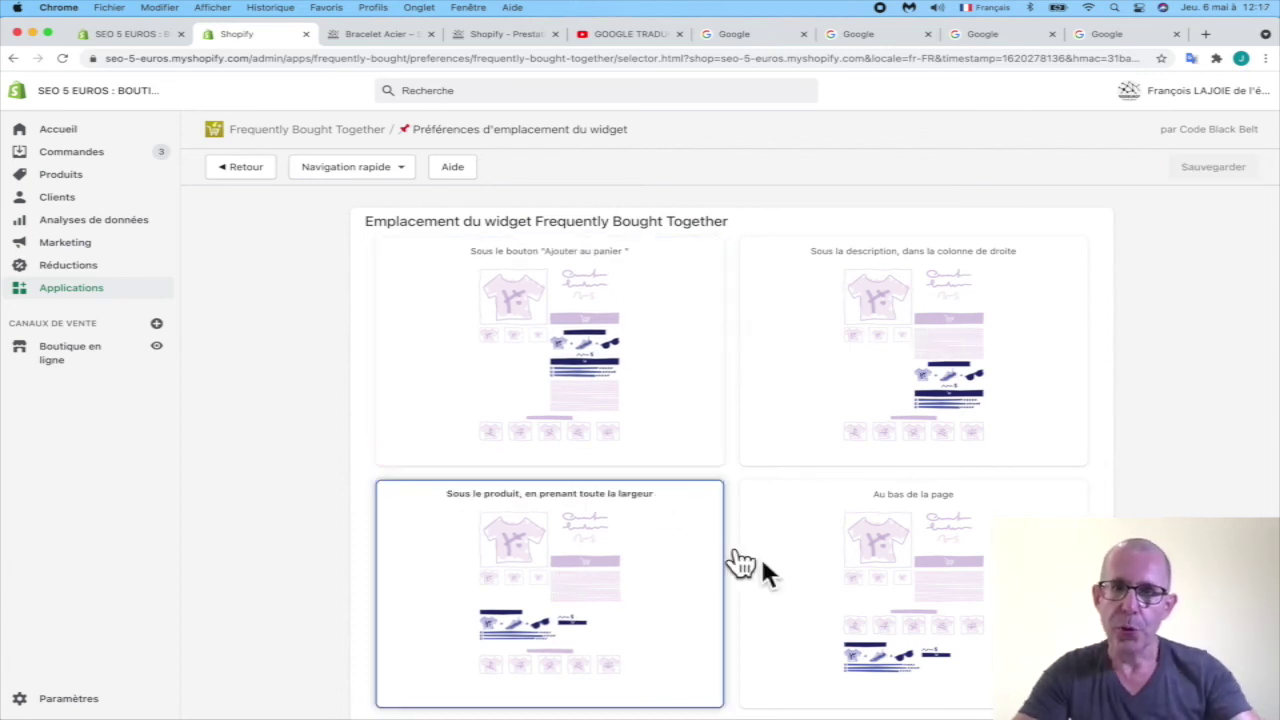
Step: Select the Au bas de la page placement for the widget and review the remaining placement options
left_click(922, 587)
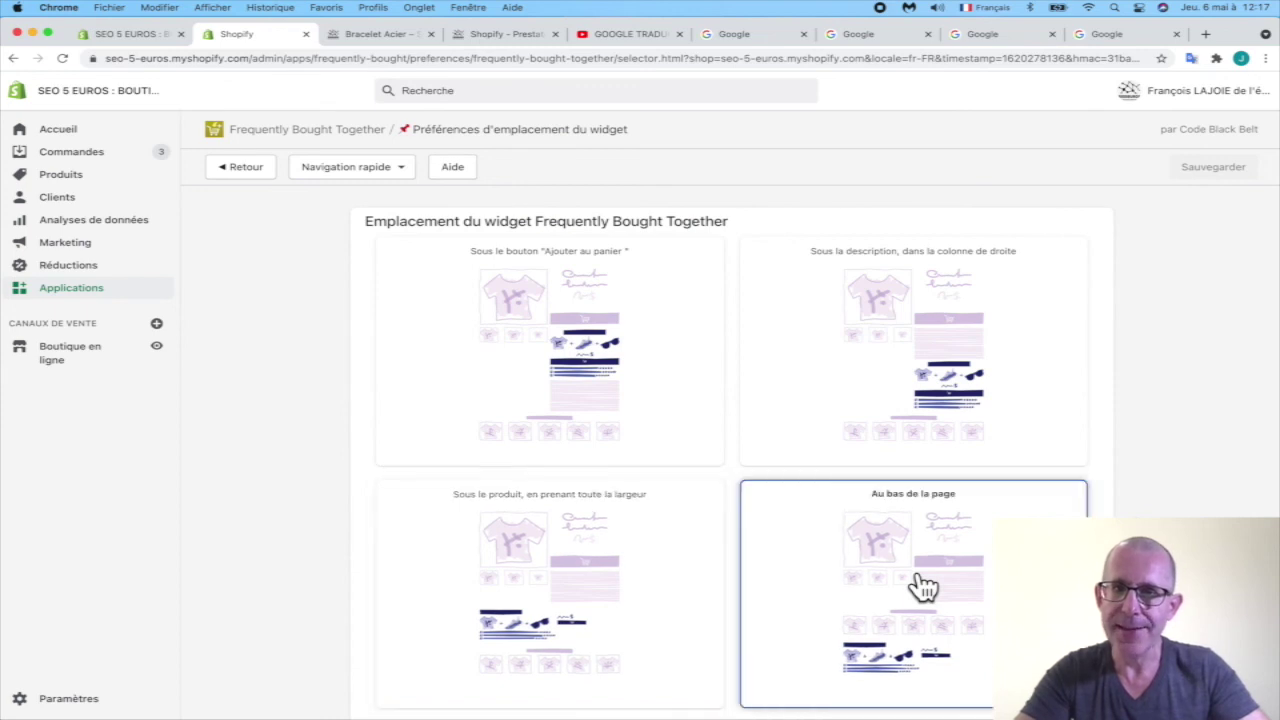
scroll(918, 586, "down", 3)
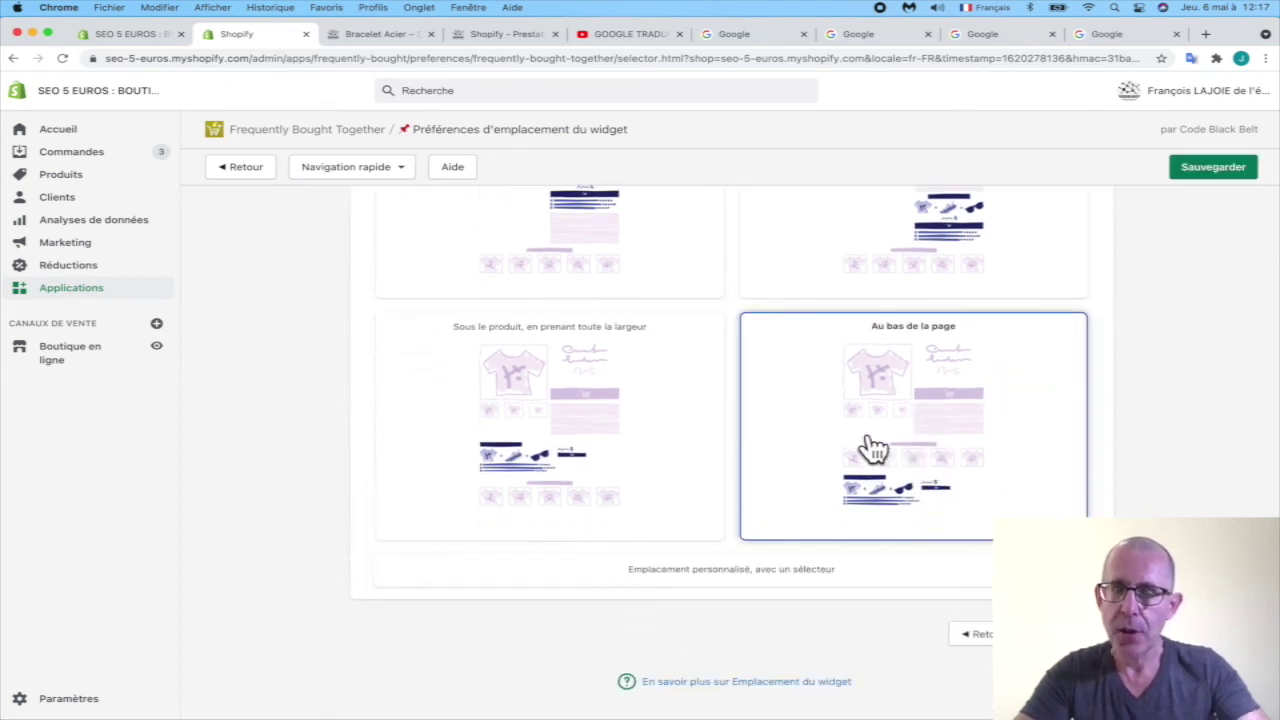
scroll(873, 445, "up", 3)
scroll(877, 445, "up", 1)
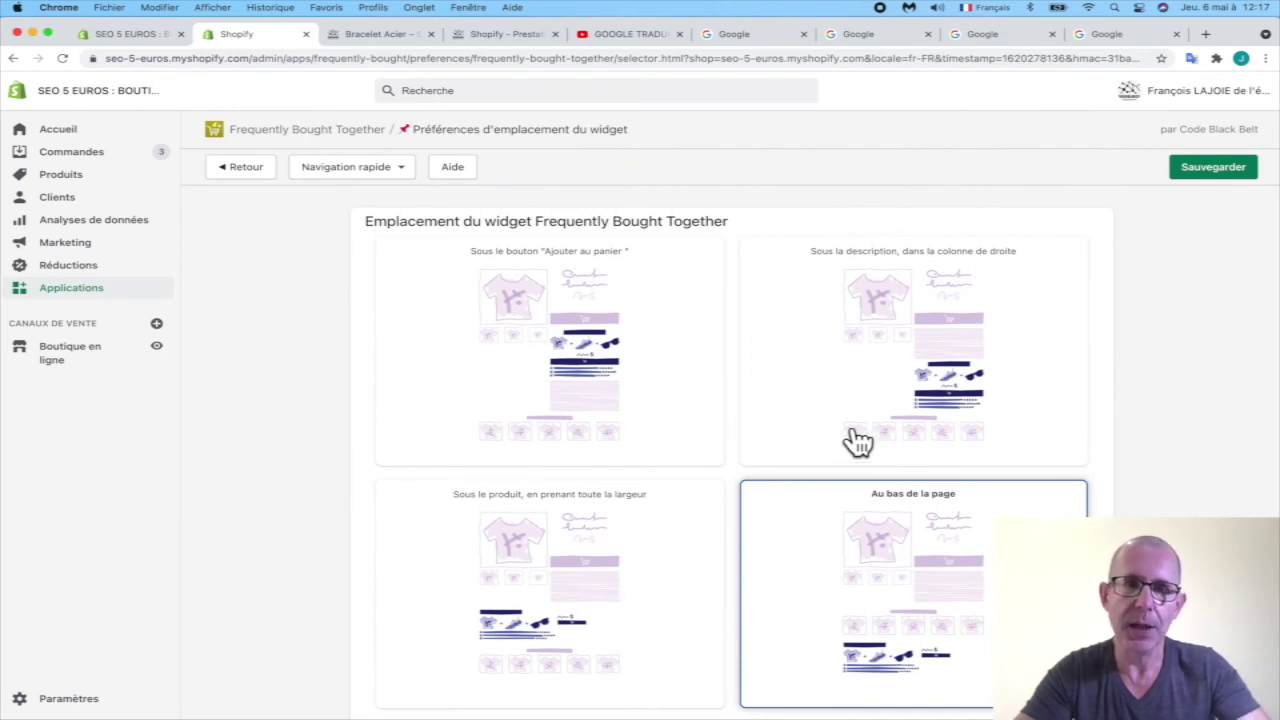
Step: Bring up the app's list of preference pages
left_click(352, 167)
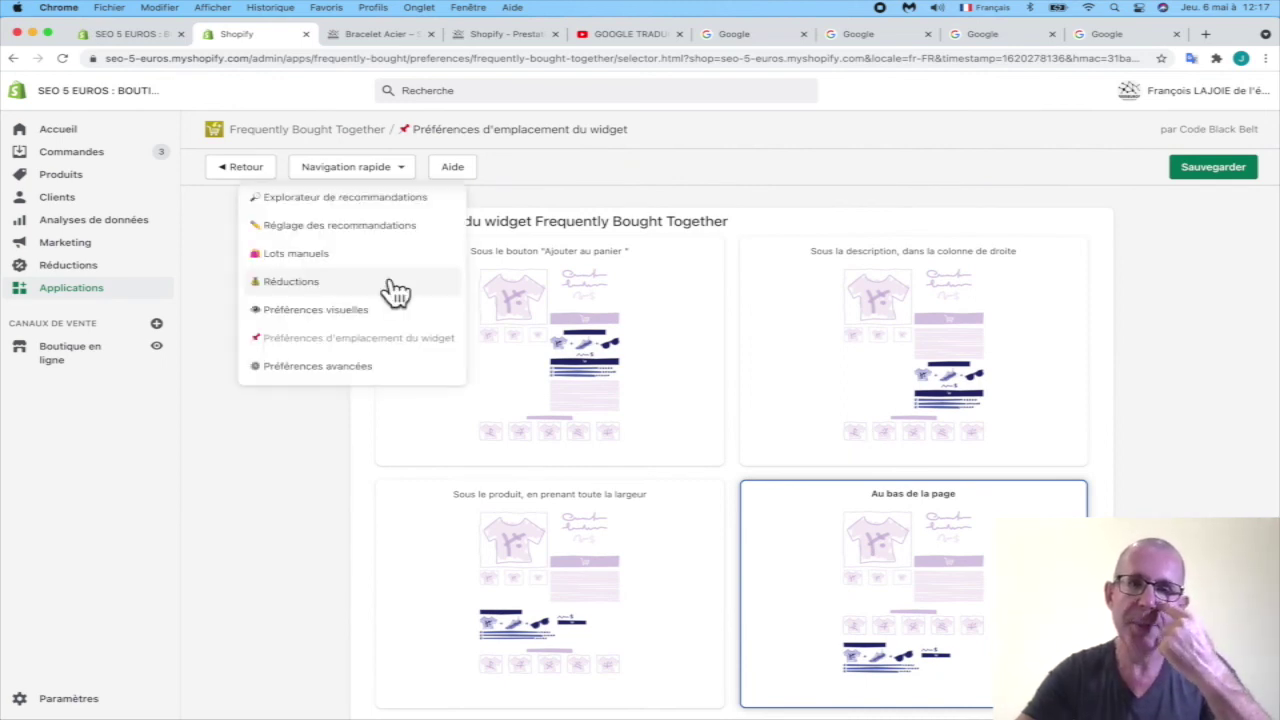